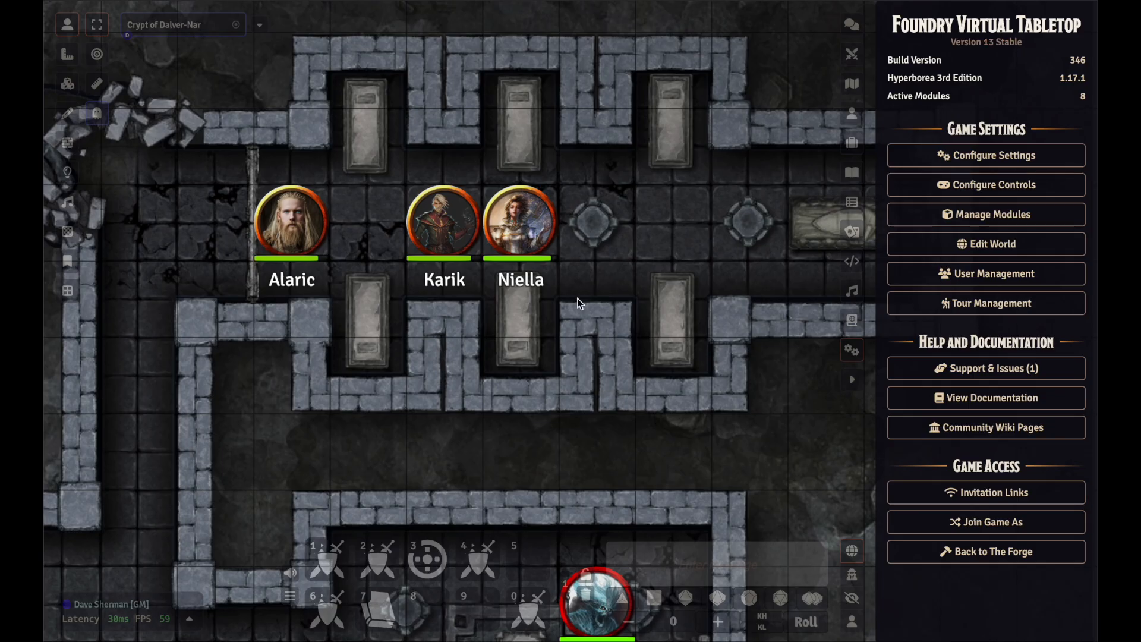
Check the world's item directory briefly, and leave the chat log showing instead of the game settings.
click(853, 22)
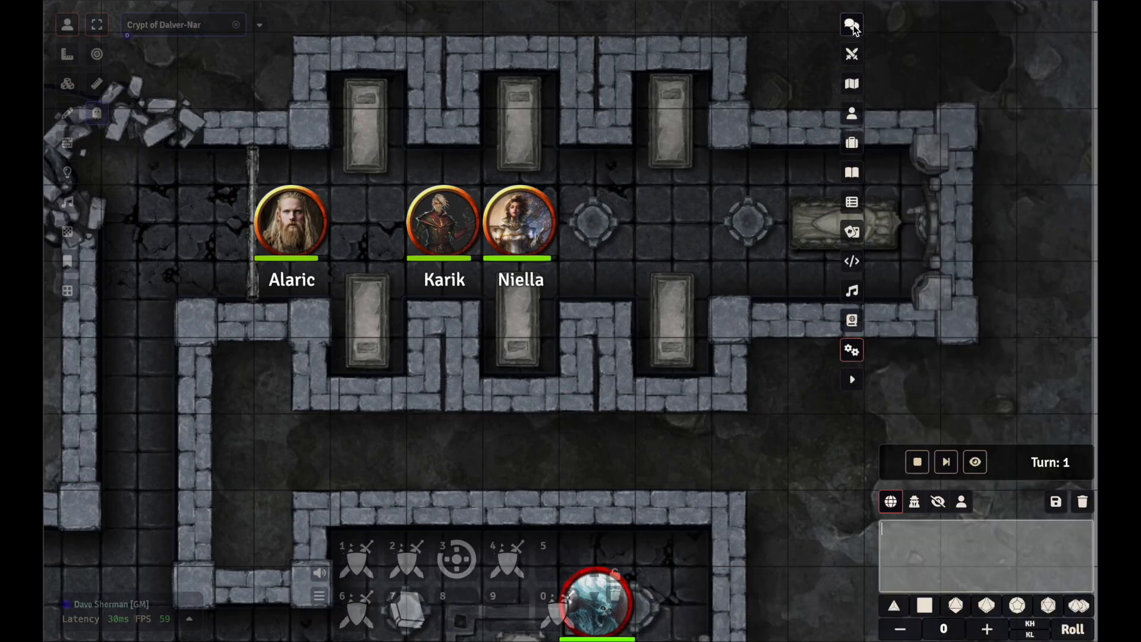
click(851, 143)
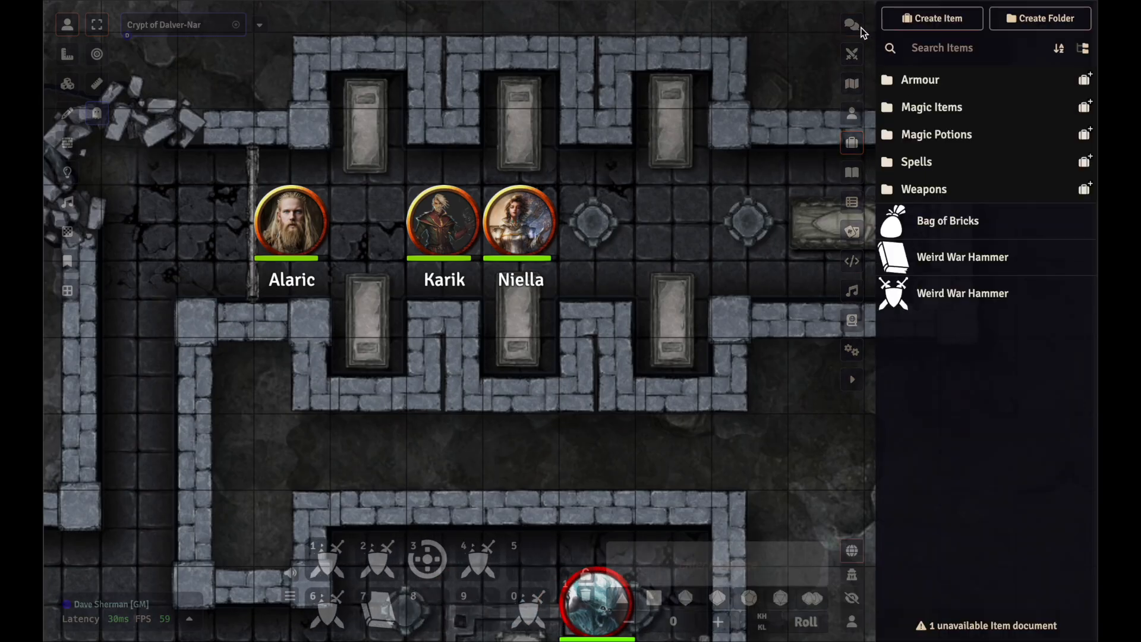
click(855, 27)
Open Karik's character sheet at the equipment list and move the sheet clear of the character tokens.
double_click(455, 233)
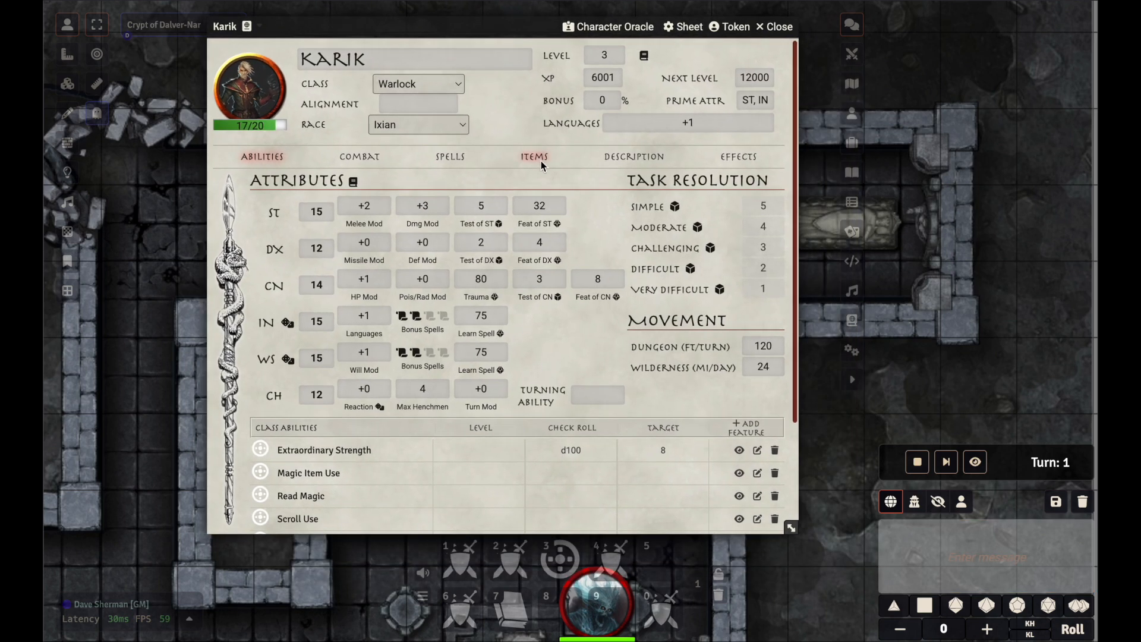
click(541, 161)
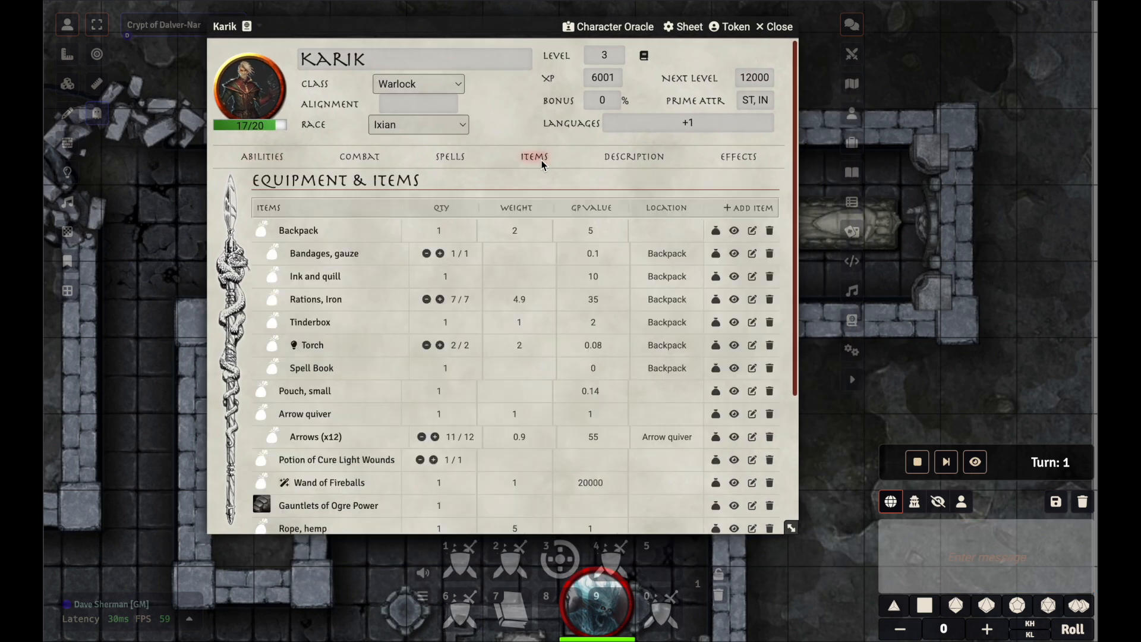
scroll(371, 358, down, 1)
click(294, 325)
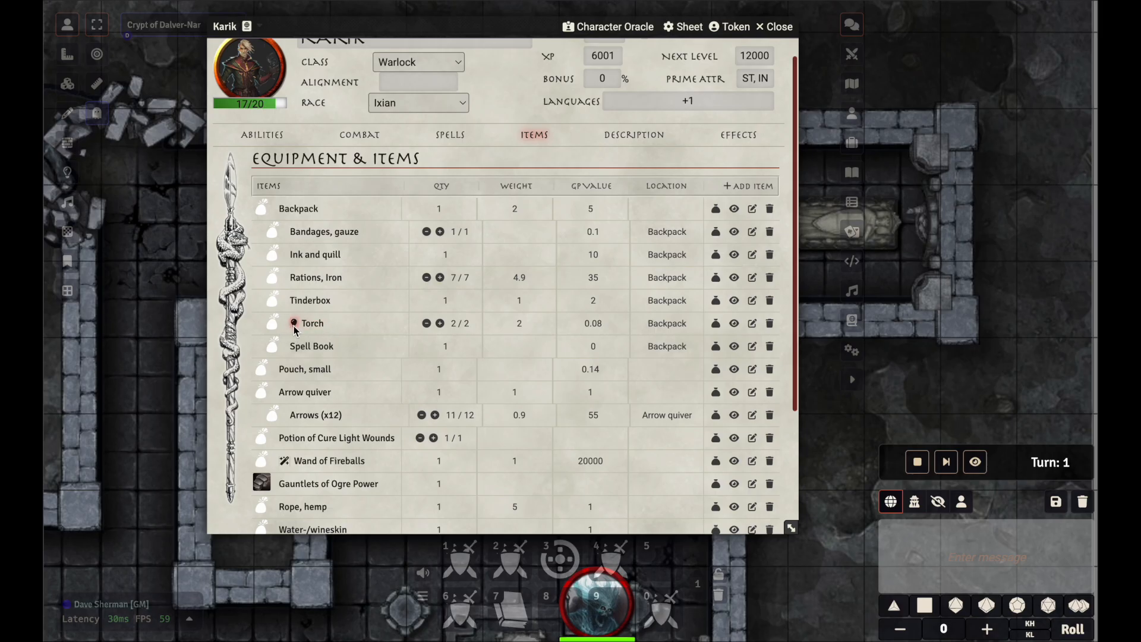
drag(334, 27, 633, 136)
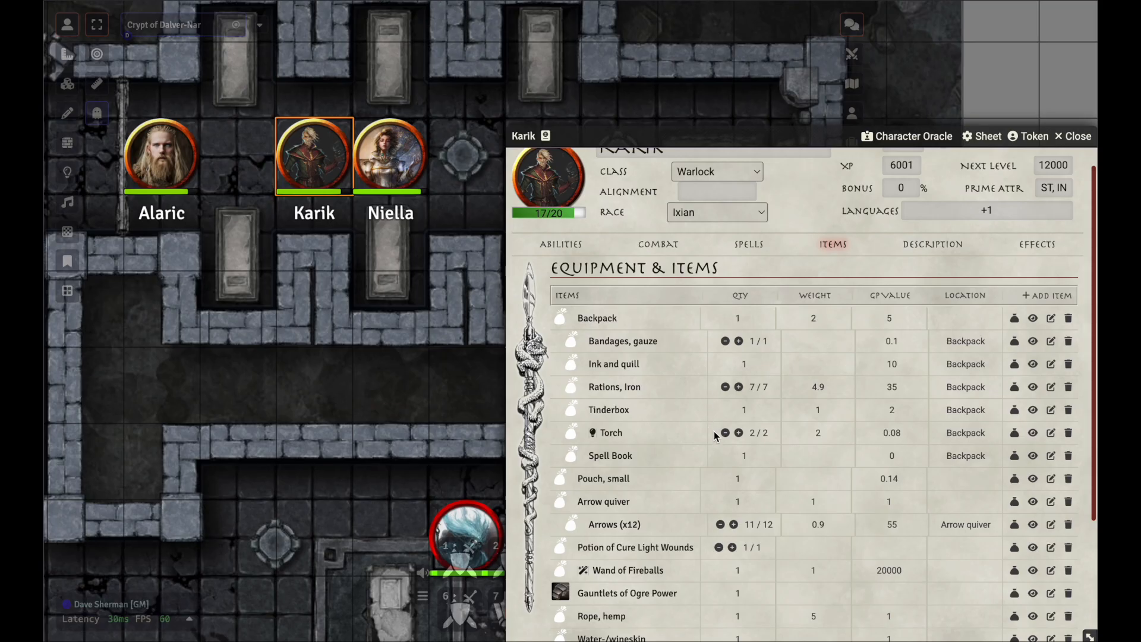
Light the torch from Karik's equipment list and extinguish it again.
click(593, 432)
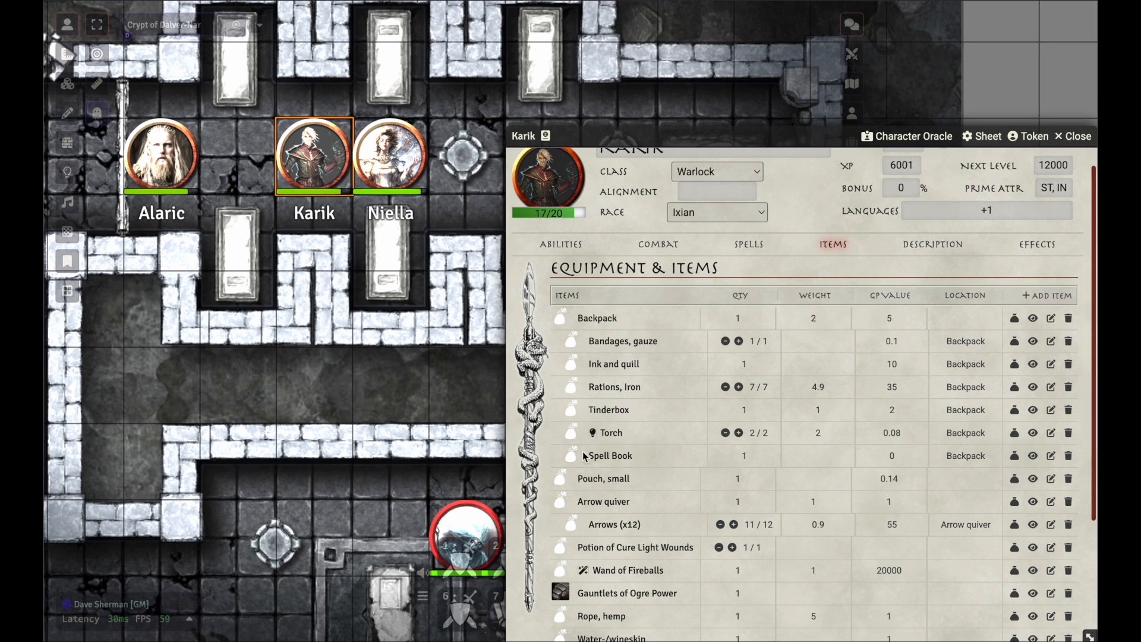
click(594, 434)
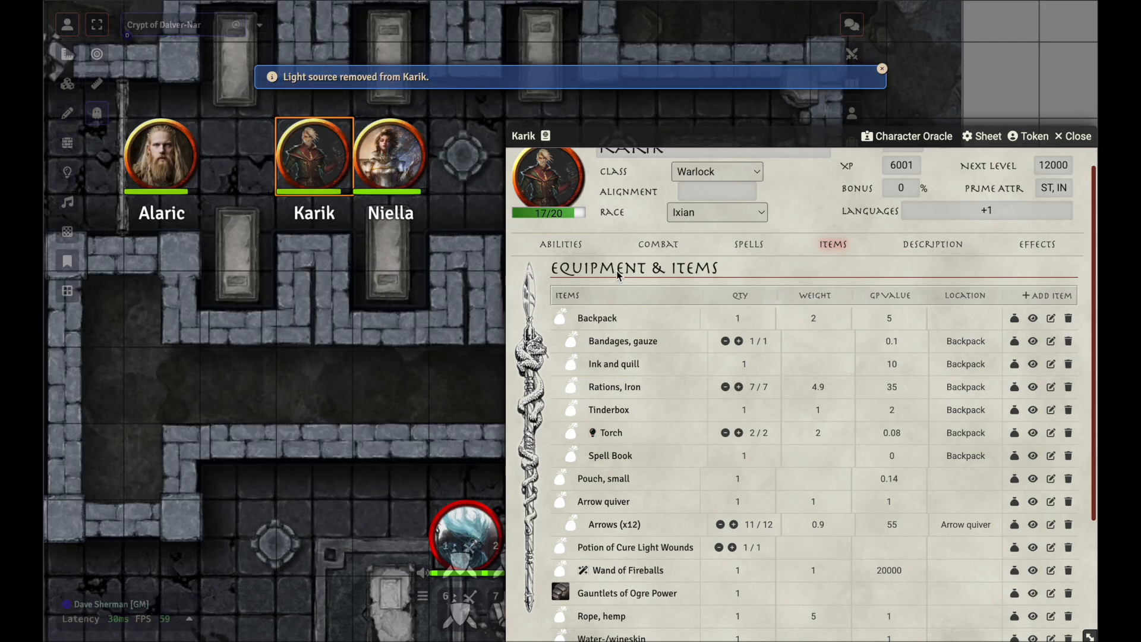
scroll(647, 209, up, 1)
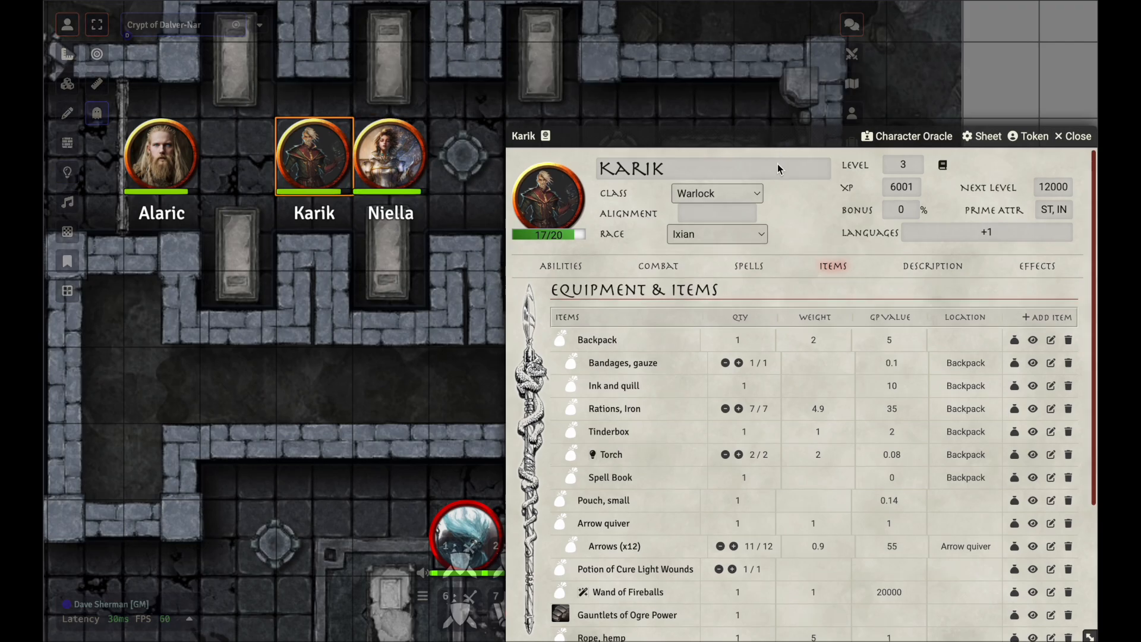
Open Karik's Torch item for editing and examine the light source settings among its attributes.
scroll(743, 268, down, 2)
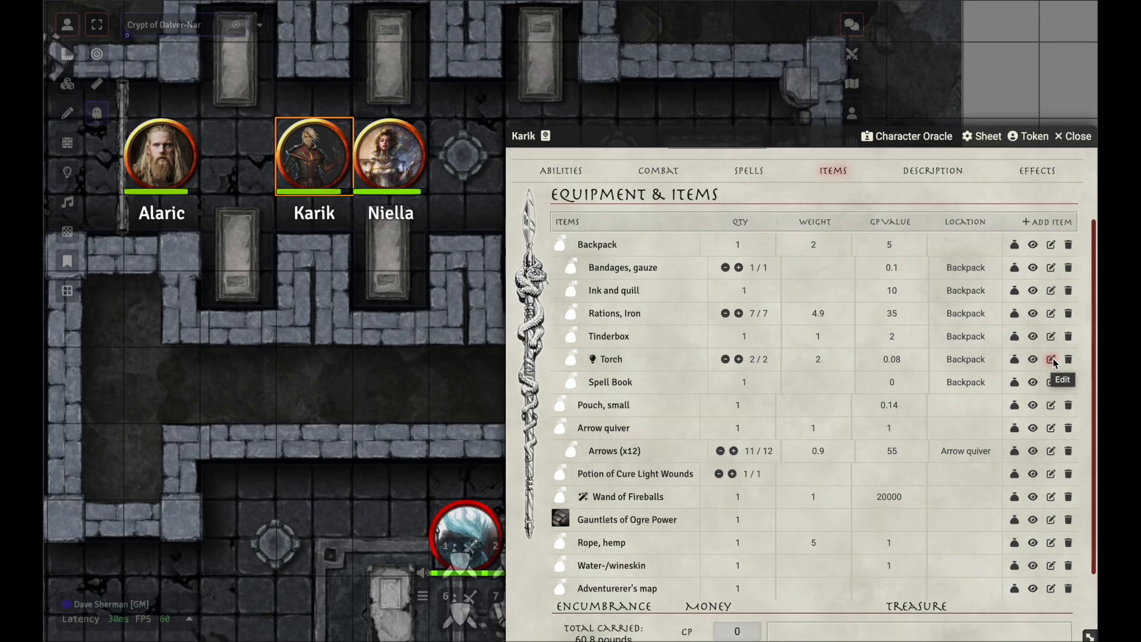
click(1052, 360)
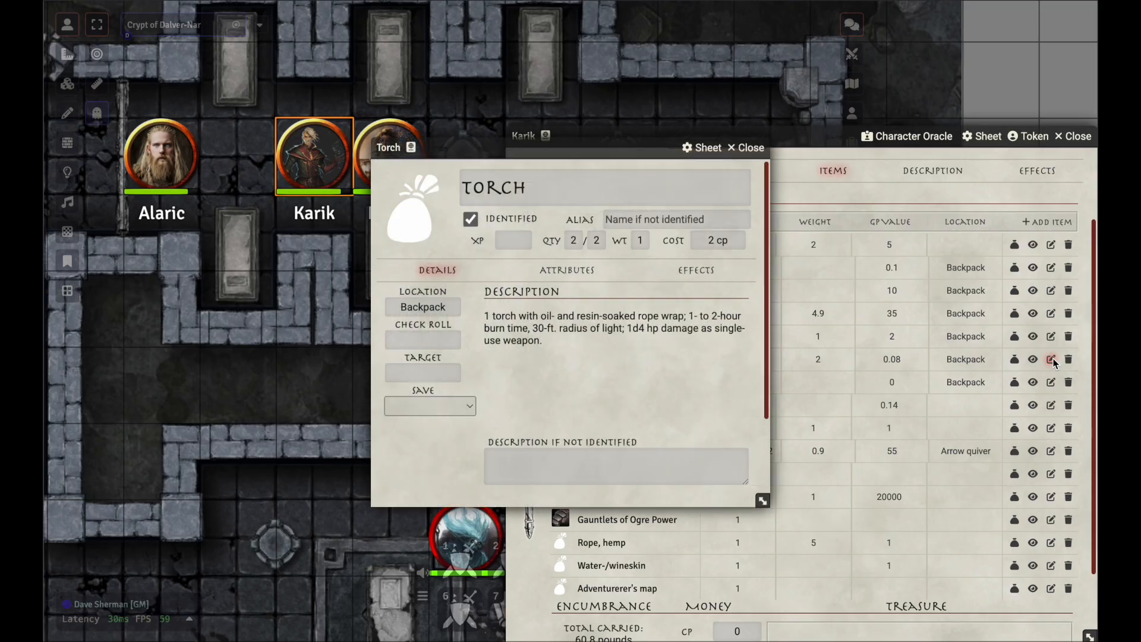
click(585, 275)
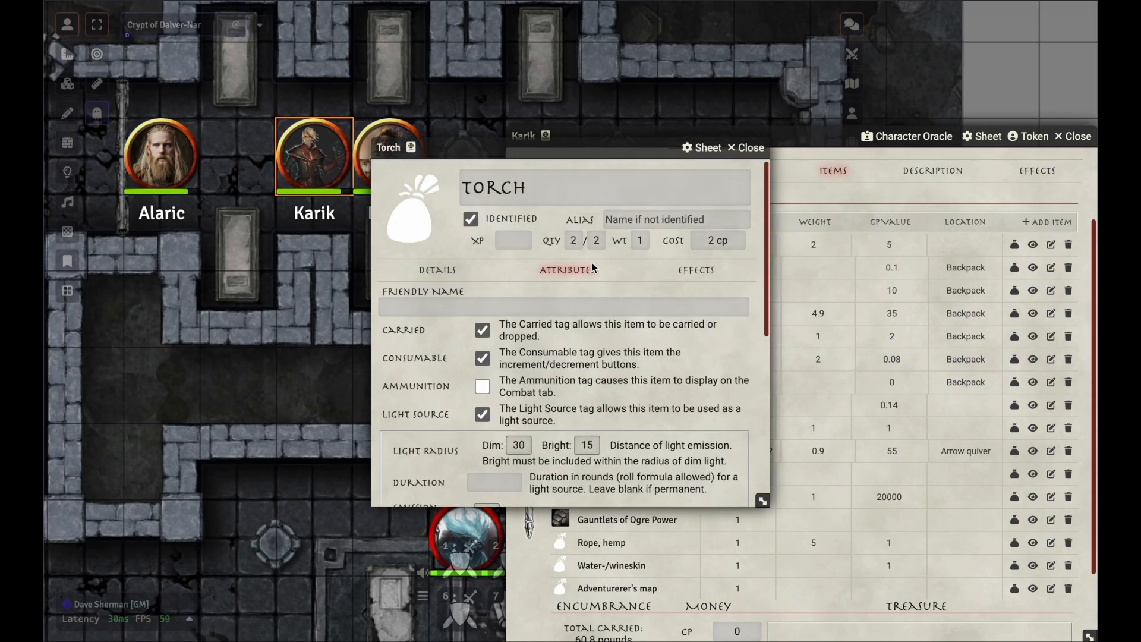
scroll(594, 333, down, 6)
scroll(672, 320, up, 2)
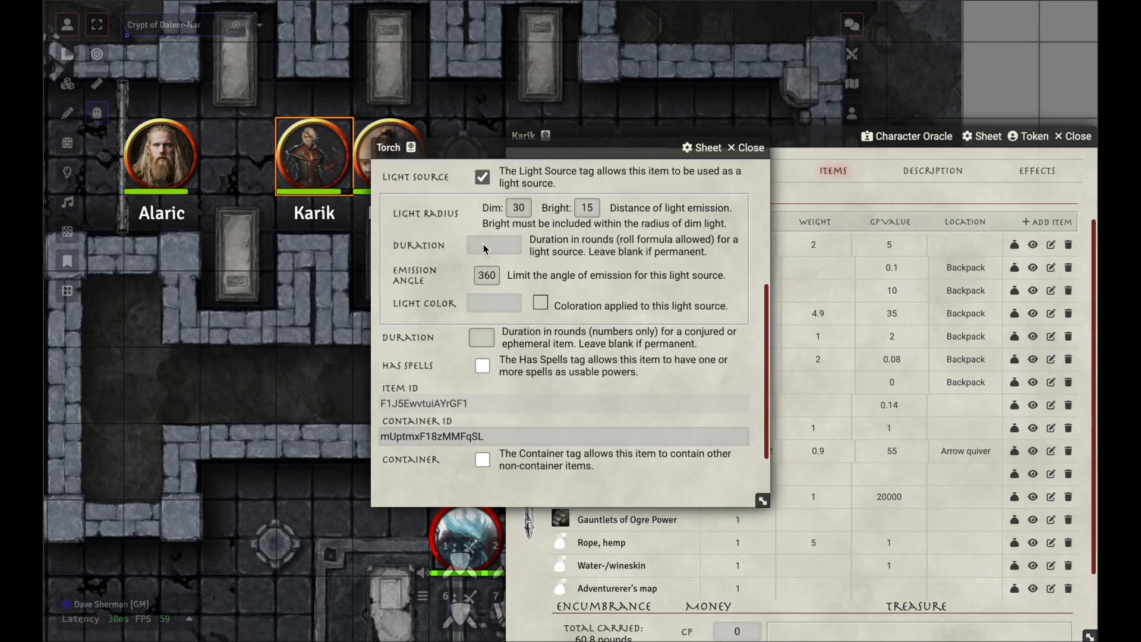
scroll(672, 322, up, 3)
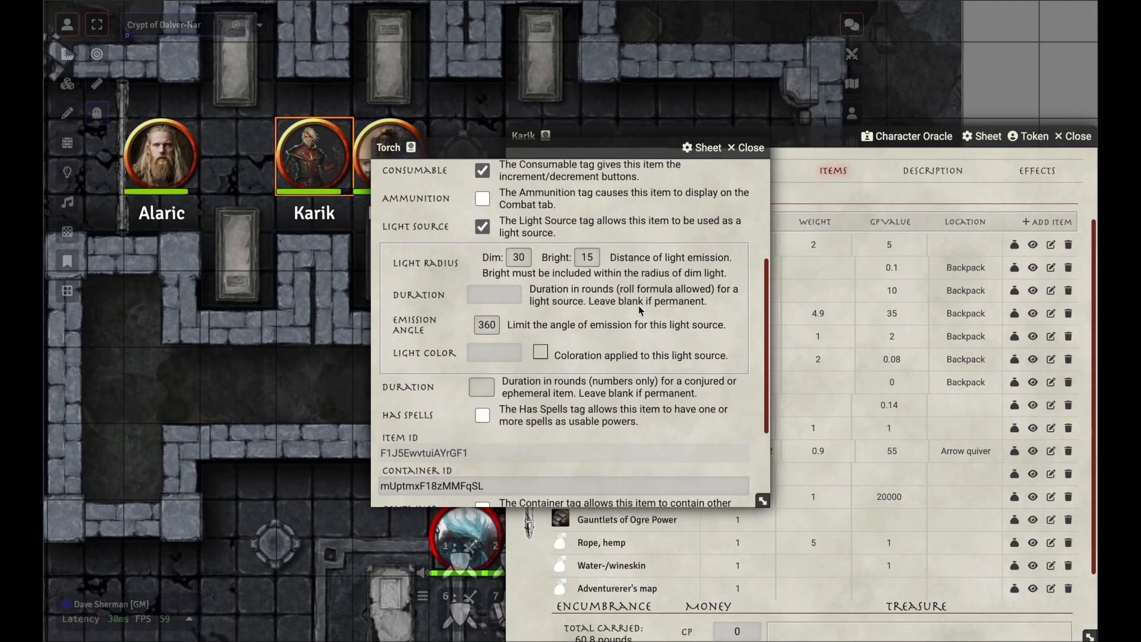
scroll(630, 306, up, 2)
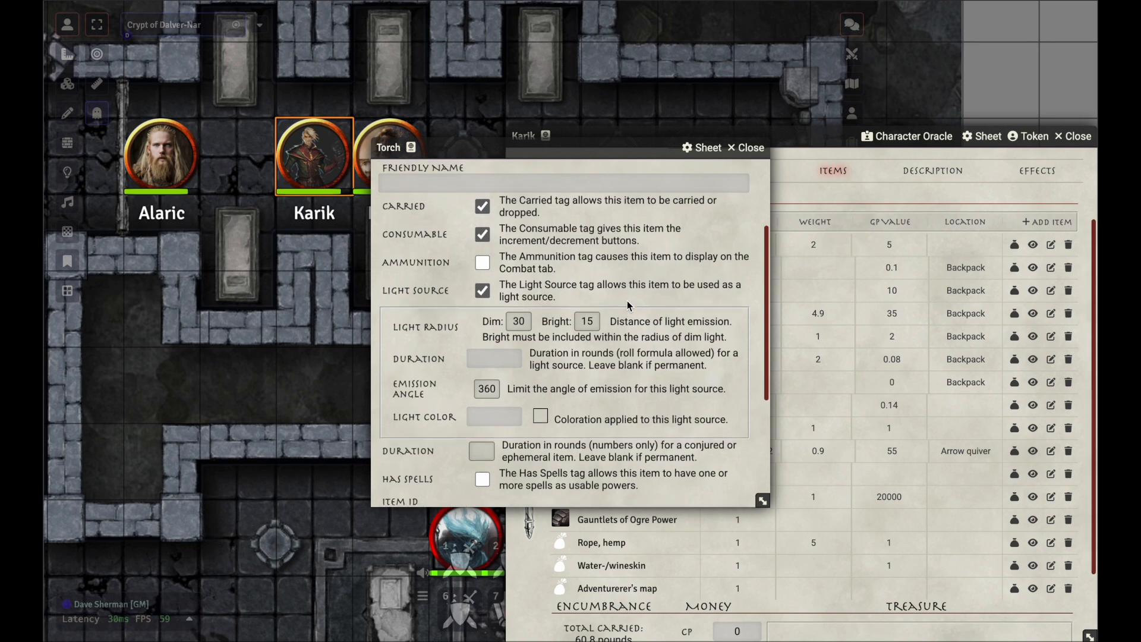
scroll(626, 305, up, 1)
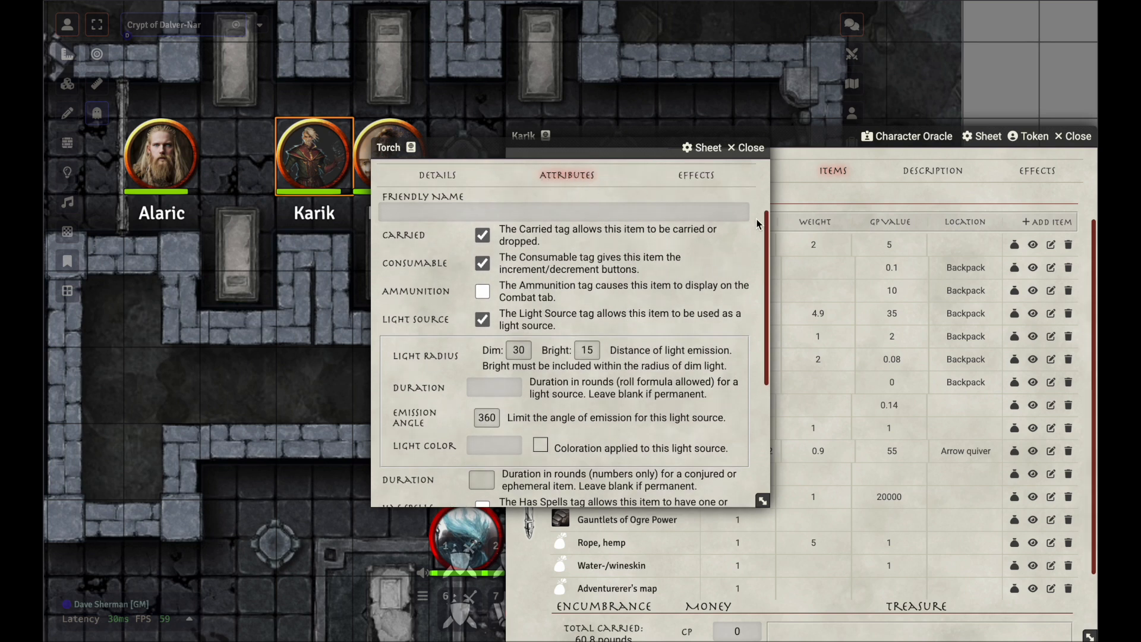
drag(765, 226, 777, 202)
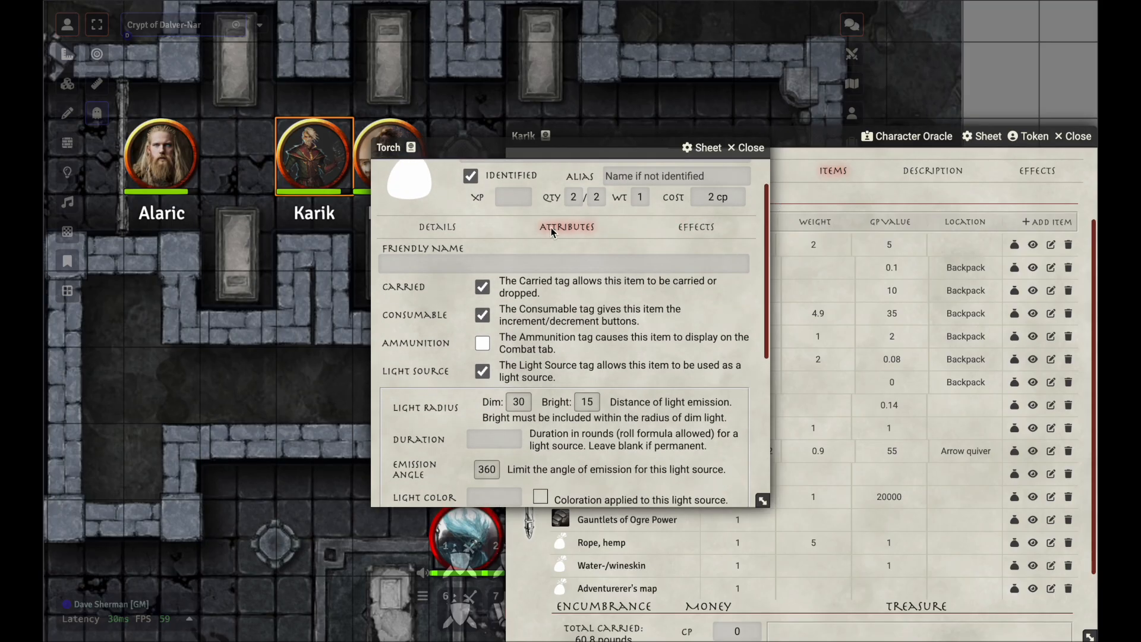
Turn the torch's Light Source tag off and back on.
click(482, 370)
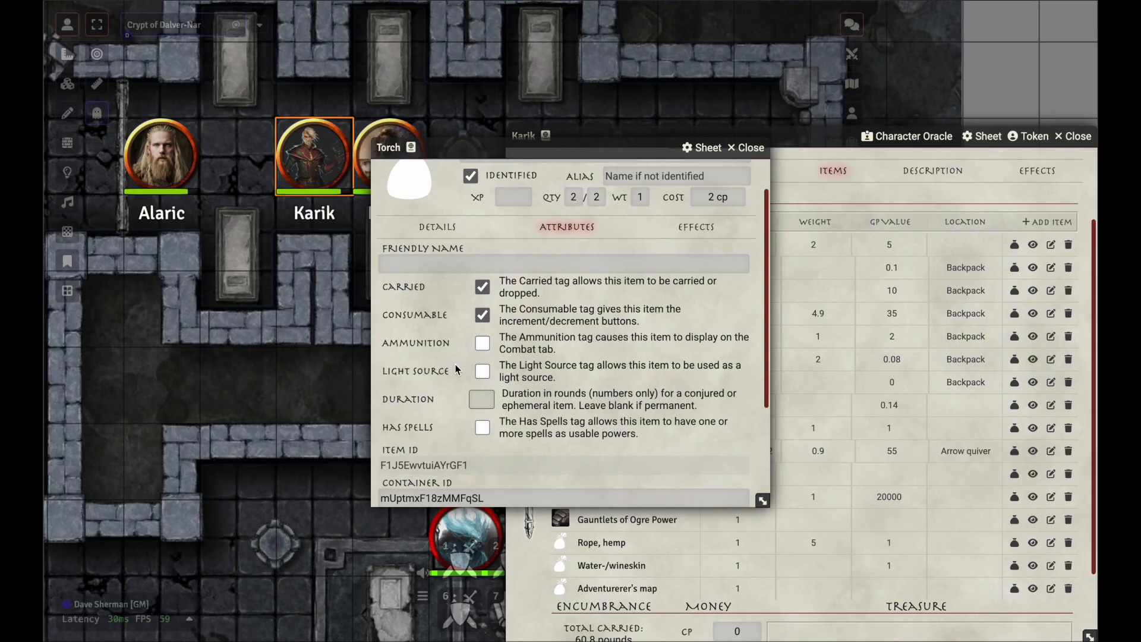
click(483, 371)
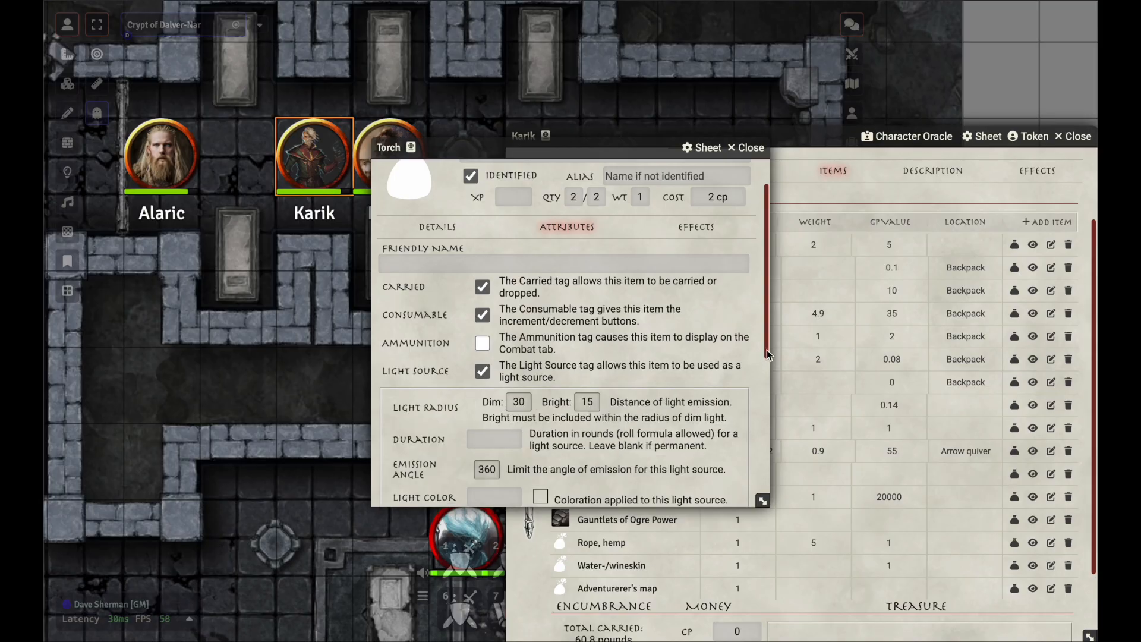
Try yellow and #ffbb00 as the torch's light color, ending with yellow.
drag(767, 337, 771, 390)
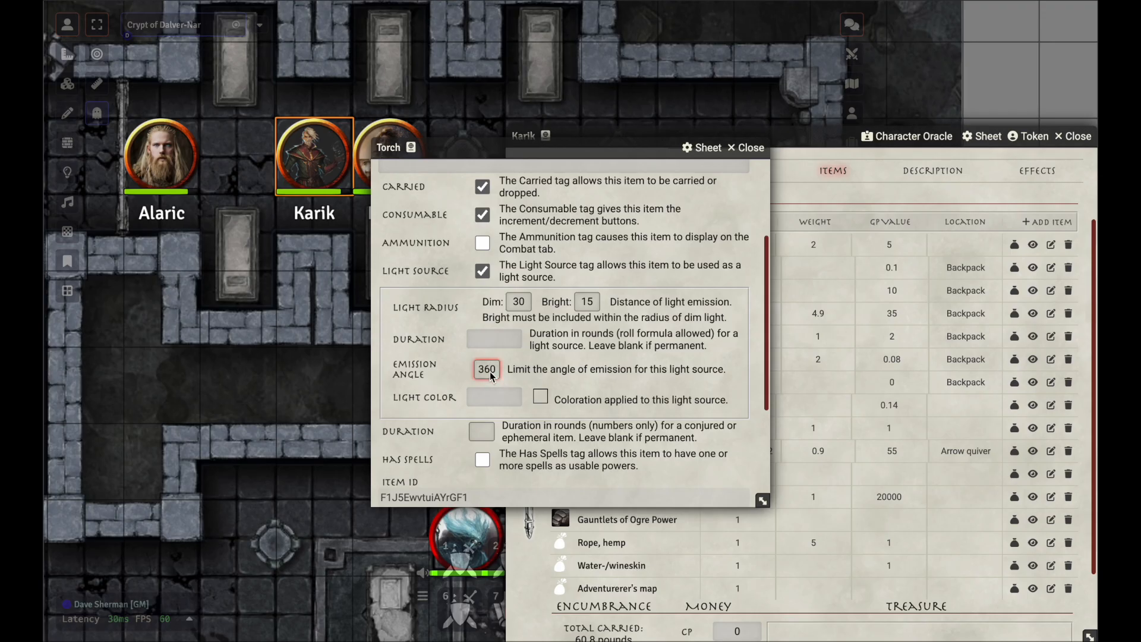
click(450, 369)
text(yellow)
key(ctrl+a)
text(#ffbb00)
click(481, 432)
drag(519, 395, 500, 396)
key(ctrl+a)
text(yellow)
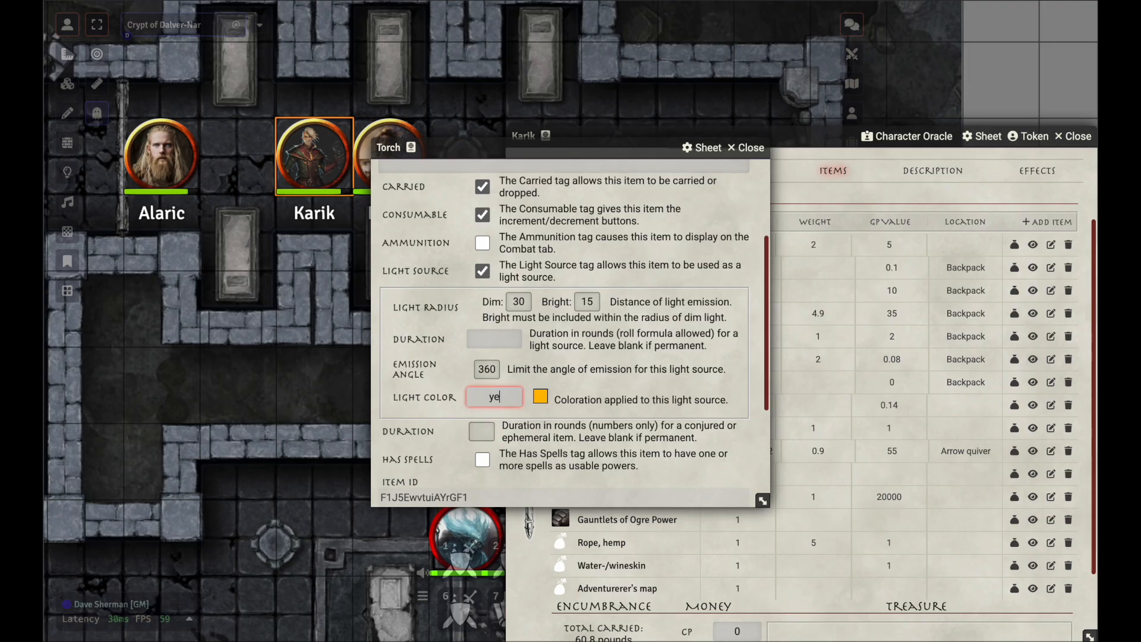
key(Tab)
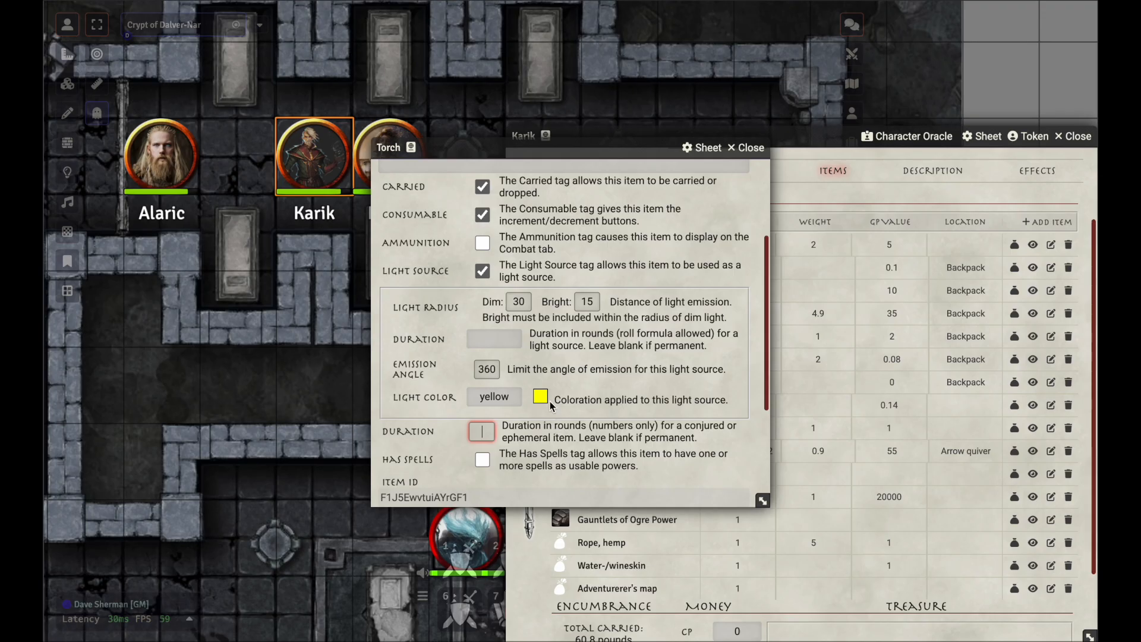
Set the torch's light color to #ffbb00.
click(514, 396)
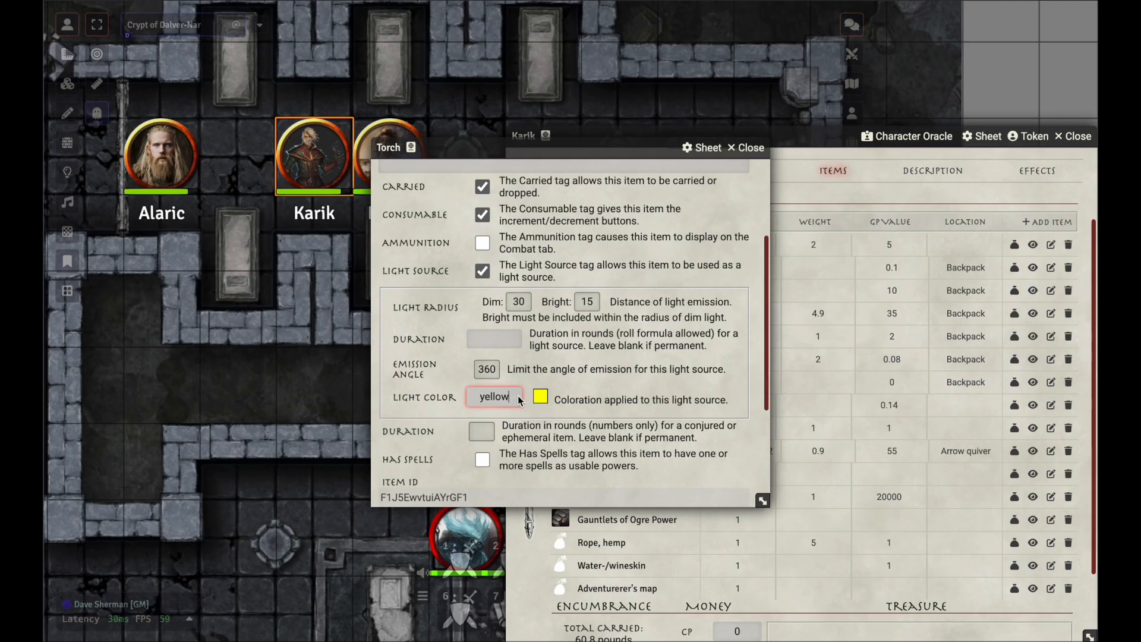
key(ctrl+a)
text(#ffbb00)
Enter (1d2)*360 as the torch's light source duration in rounds.
click(503, 336)
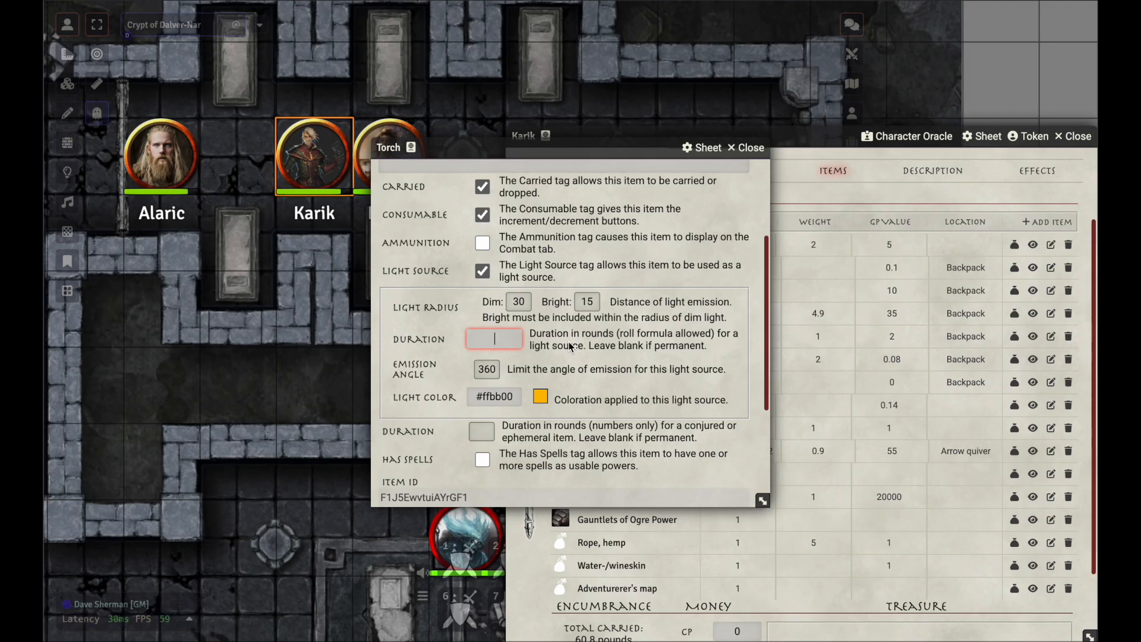
text((1d2)*360)
click(478, 369)
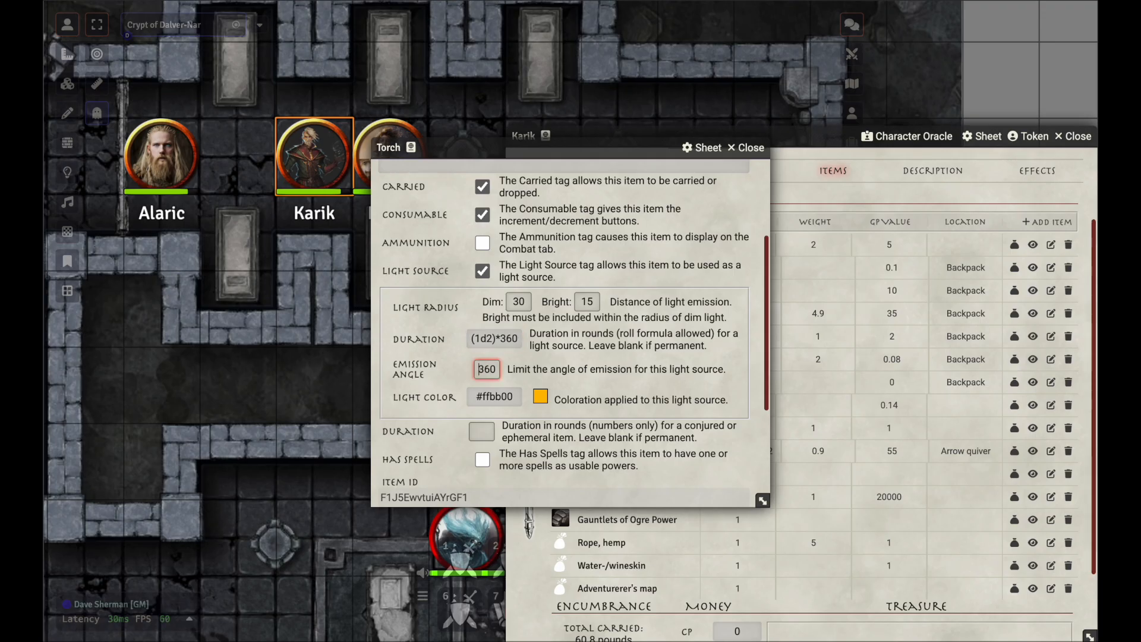
Replace the torch's light source duration with the roll formula (1d6+6)*60 and close the item.
key(shift+Tab)
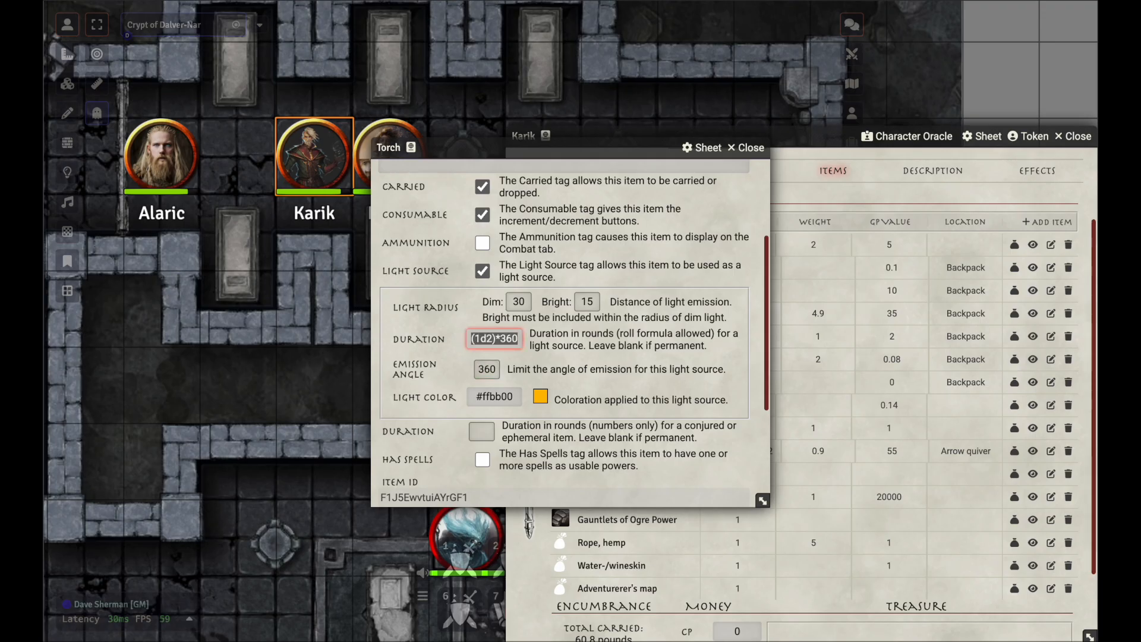
key(BackSpace)
text((1d6+6)*60)
key(shift+Left)
key(shift+Left)
key(shift+Left)
key(shift+Left)
key(shift+Left)
key(shift+Left)
click(505, 338)
click(469, 338)
click(474, 325)
click(748, 148)
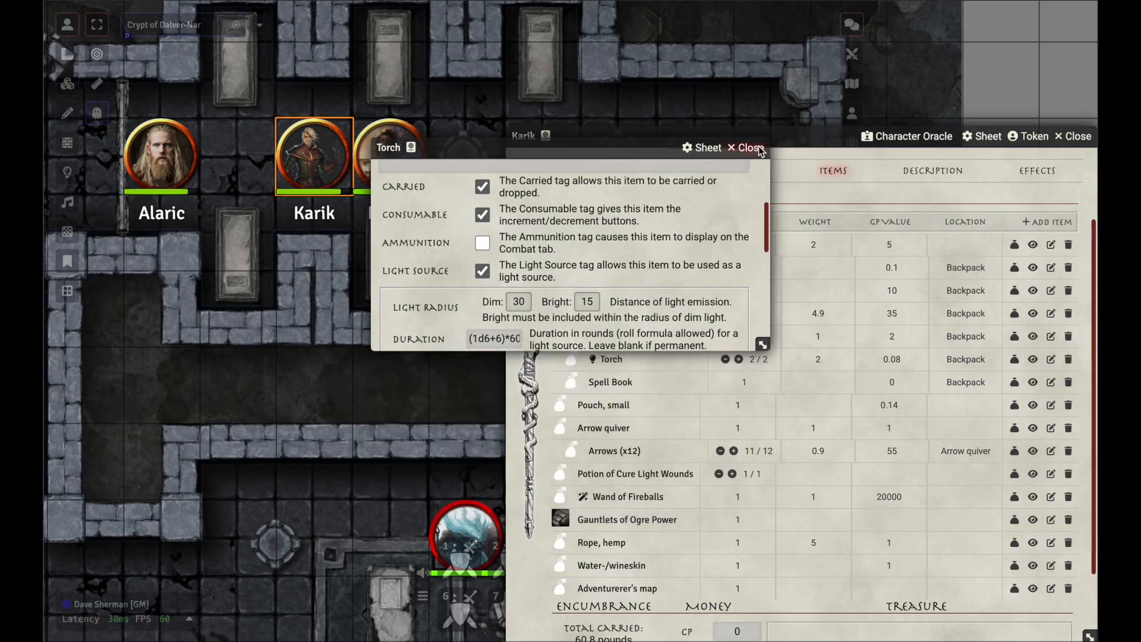
Light Karik's torch from the equipment list.
click(593, 360)
click(594, 364)
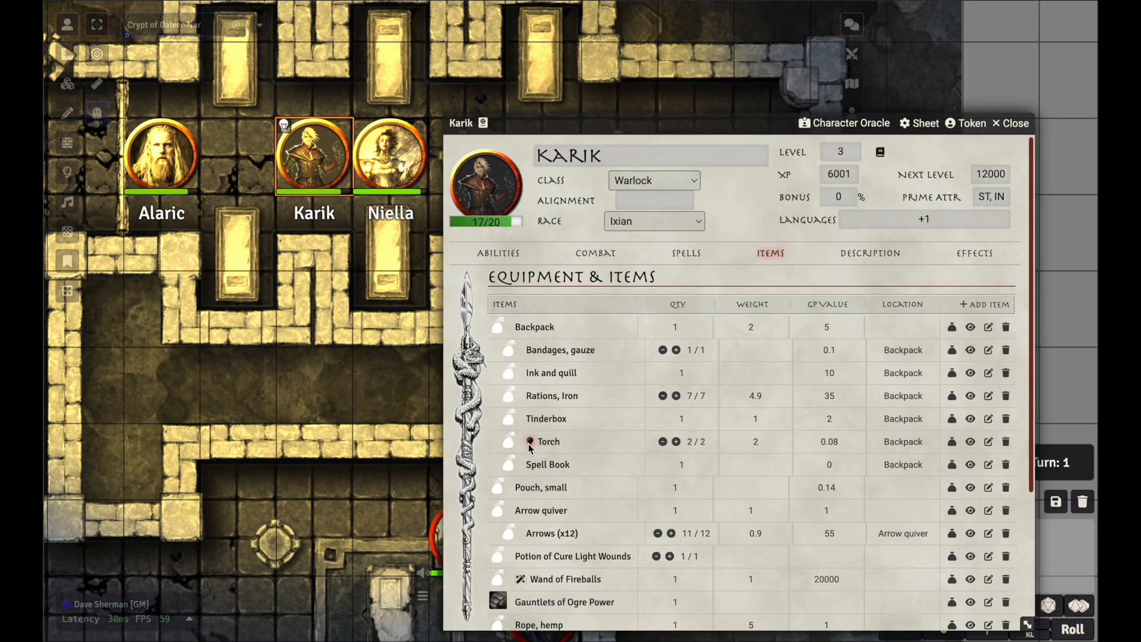
Open the Light Source: Torch effect on Karik, review its details, duration and changes, and move its window off the character sheet.
click(972, 254)
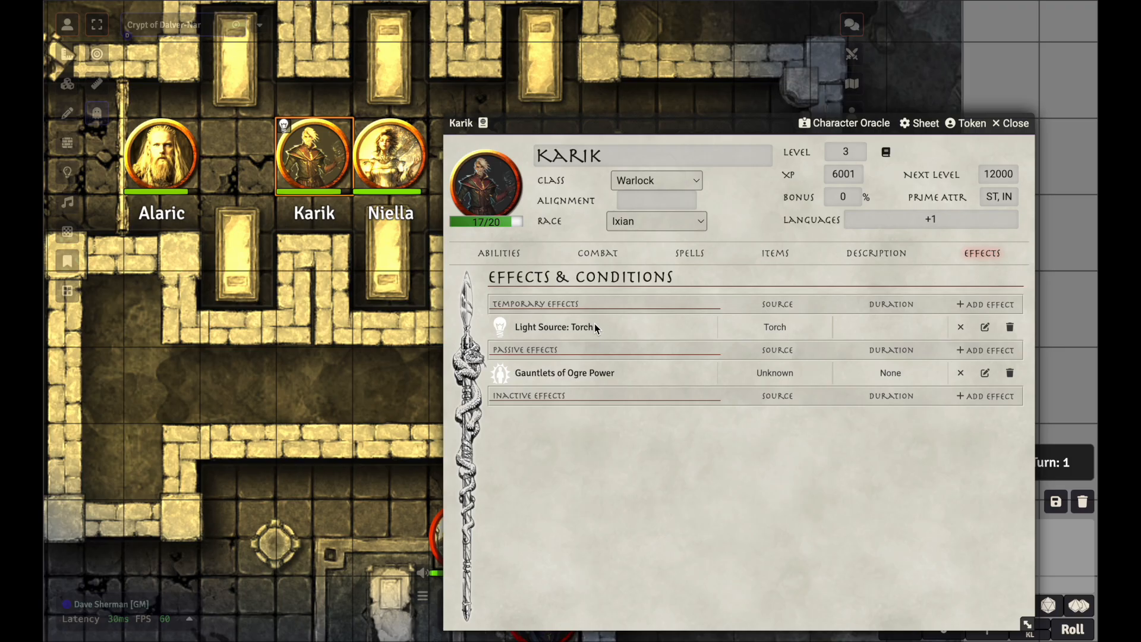
click(985, 328)
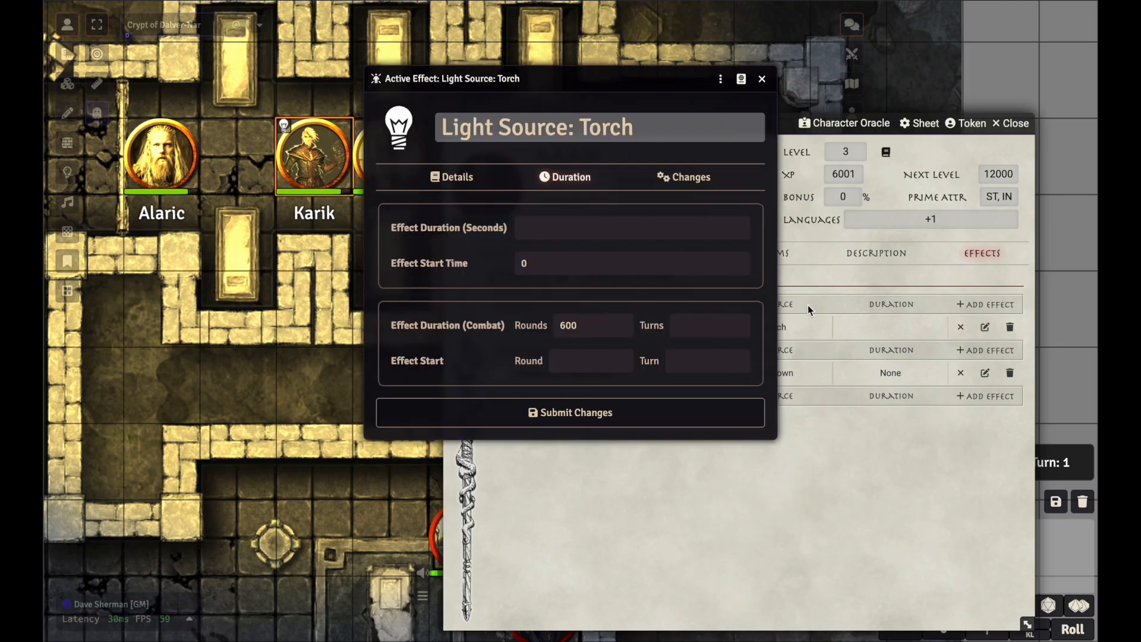
click(470, 180)
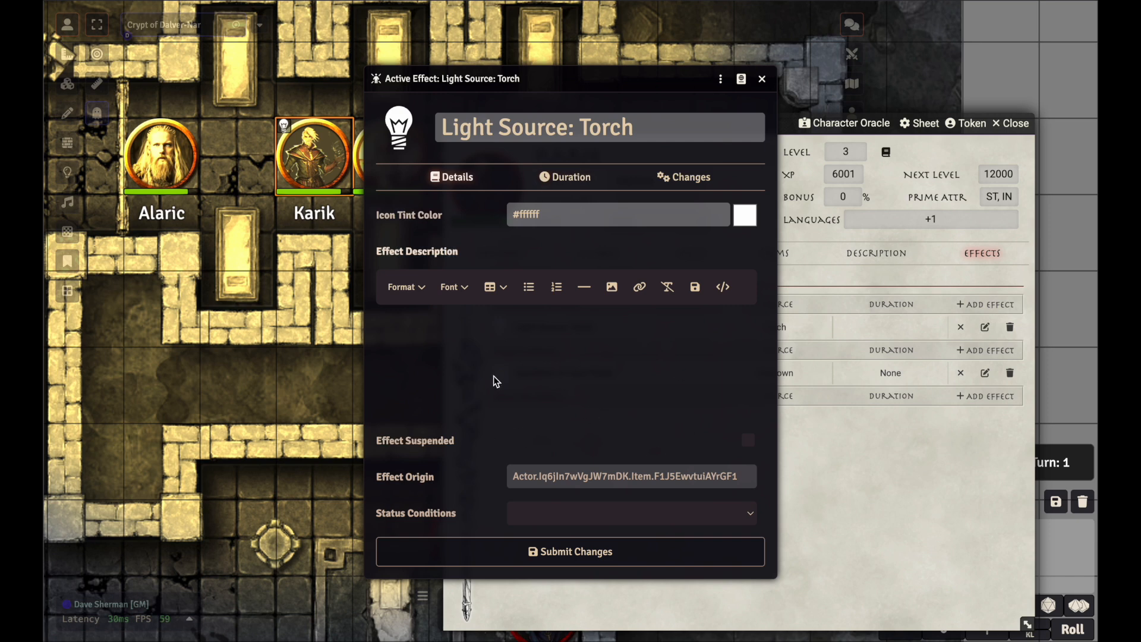
click(580, 178)
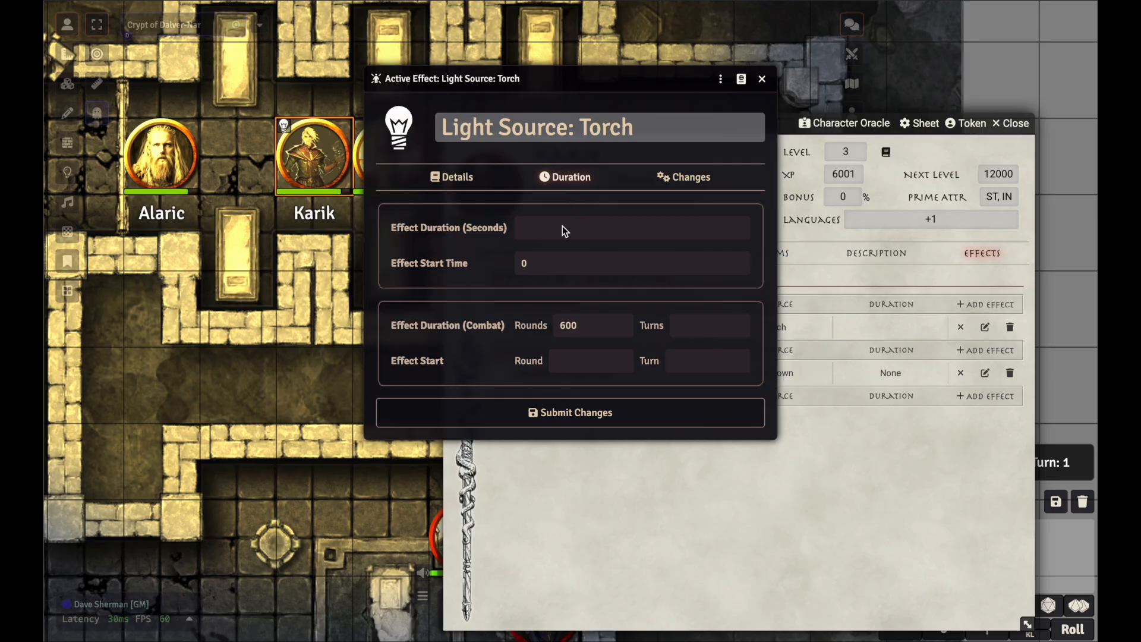
drag(614, 330, 555, 328)
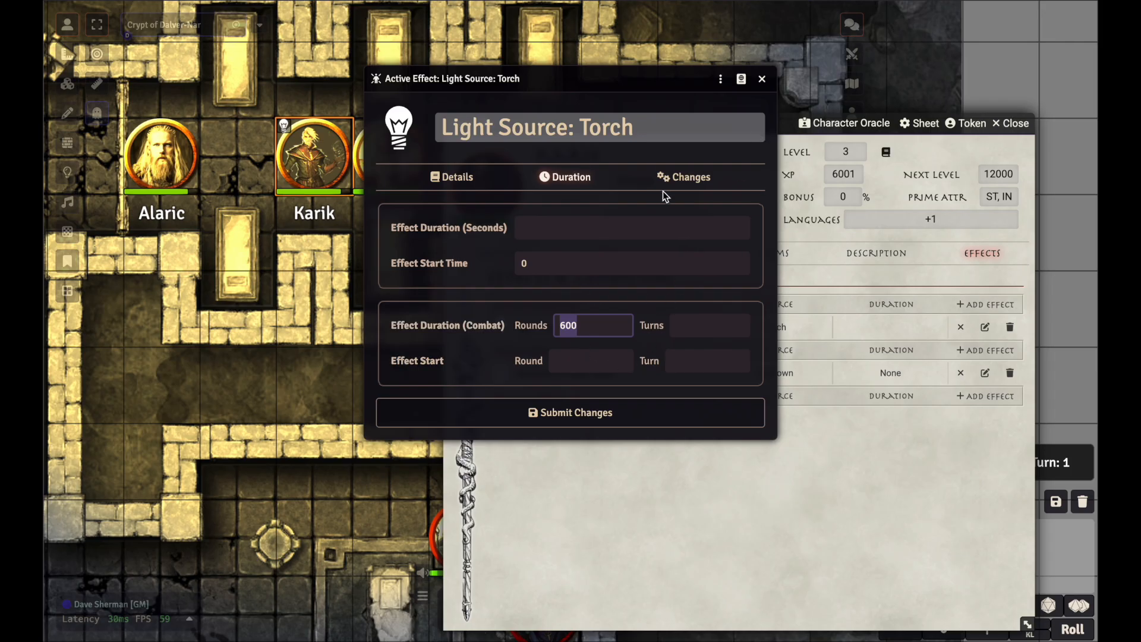
click(693, 183)
click(564, 179)
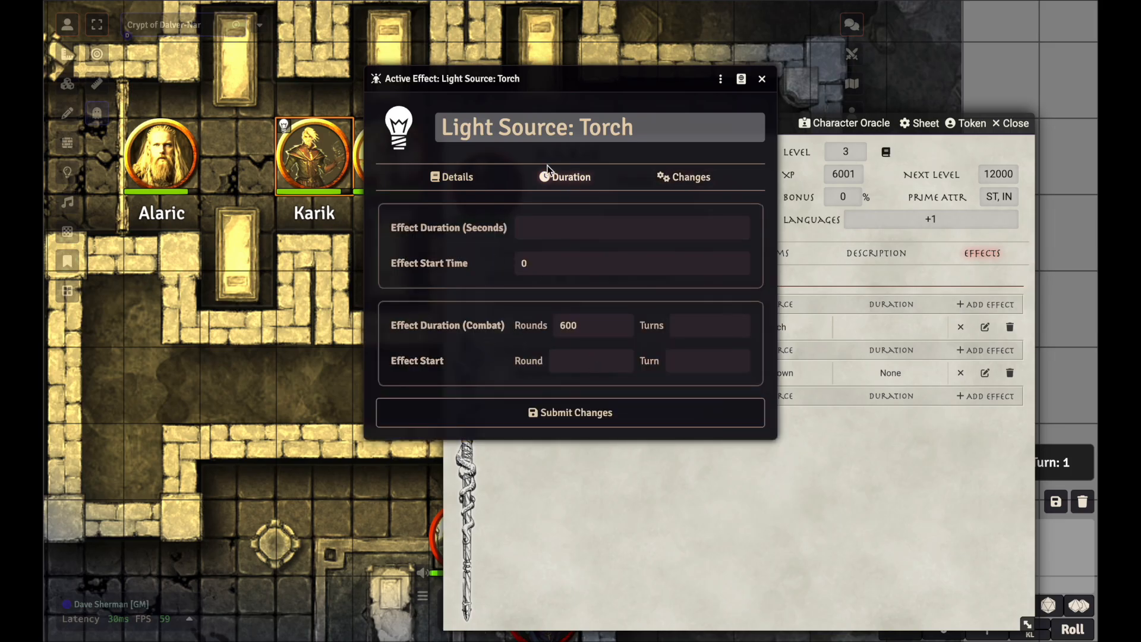
drag(606, 76, 286, 110)
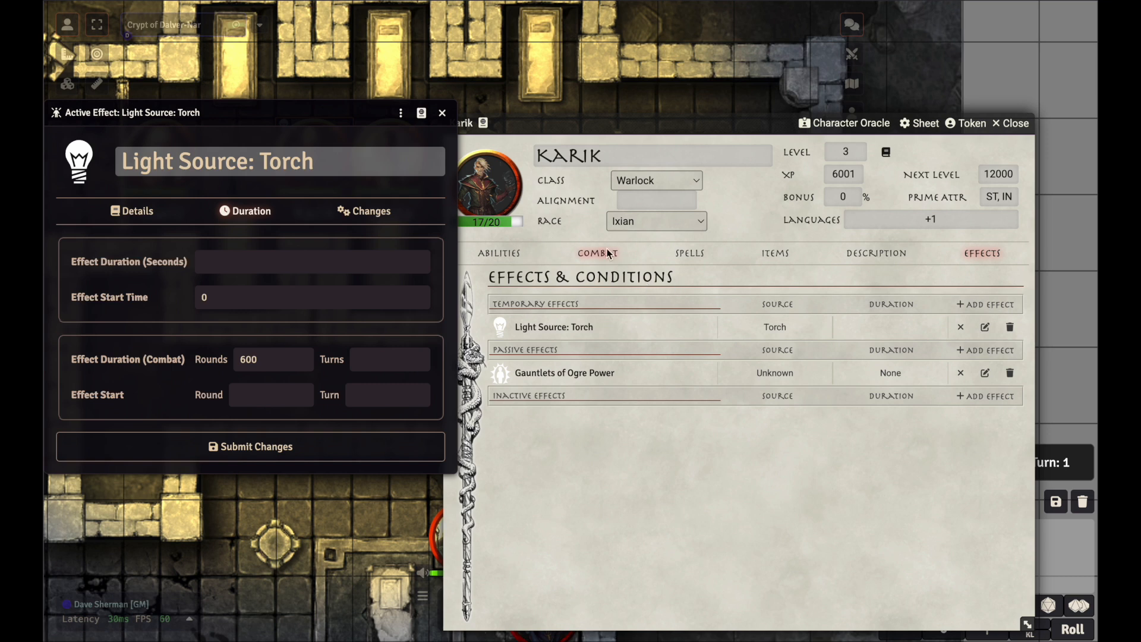
Close the Light Source: Torch effect and open the light settings of Karik's token.
drag(338, 116, 750, 67)
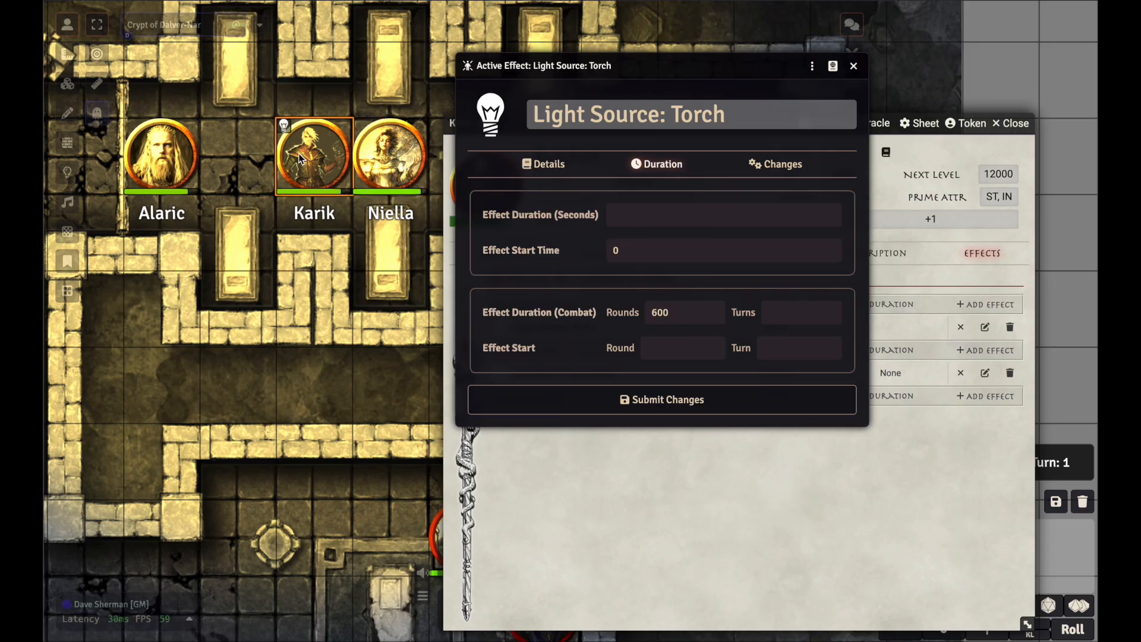
click(853, 66)
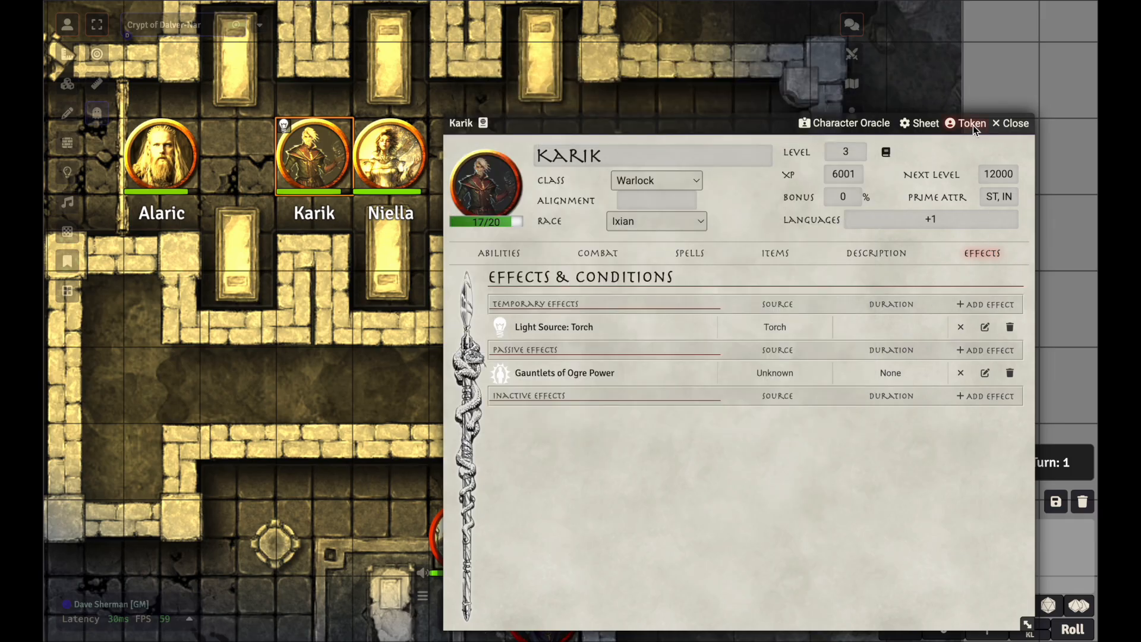
click(971, 125)
click(334, 152)
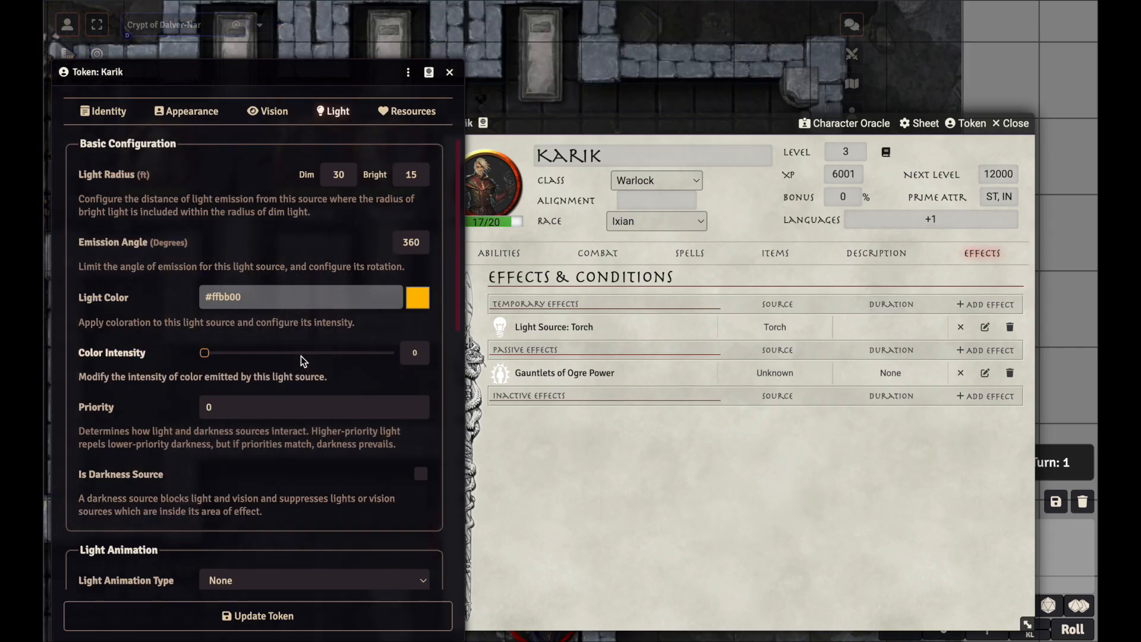
Preview the token's light color intensity at 0 and 0.5, review the other light settings and close the configuration without updating.
drag(301, 355, 226, 360)
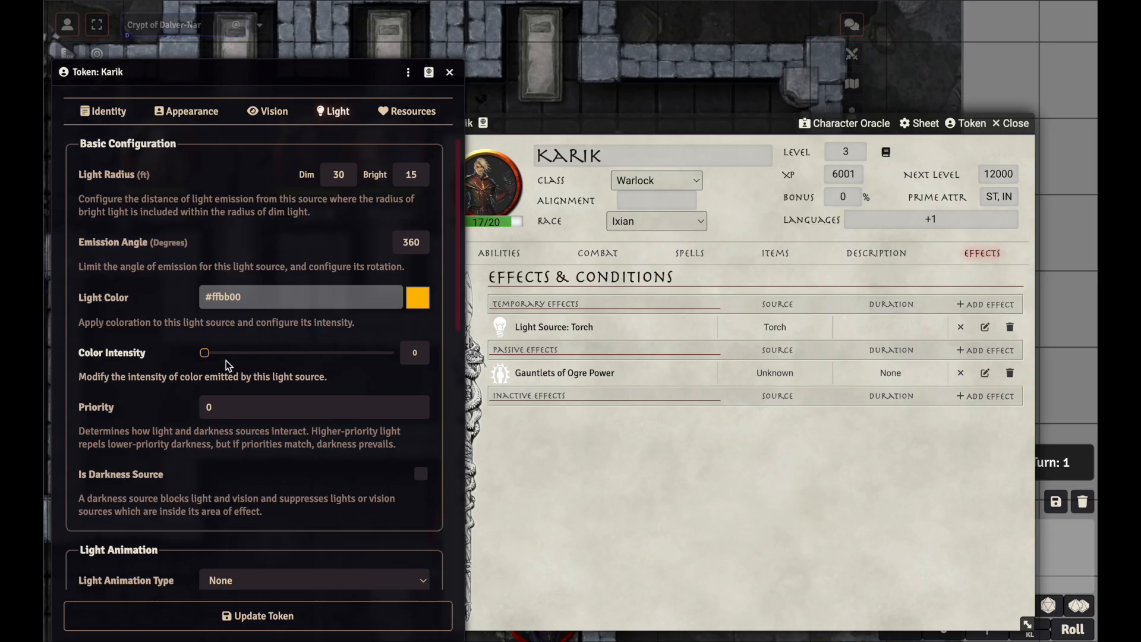
click(296, 355)
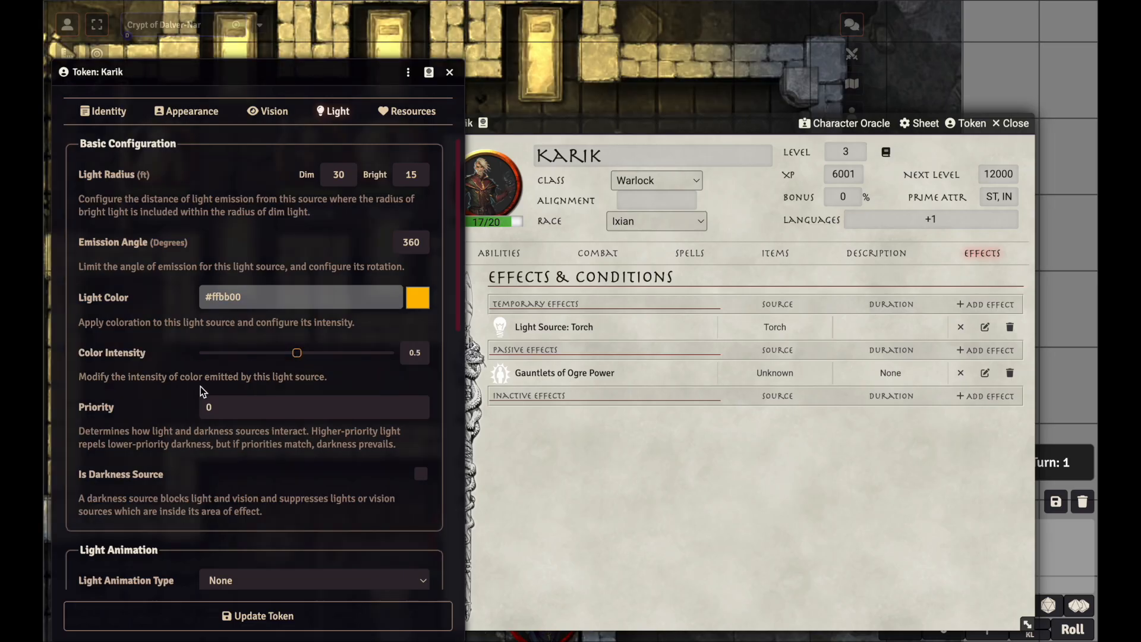
scroll(190, 466, down, 5)
scroll(190, 466, up, 5)
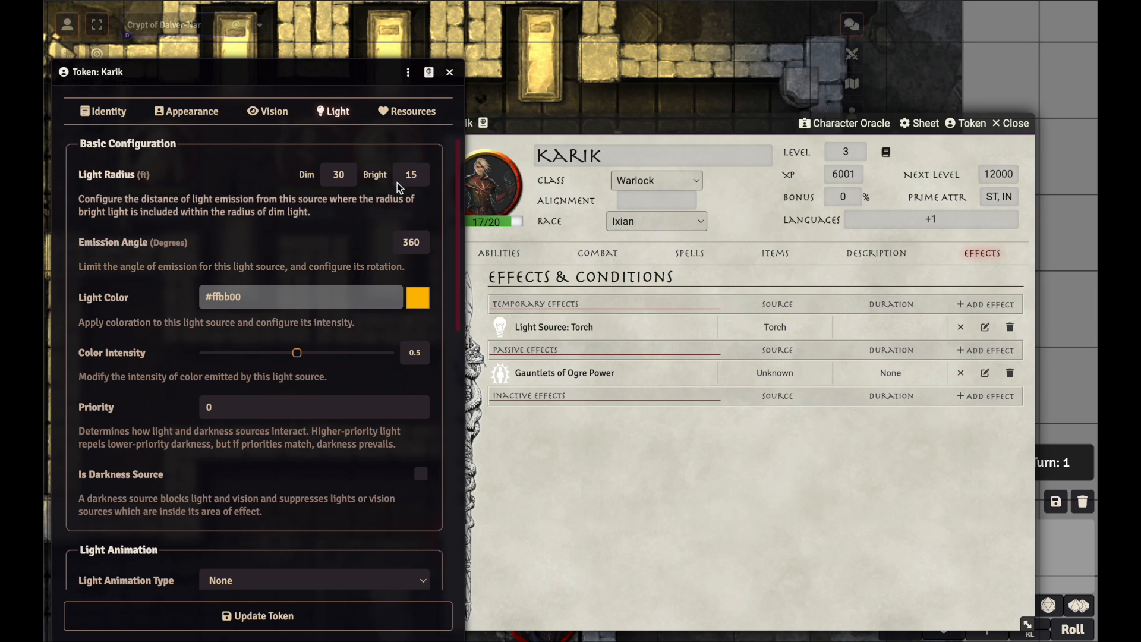
click(450, 72)
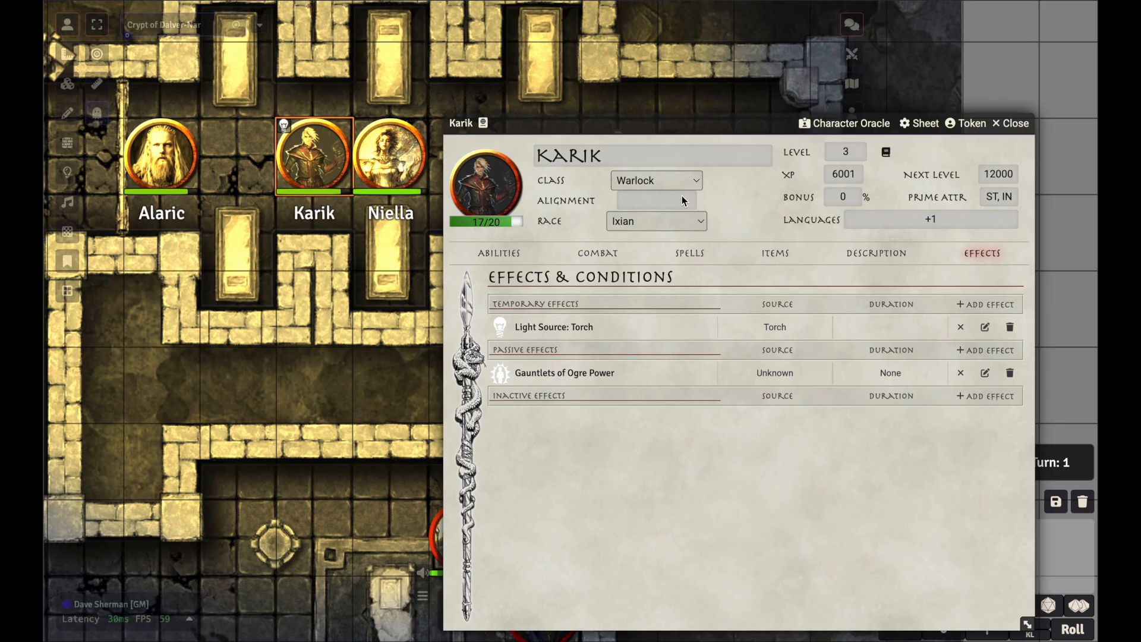
Open Karik's flaming battle axe for editing and enable its Light Source attribute.
click(597, 253)
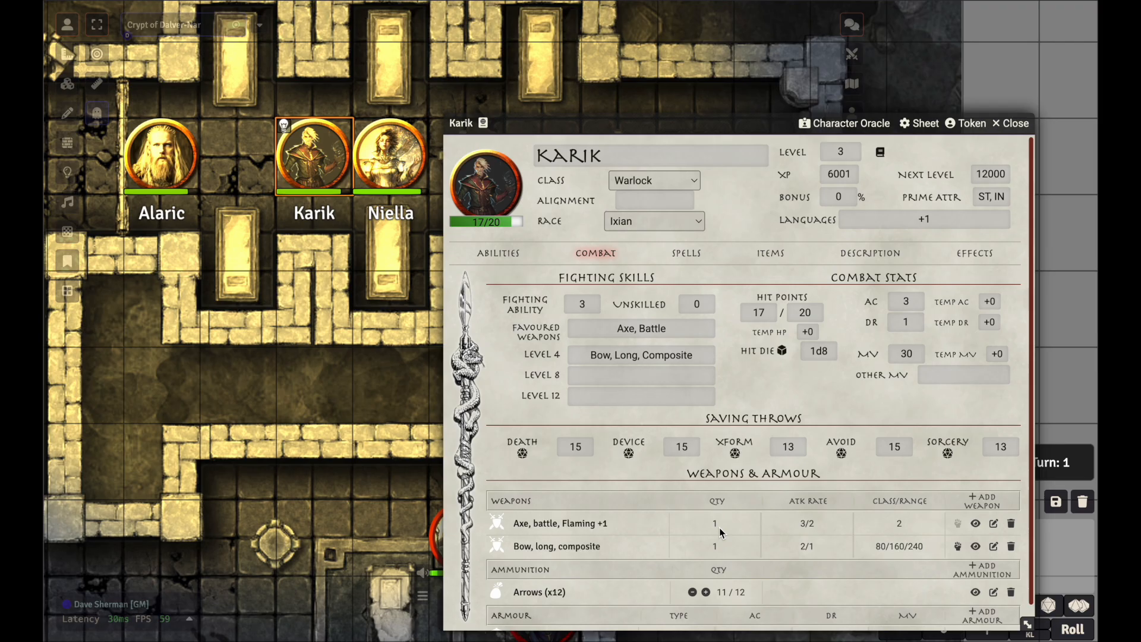
scroll(716, 523, down, 1)
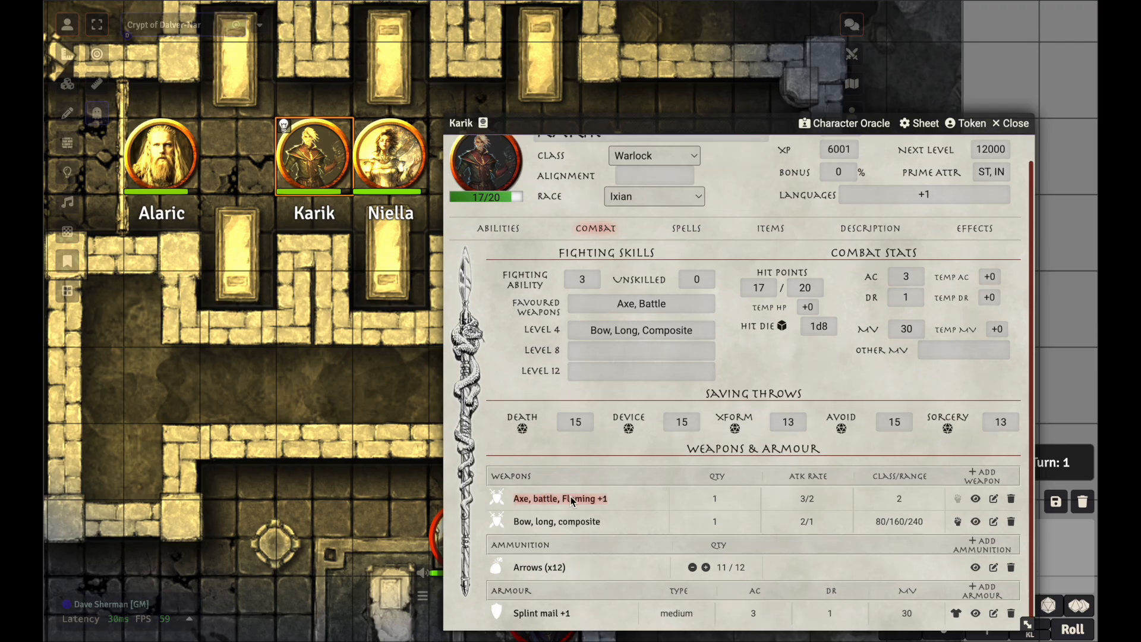
click(993, 501)
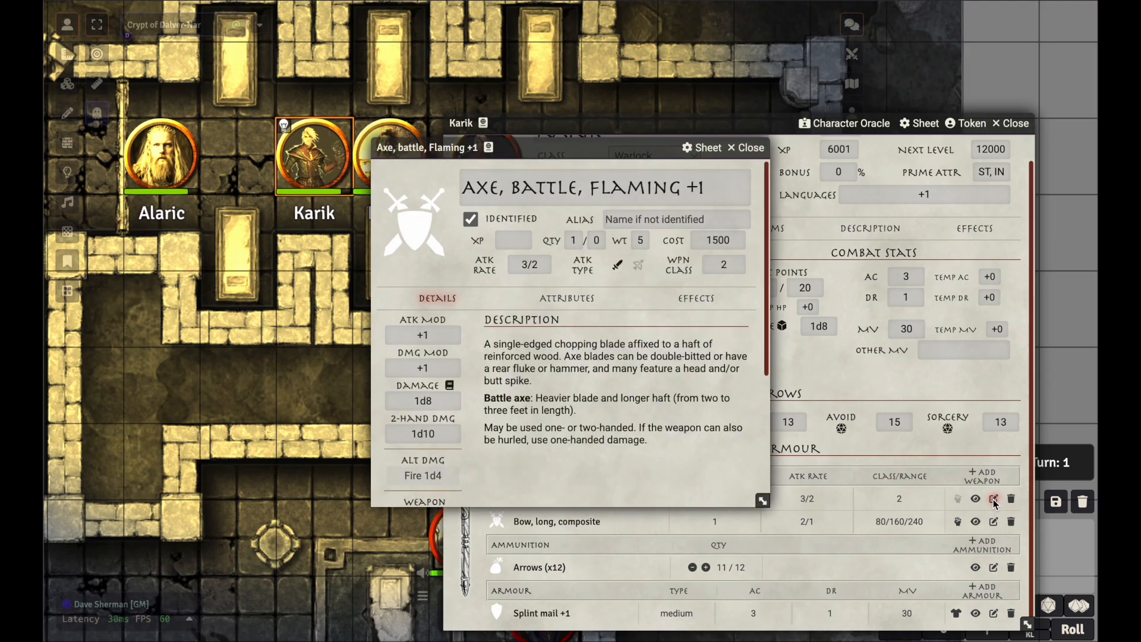
click(576, 300)
scroll(600, 353, down, 5)
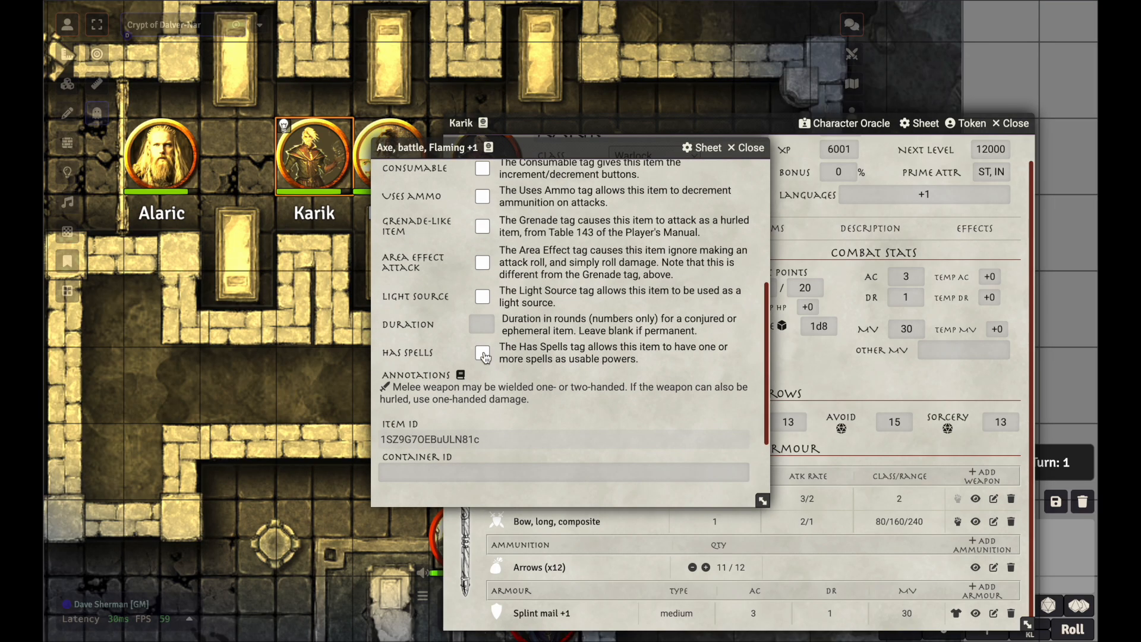
click(482, 297)
Set the axe's light radius to 10 dim and 5 bright, with a light duration of 60 rounds.
click(519, 327)
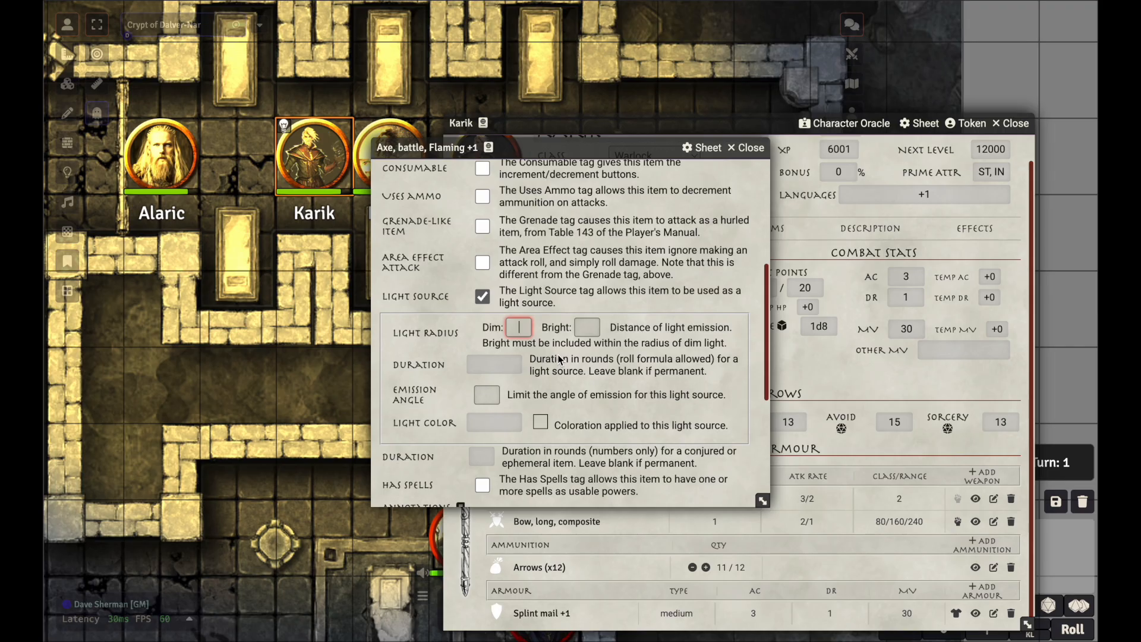
text(10)
key(Tab)
text(5)
key(Tab)
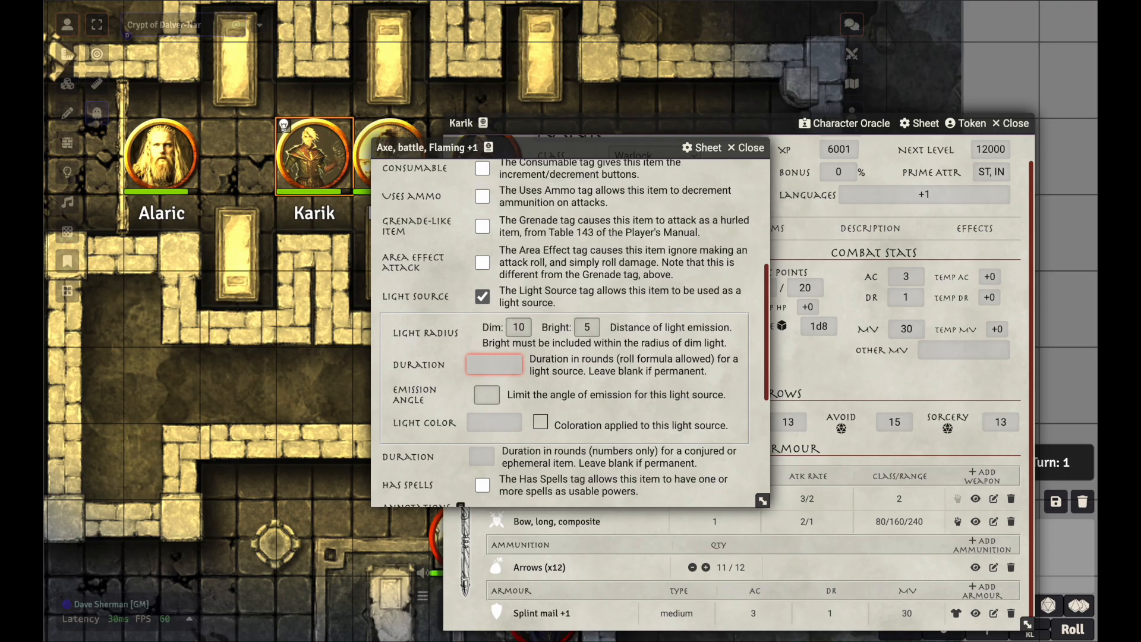
text(60)
Set the axe's light emission angle to 360 and its light color to red.
click(492, 399)
text(360)
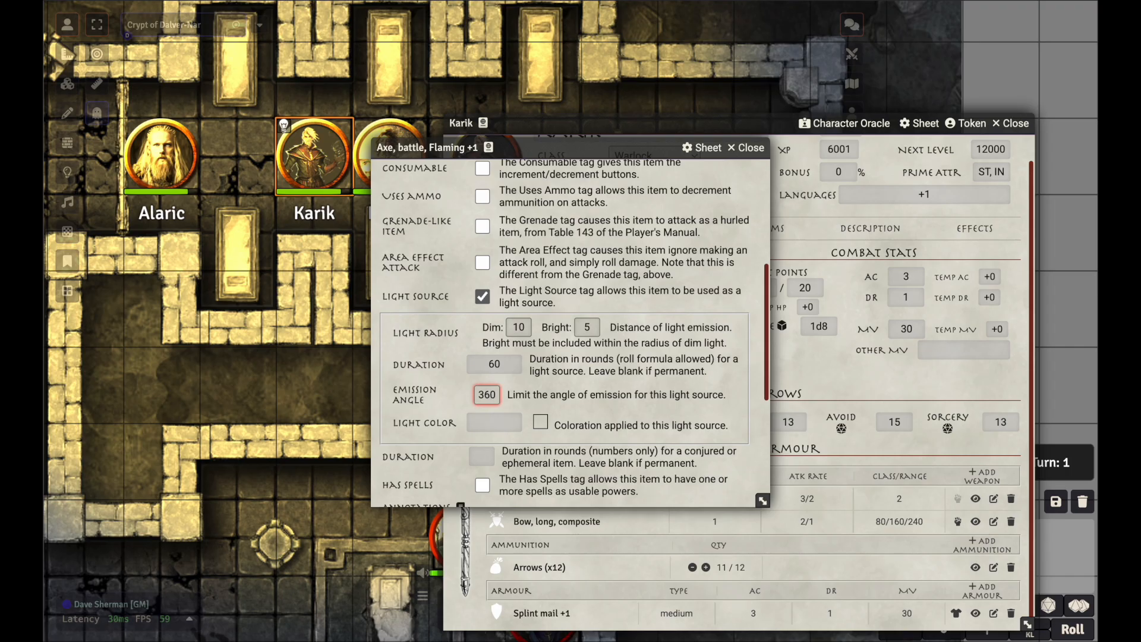
key(Tab)
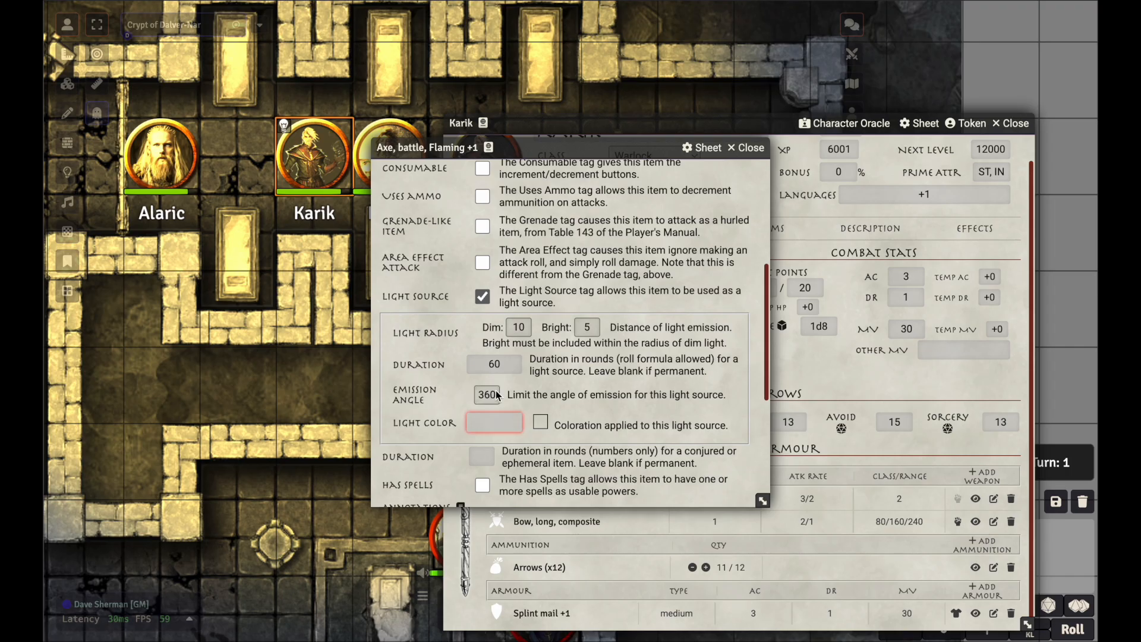
click(544, 421)
click(494, 422)
text(red)
key(Tab)
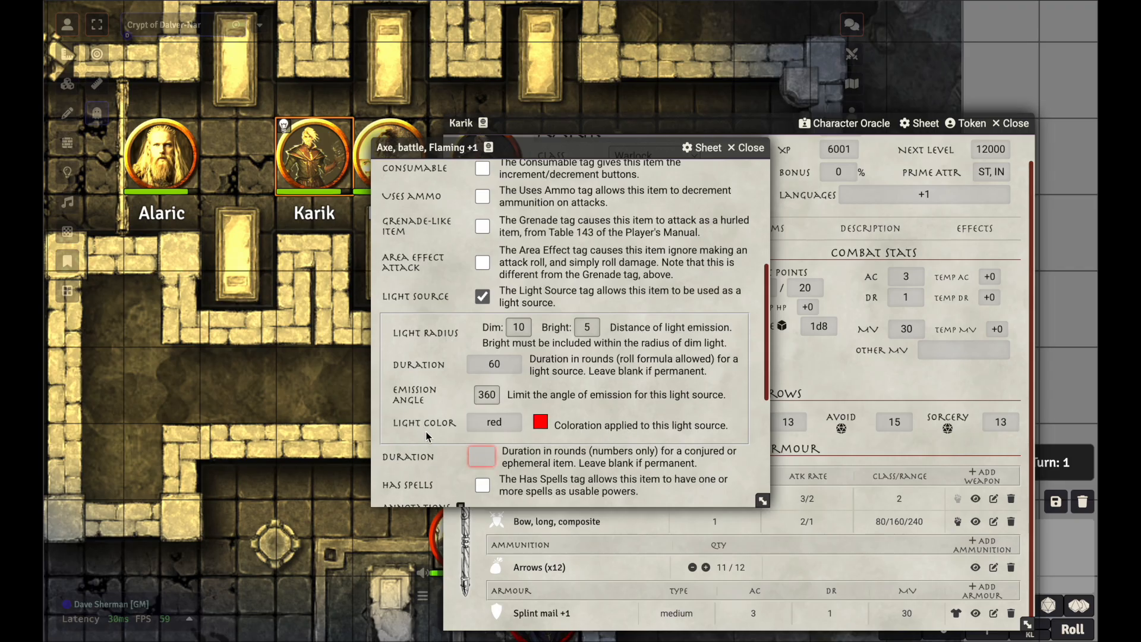
Disable the axe's Light Source attribute and enable it again.
click(553, 463)
click(483, 296)
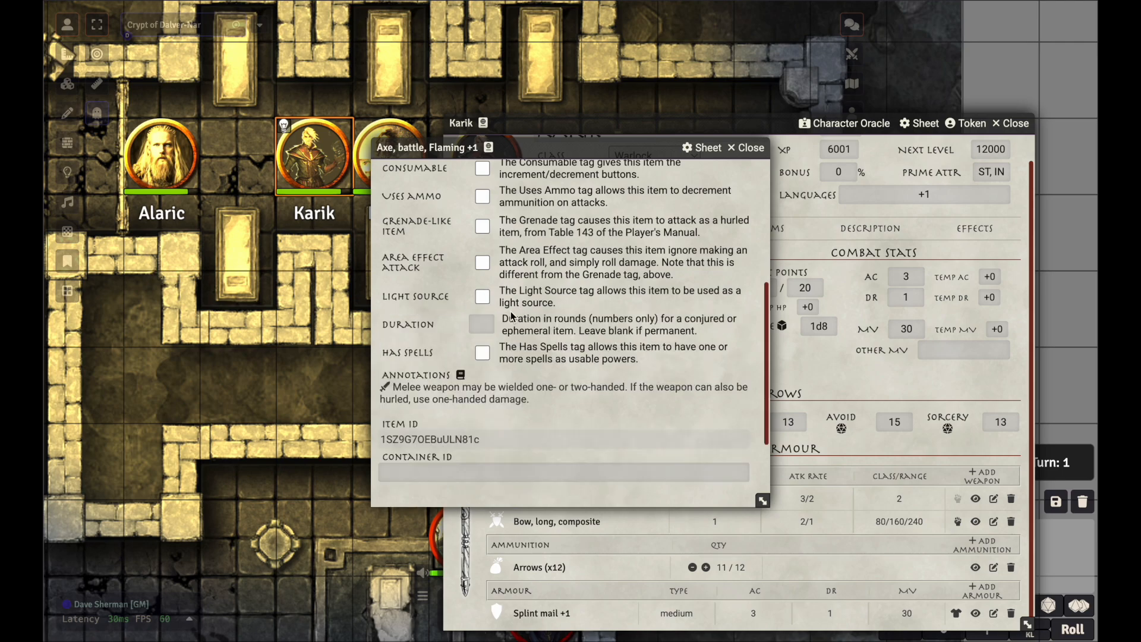
click(484, 297)
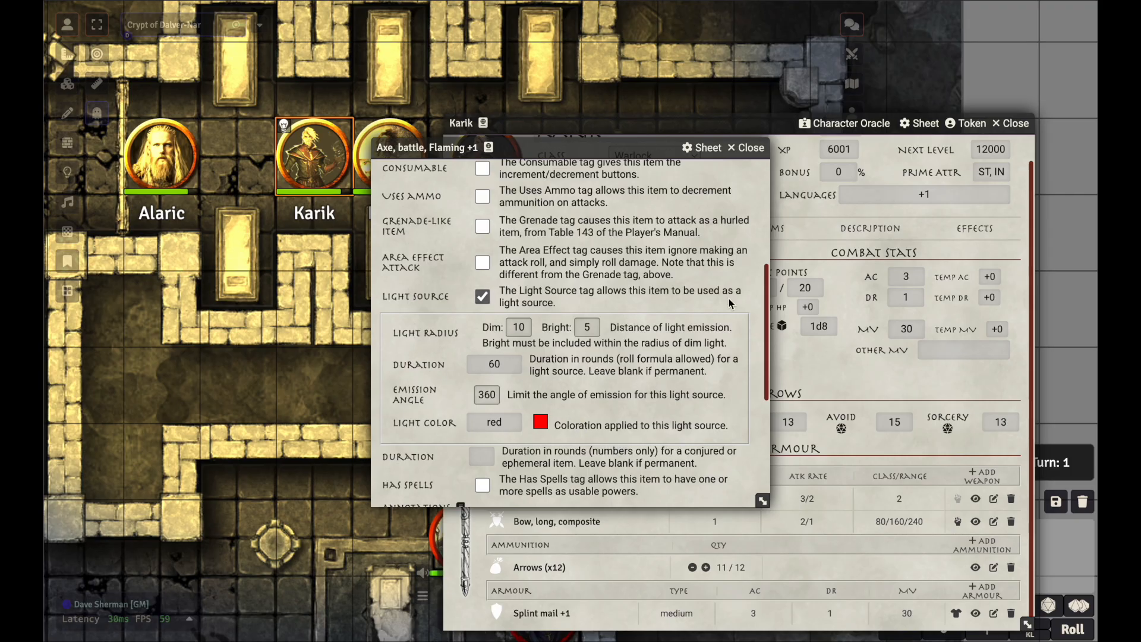
Close the axe item, extinguish Karik's torch and try to light the flaming battle axe.
click(751, 147)
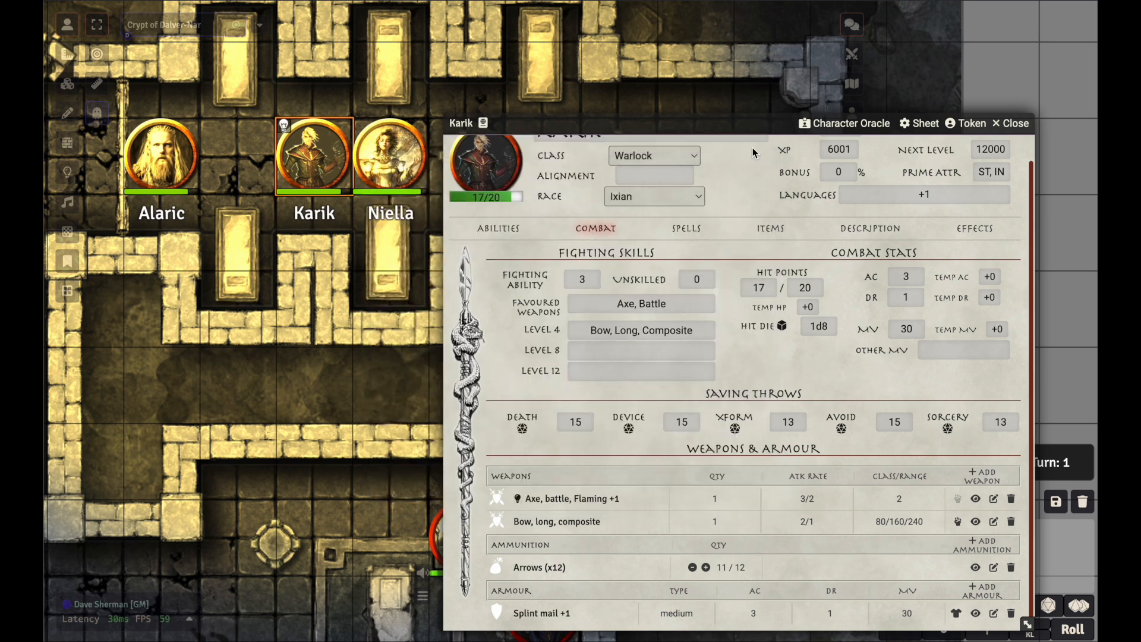
click(518, 498)
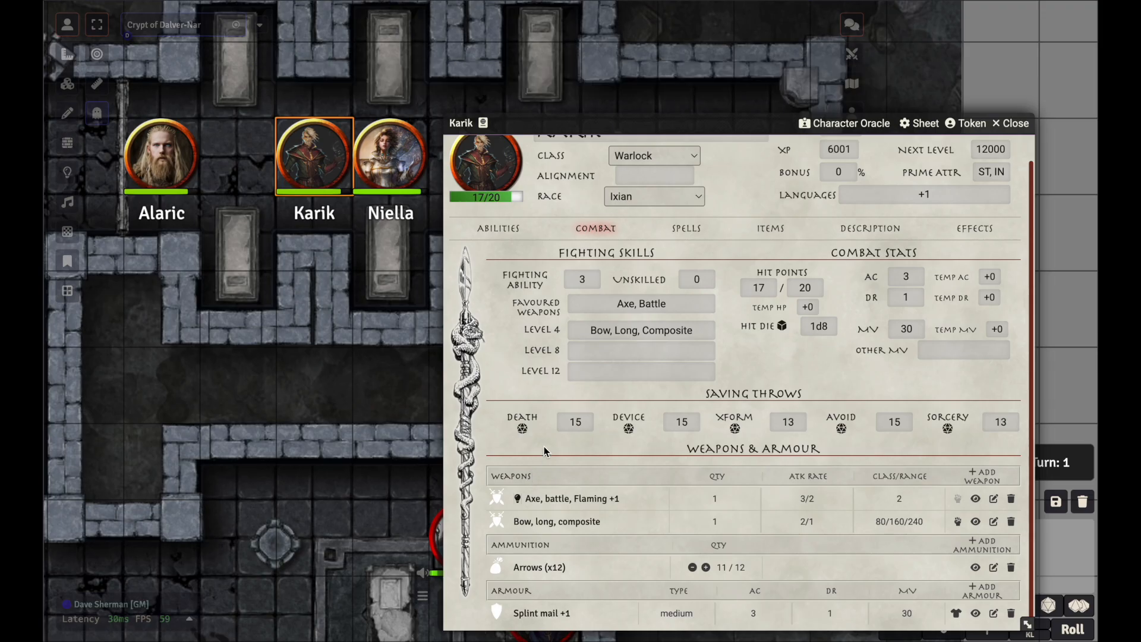
click(516, 498)
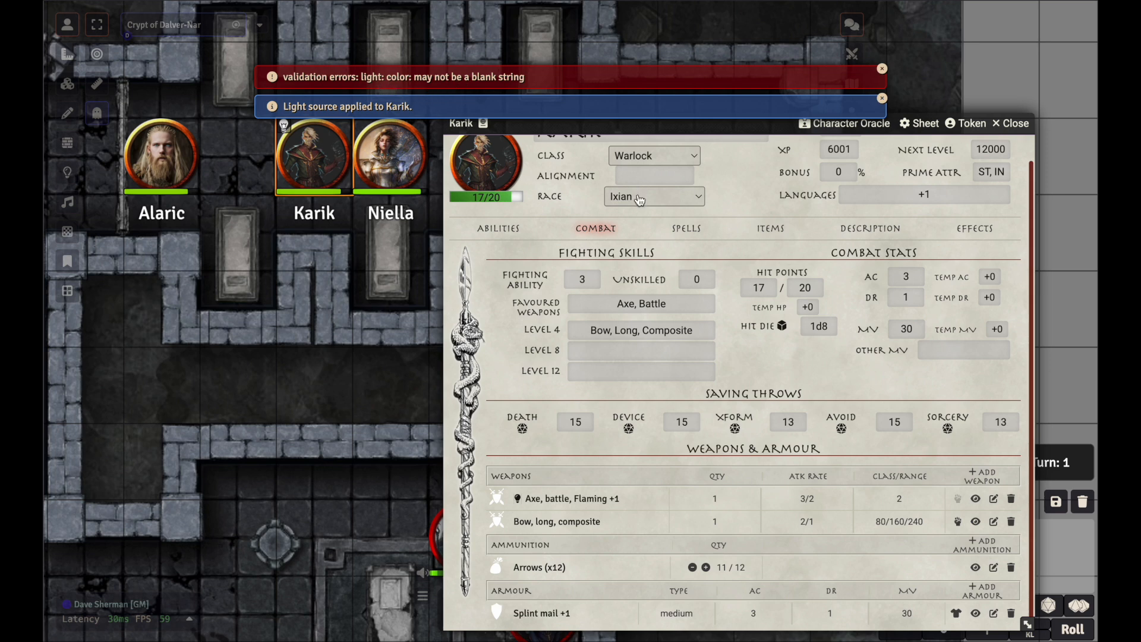
Reopen the flaming battle axe, replace its light color with #ff0000 and close the item.
click(994, 498)
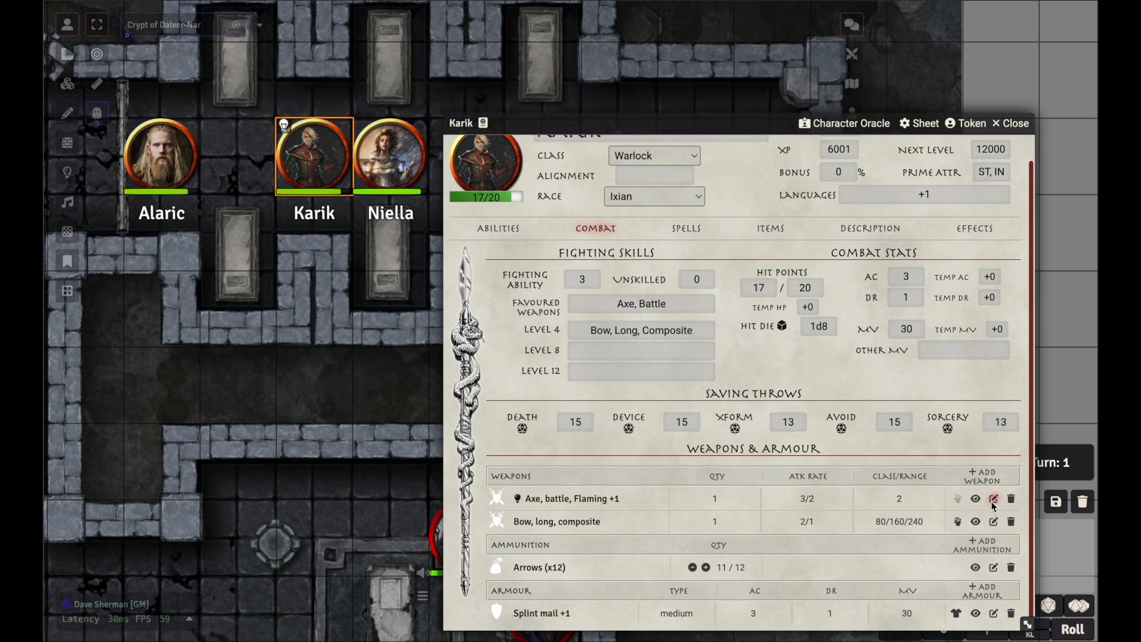
scroll(582, 416, down, 5)
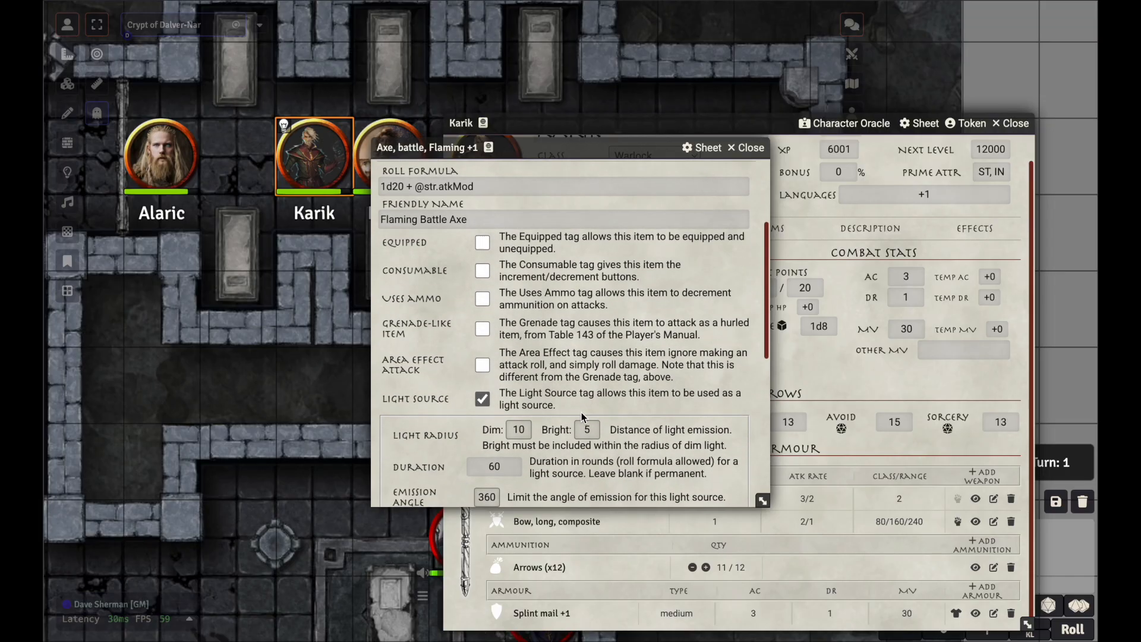
click(511, 395)
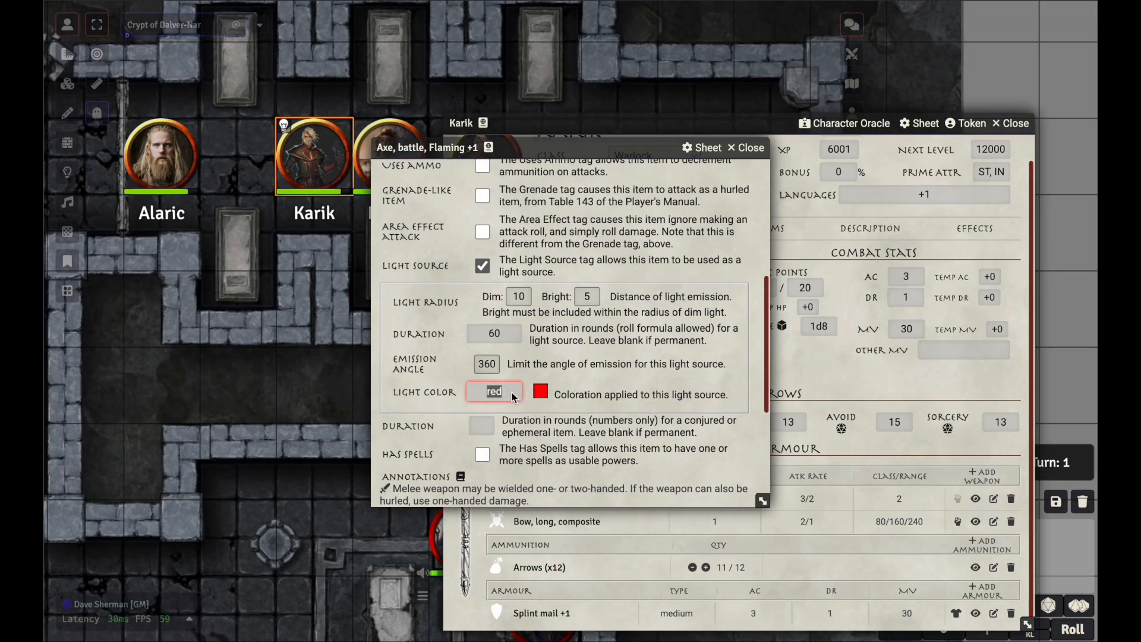
key(BackSpace)
text(#ff0000)
click(752, 147)
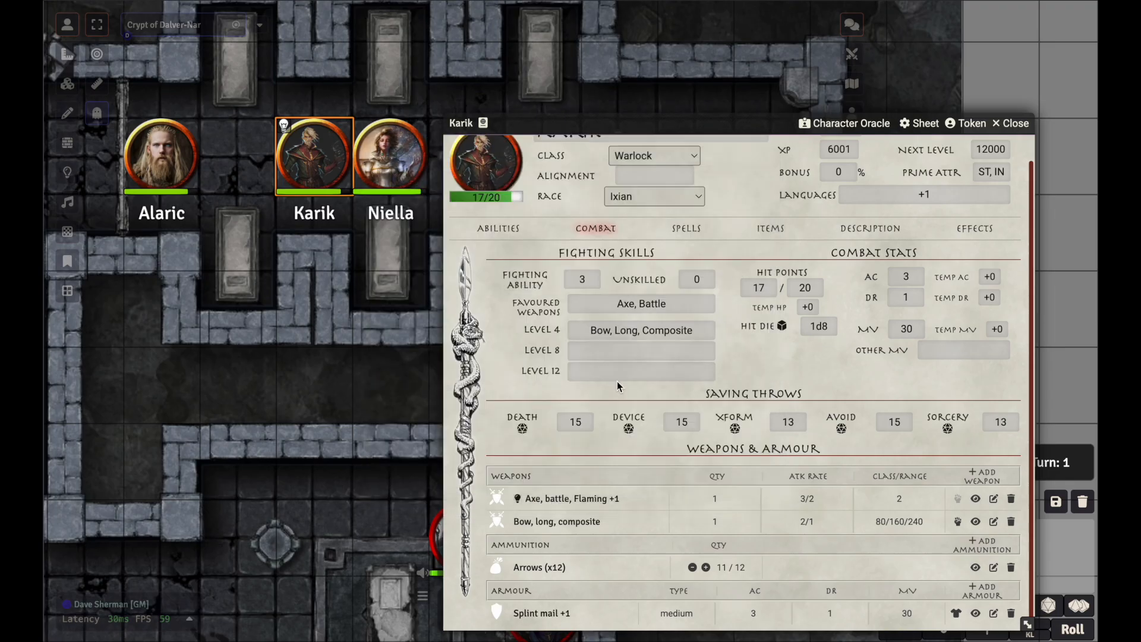
Light the flaming battle axe from Karik's weapons list to test the #ff0000 color.
click(517, 498)
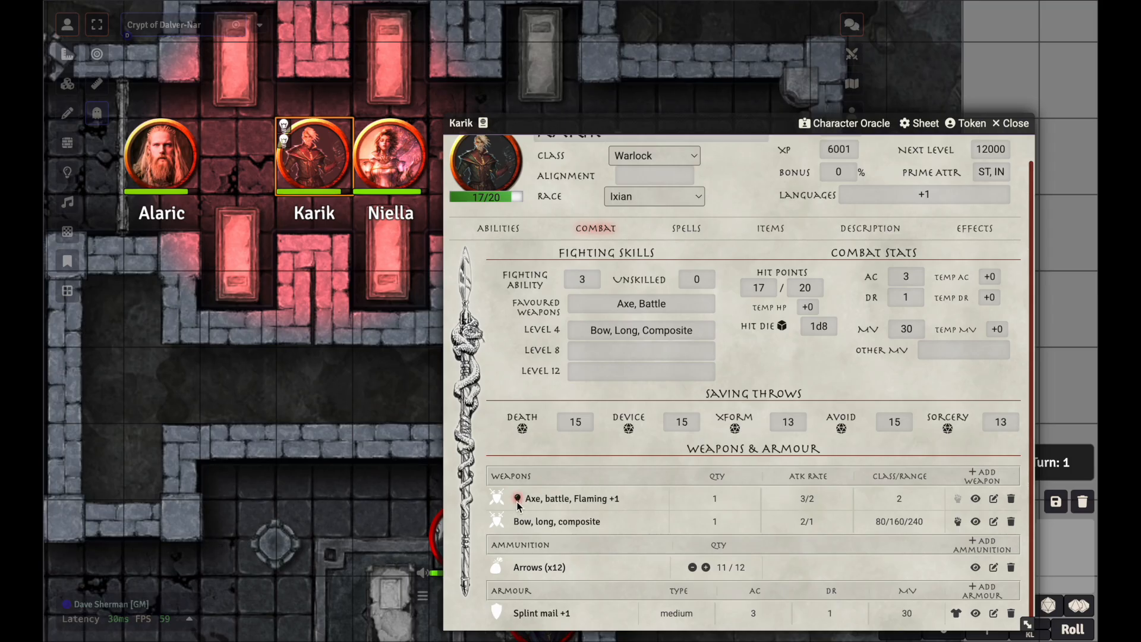
click(517, 500)
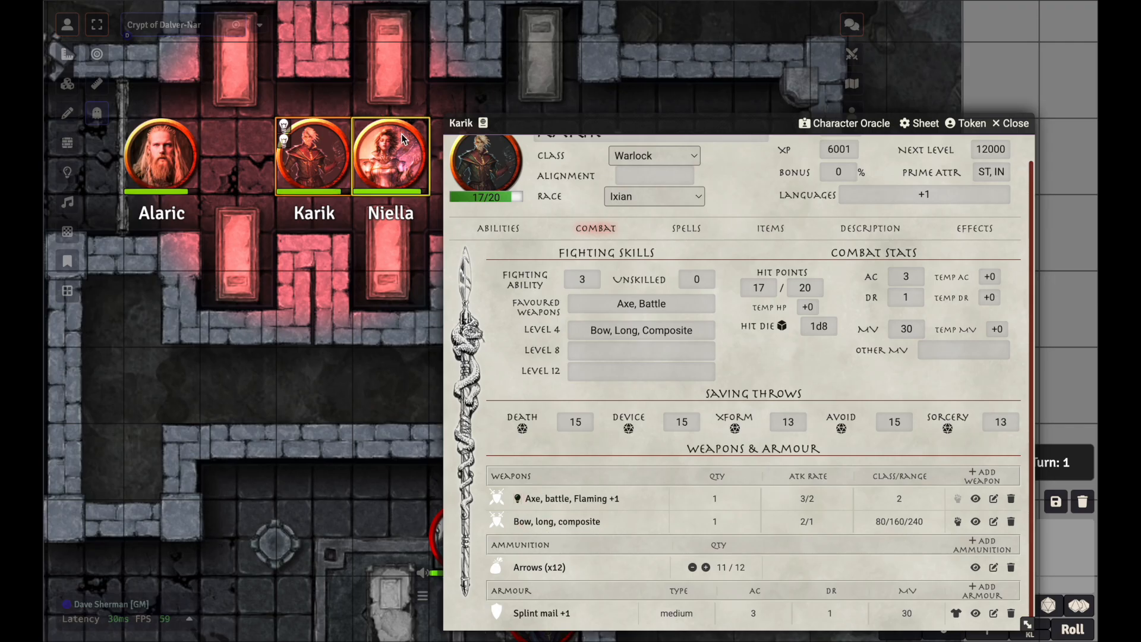
Delete both Light Source: Axe, battle, Flaming +1 entries from Karik's temporary effects.
scroll(876, 230, up, 1)
click(977, 254)
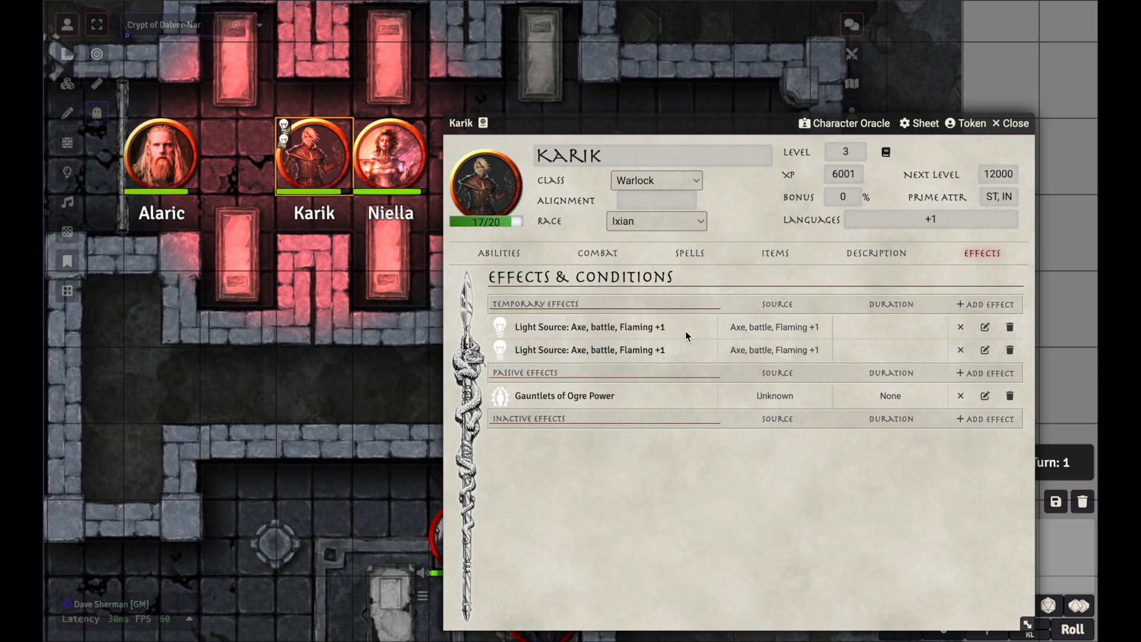
click(1010, 350)
click(1010, 326)
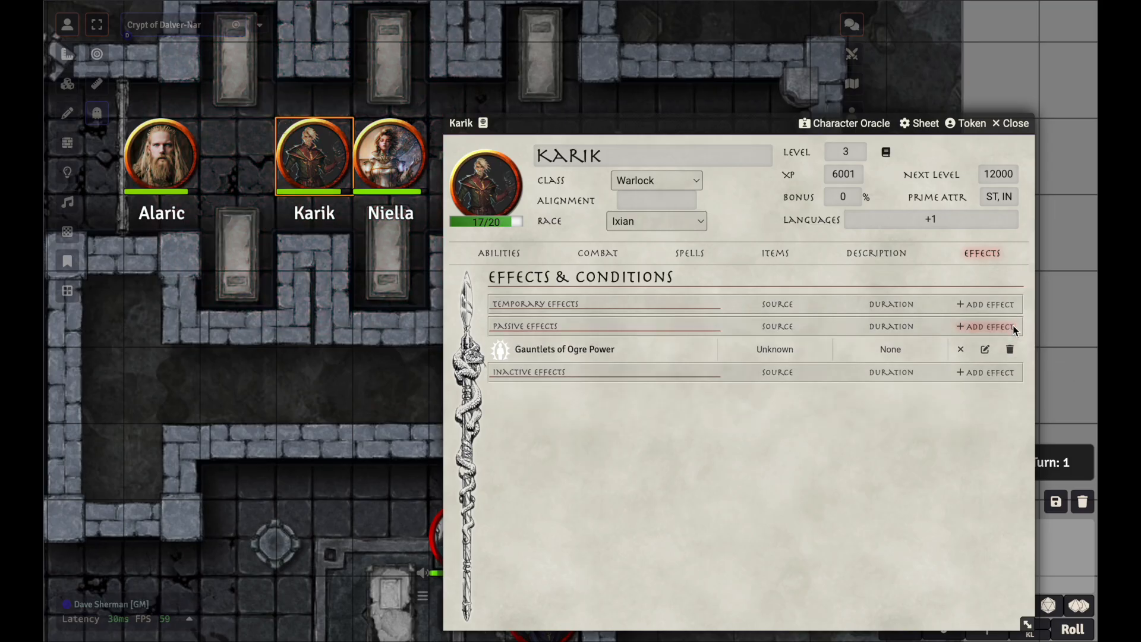
Light the flaming battle axe again from Karik's weapons list.
click(616, 253)
scroll(620, 402, down, 1)
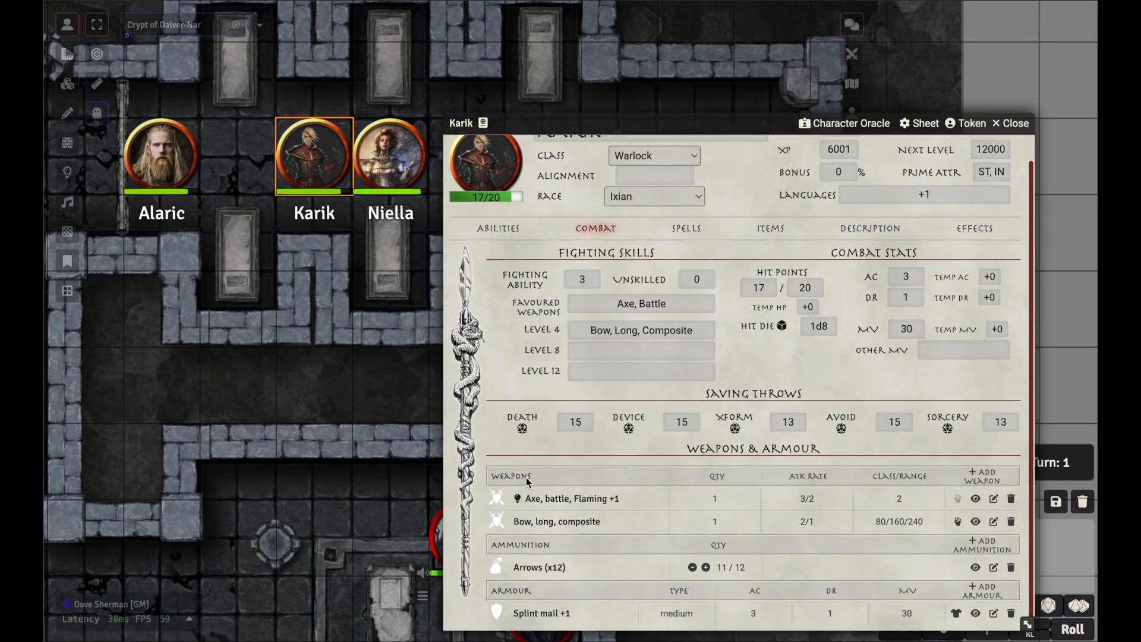
click(517, 498)
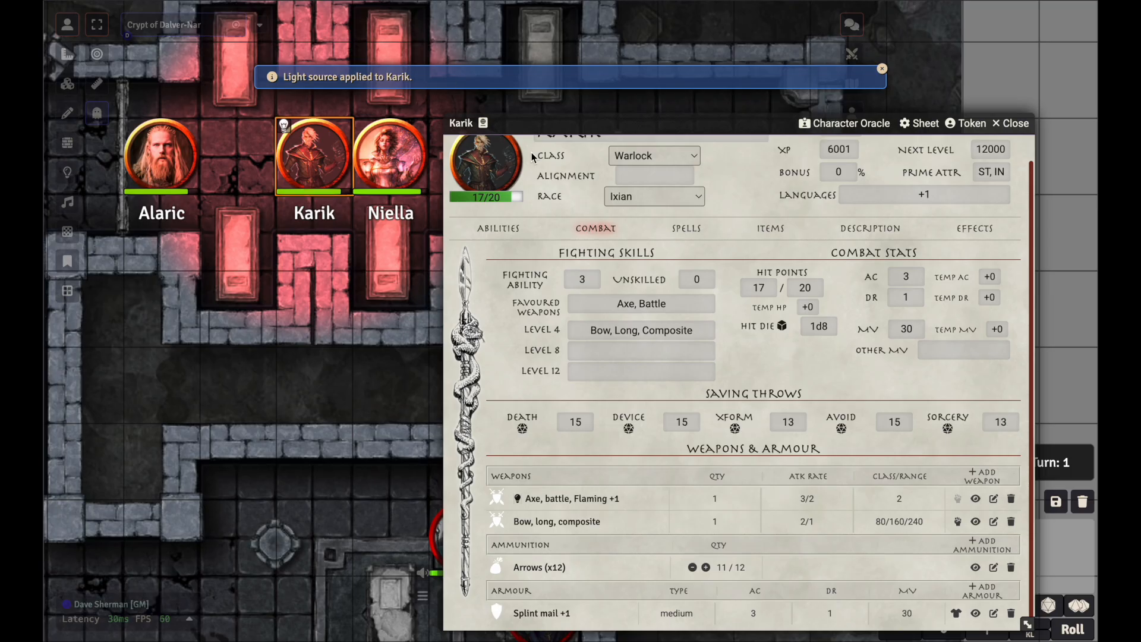
Open the axe's light source effect on Karik, review its details and duration, and close it.
click(974, 231)
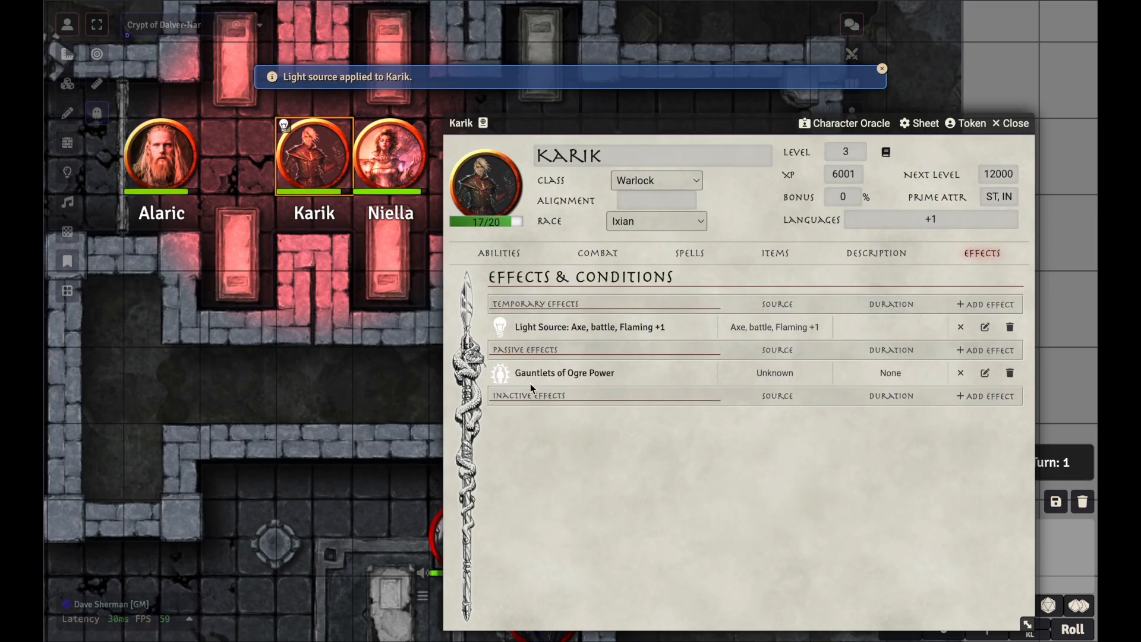
click(984, 328)
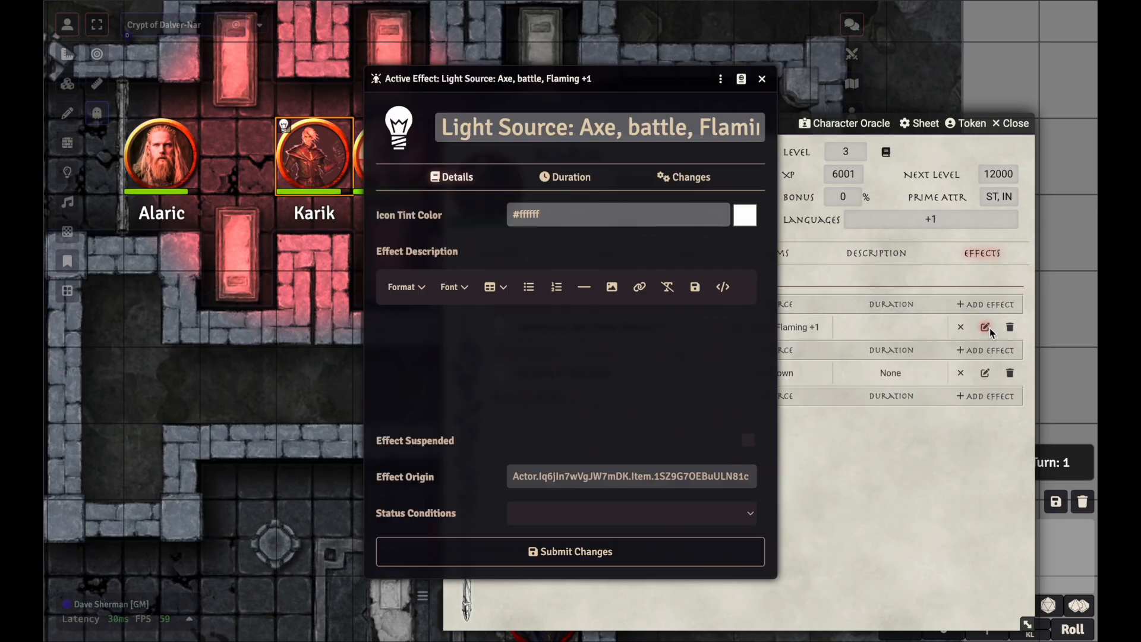
click(558, 180)
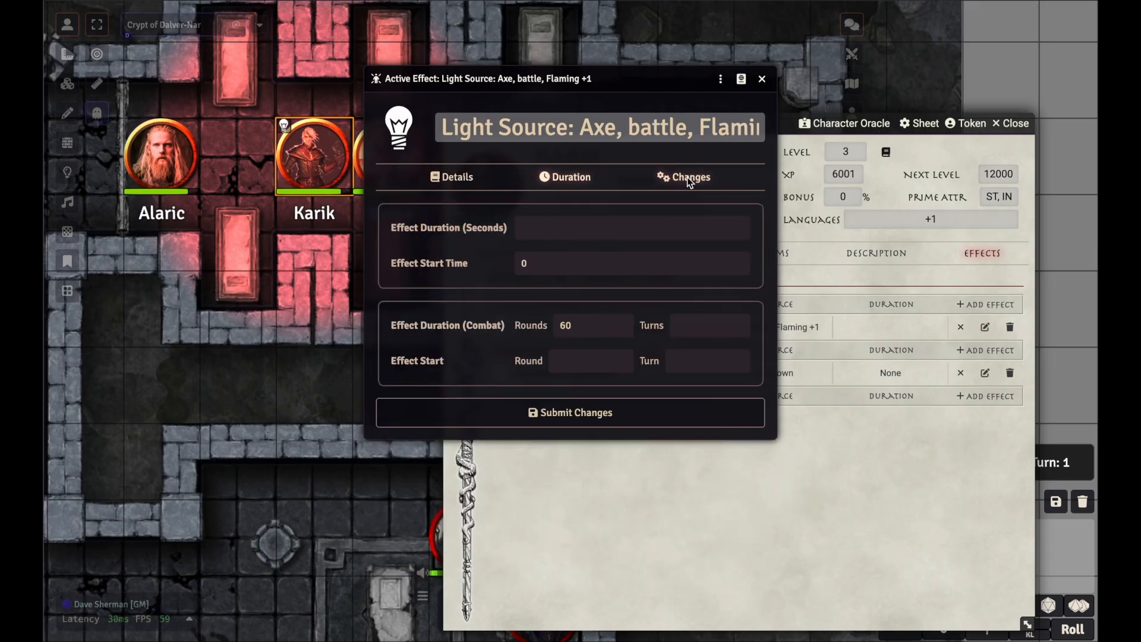
click(762, 79)
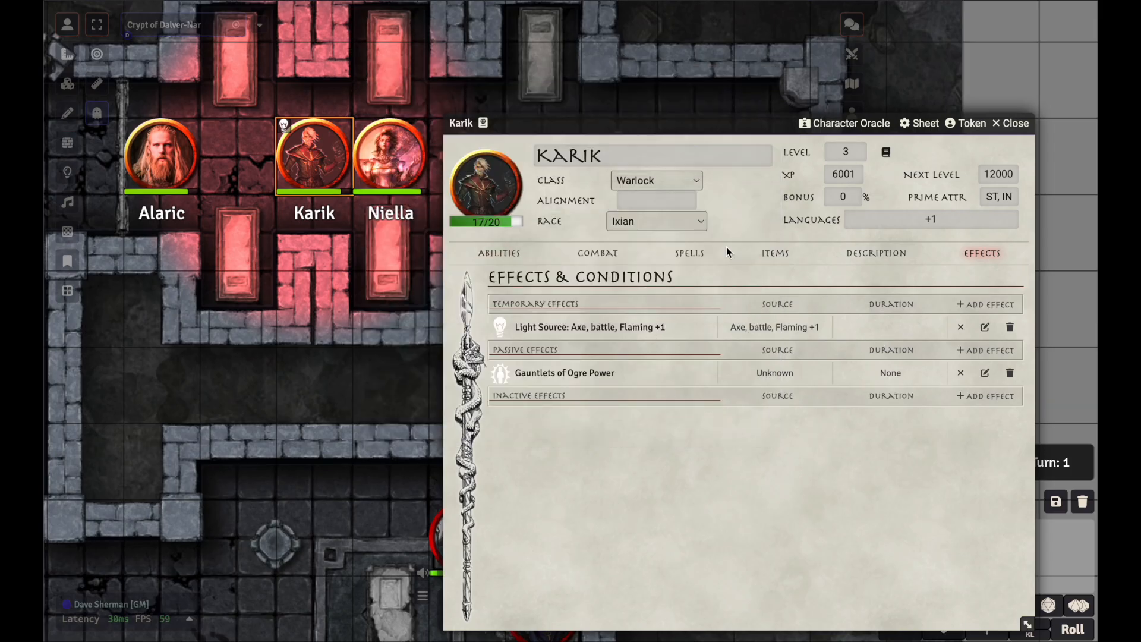
Look through Karik's weapons and equipment lists for light sources and return to his effects list.
click(609, 260)
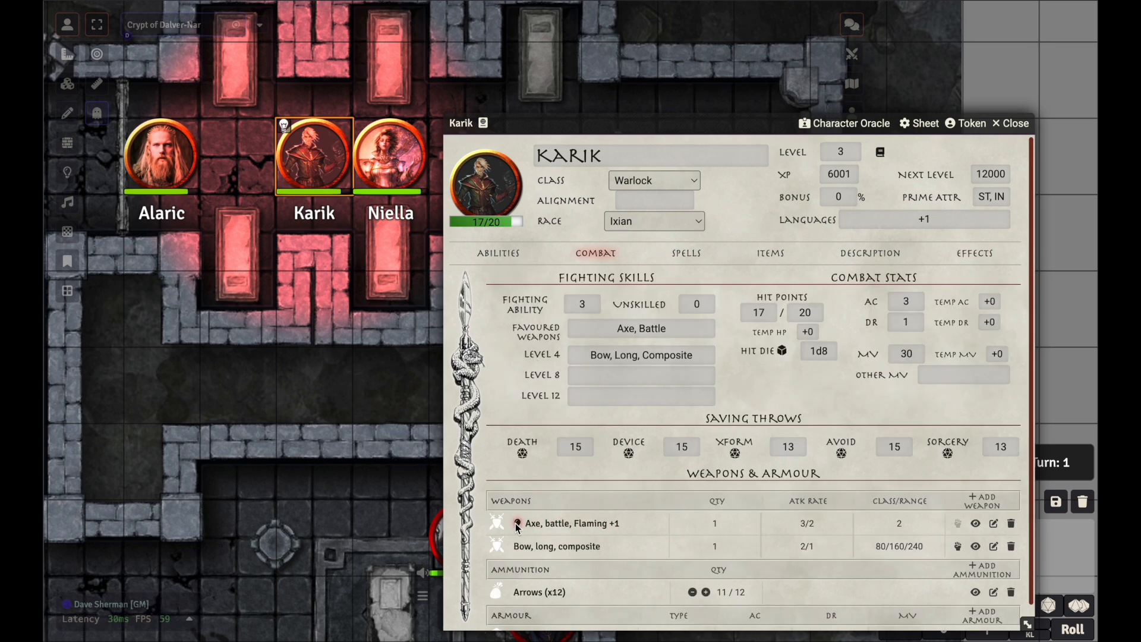
click(769, 252)
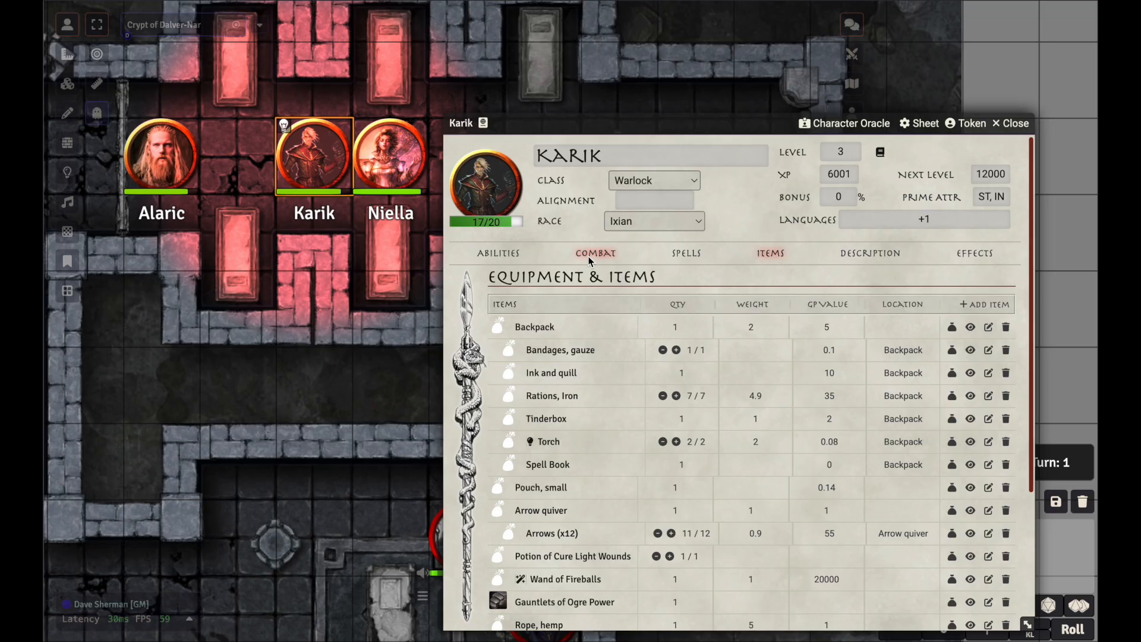
click(959, 249)
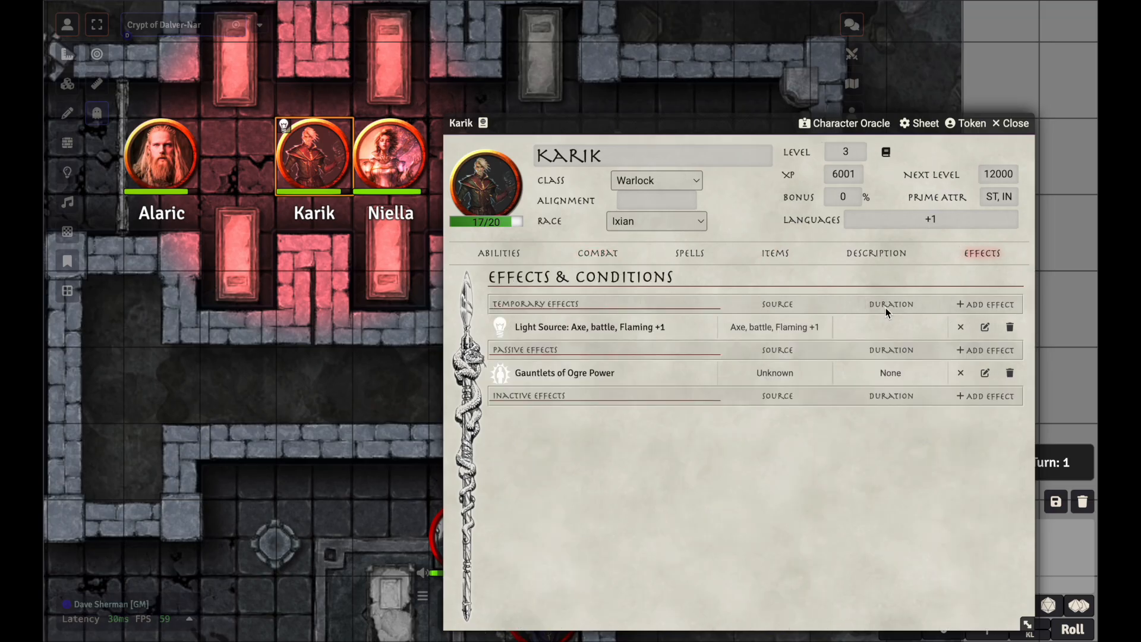
Switch Karik's light source effects off and on, ending with only the torch's light active.
click(960, 327)
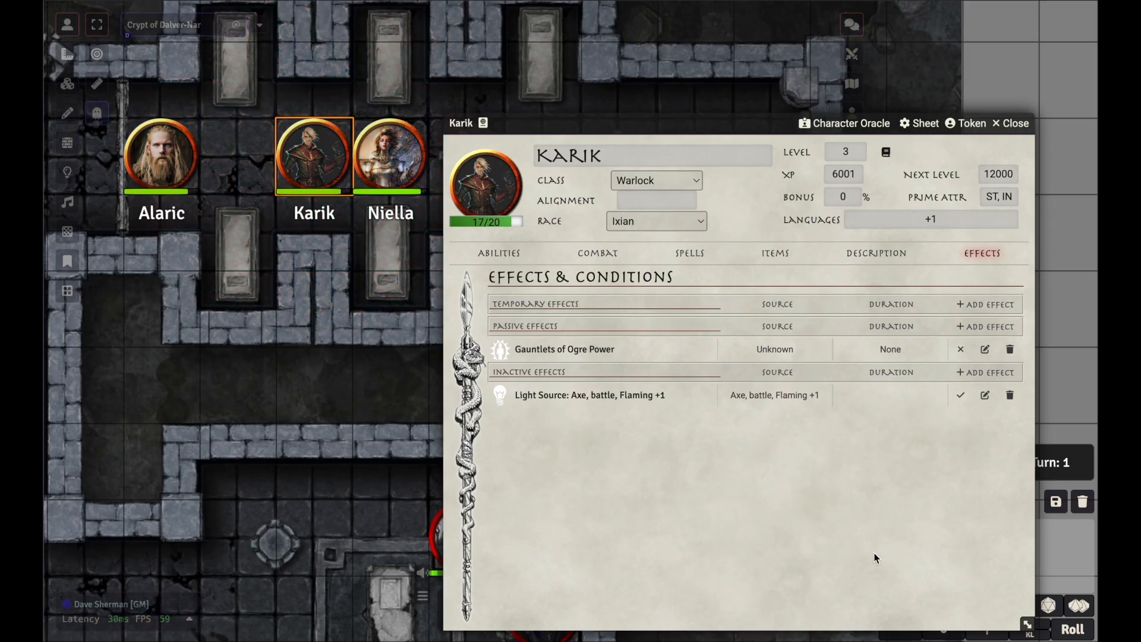
click(960, 394)
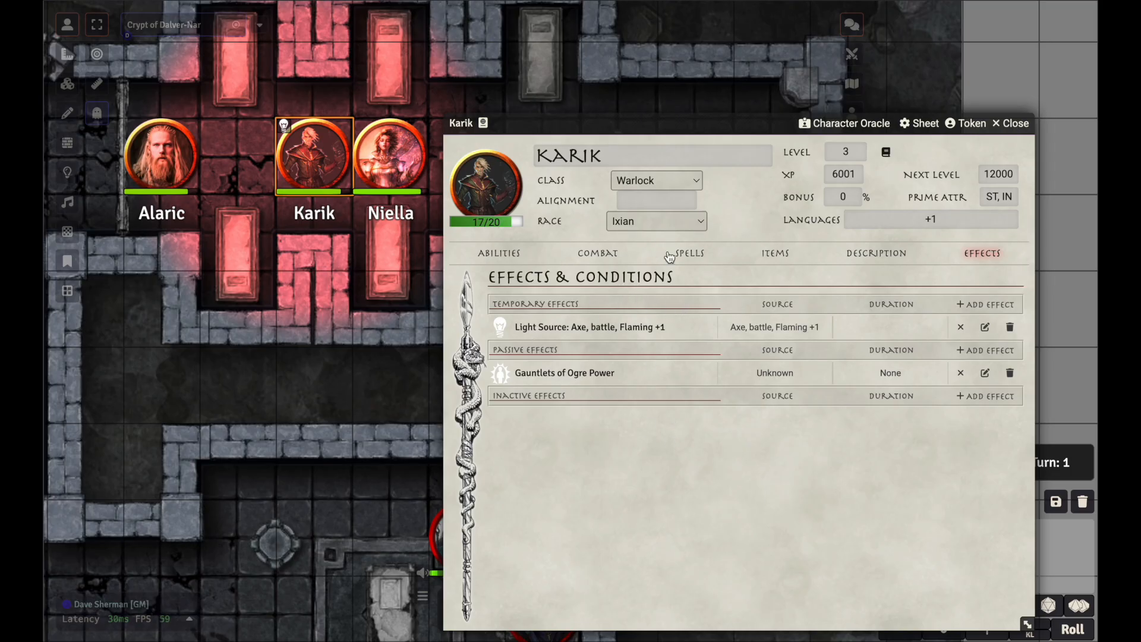
click(960, 328)
click(961, 395)
click(960, 372)
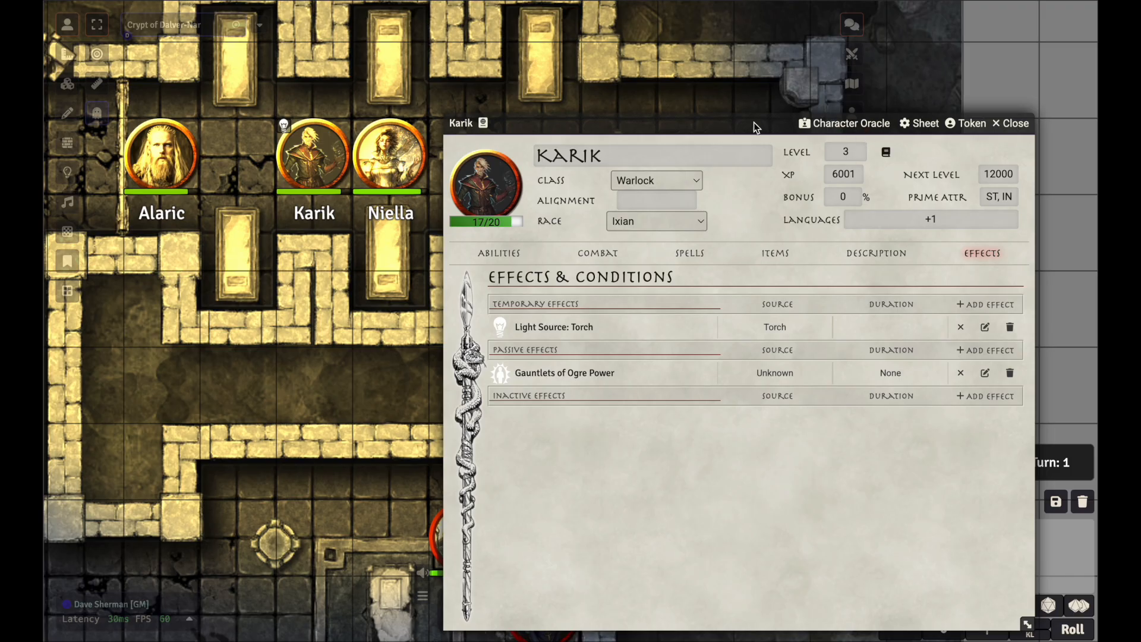
Advance the turn tracker to turn 2 and review the duration of the torch's light source effect on Karik.
click(1028, 126)
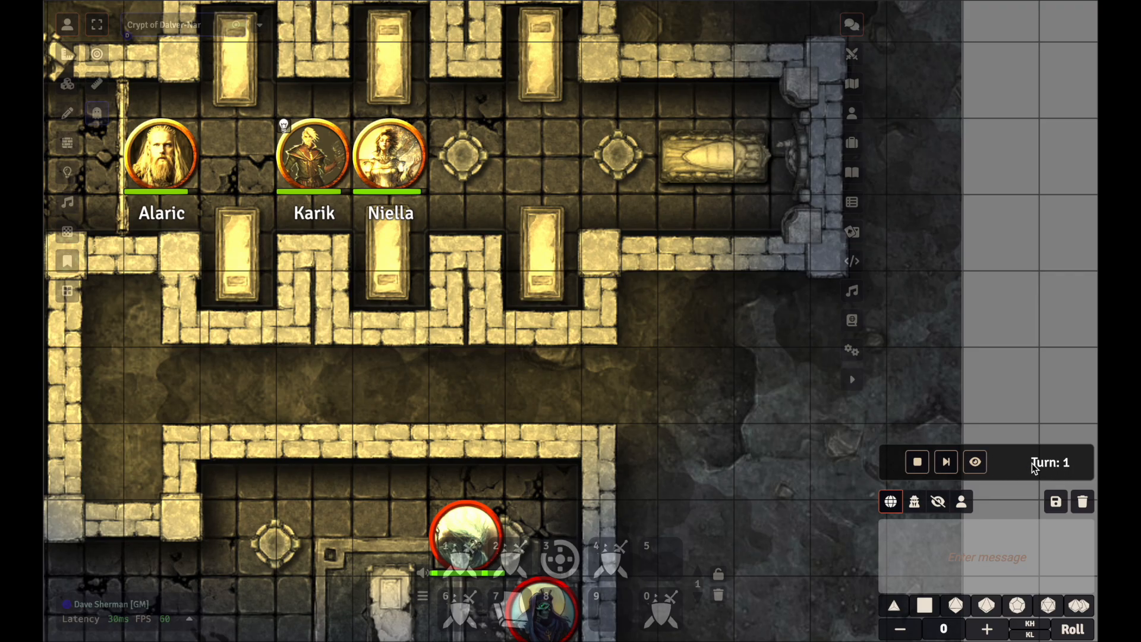
click(946, 462)
double_click(306, 161)
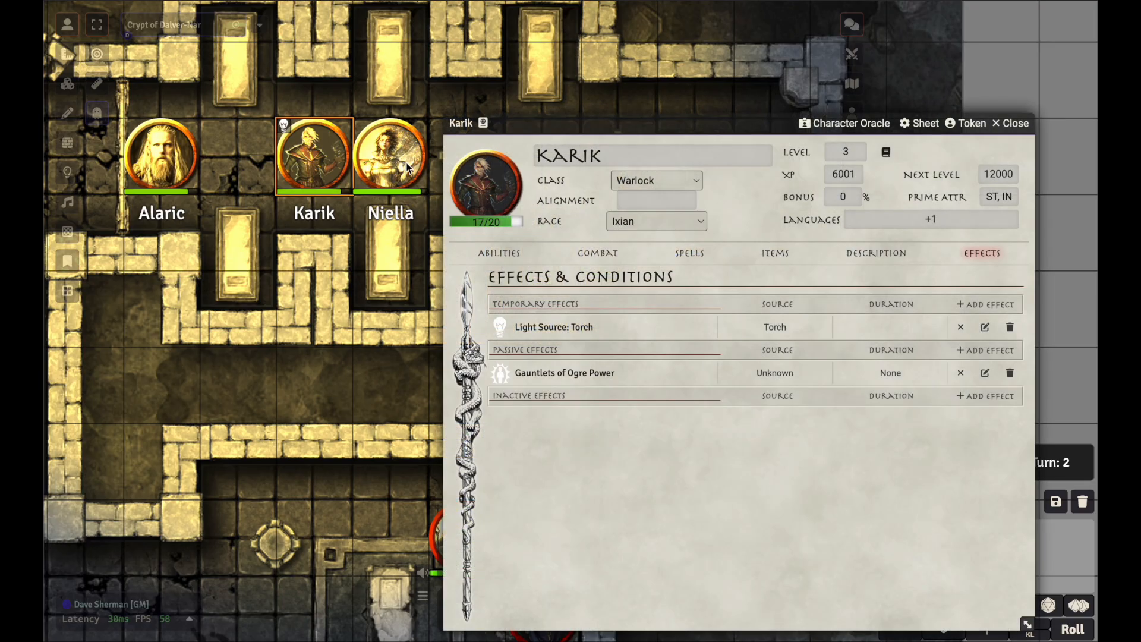
click(984, 328)
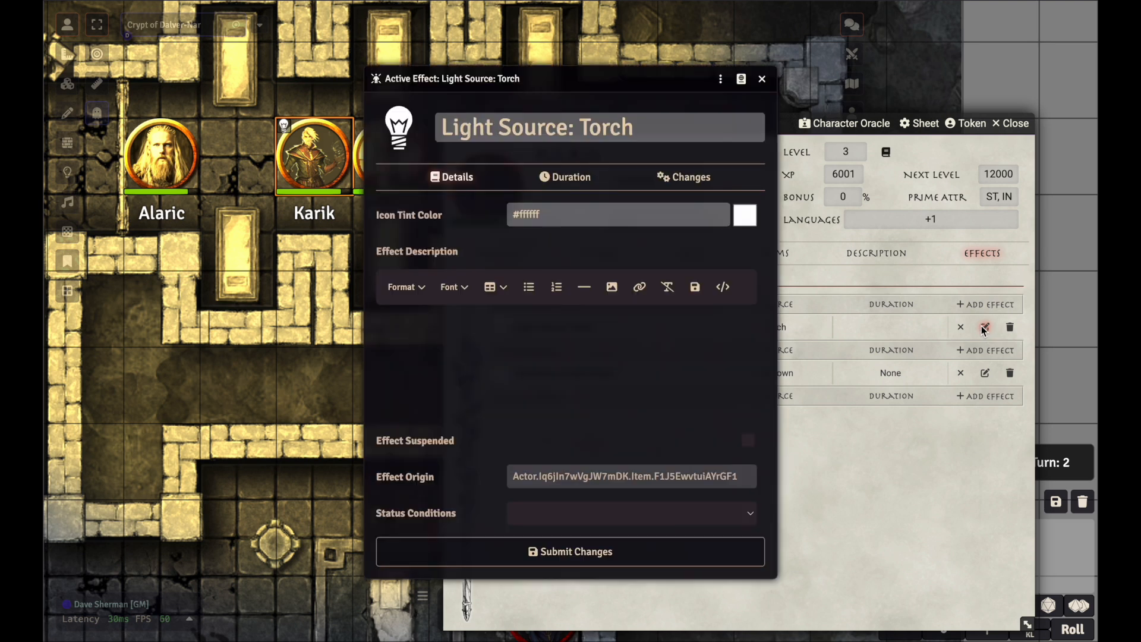
click(573, 178)
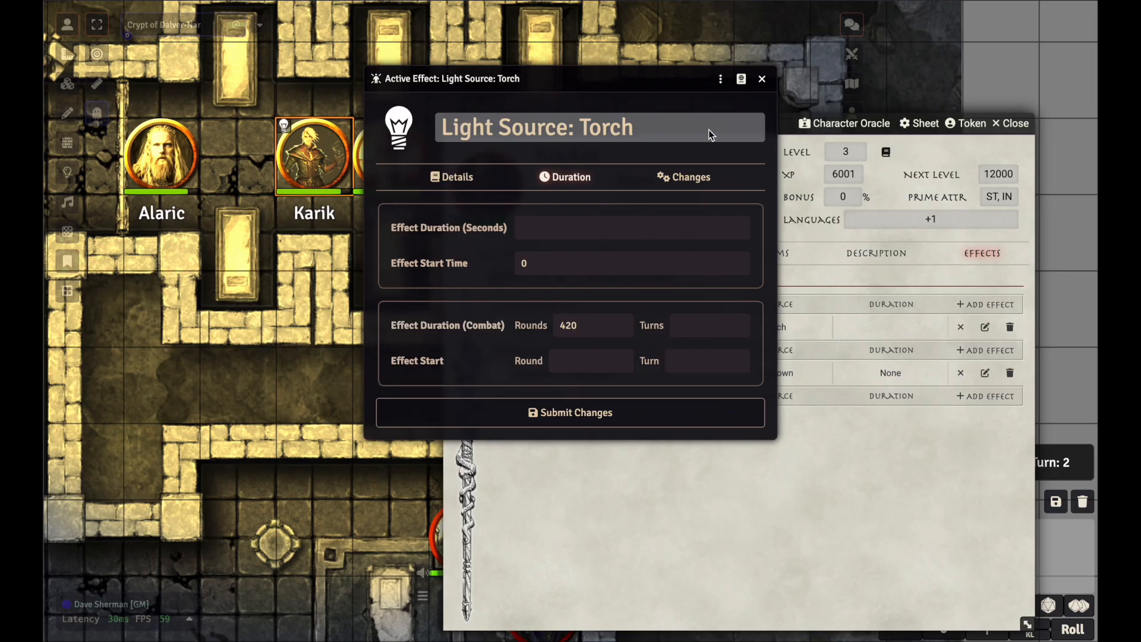
click(762, 79)
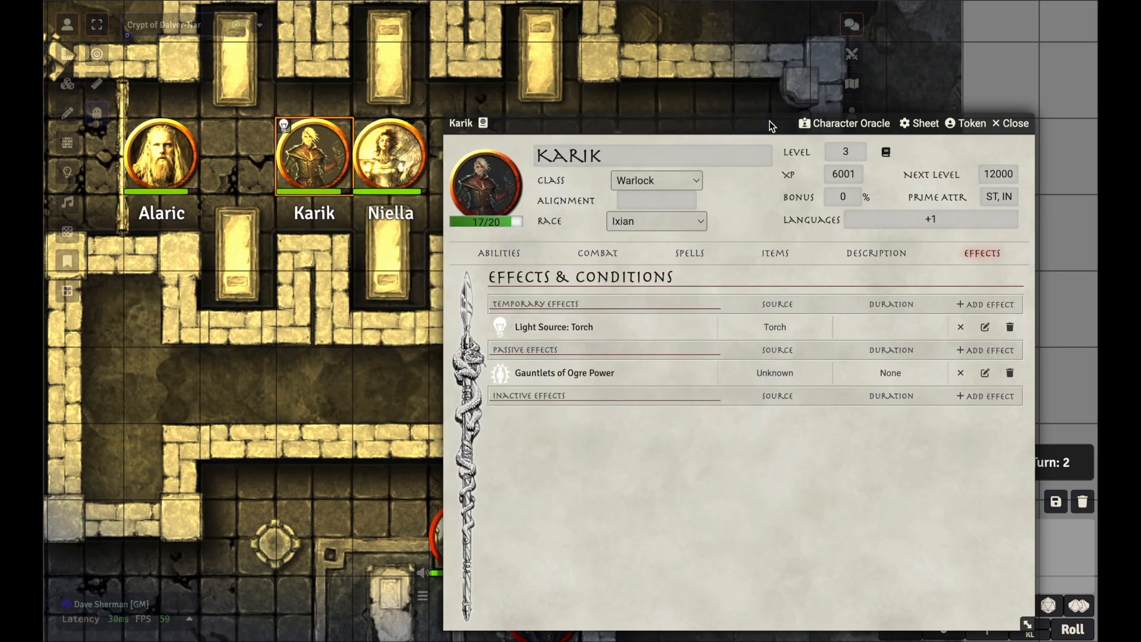
Close Karik's sheet and advance the turn tracker to turn 8.
click(1022, 124)
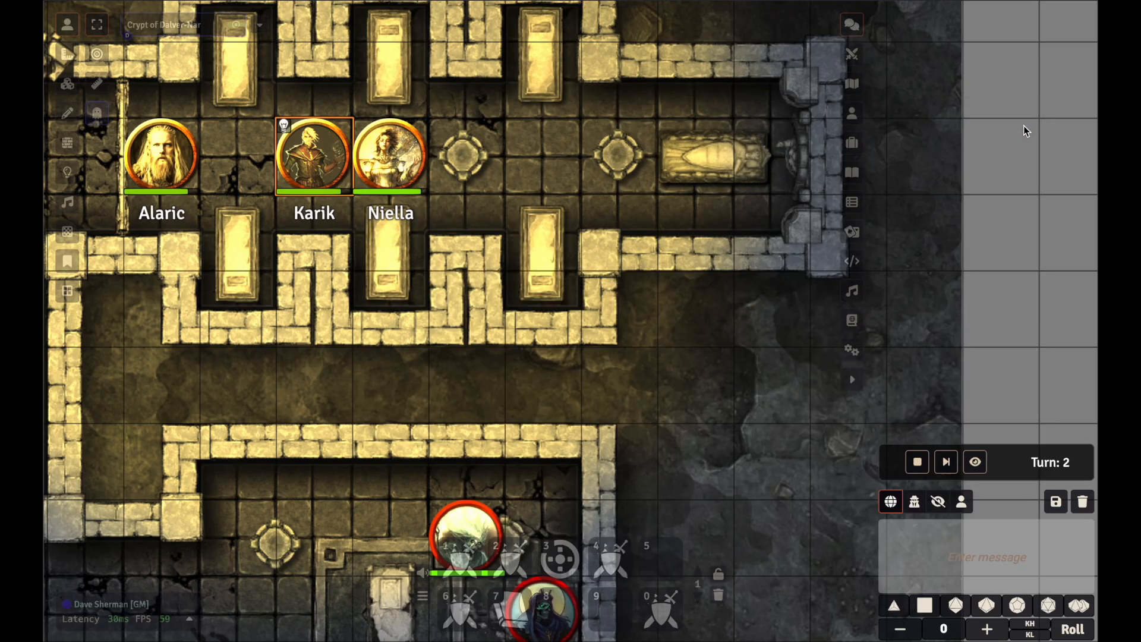
click(946, 462)
click(946, 462)
click(945, 463)
click(945, 463)
click(946, 463)
click(946, 462)
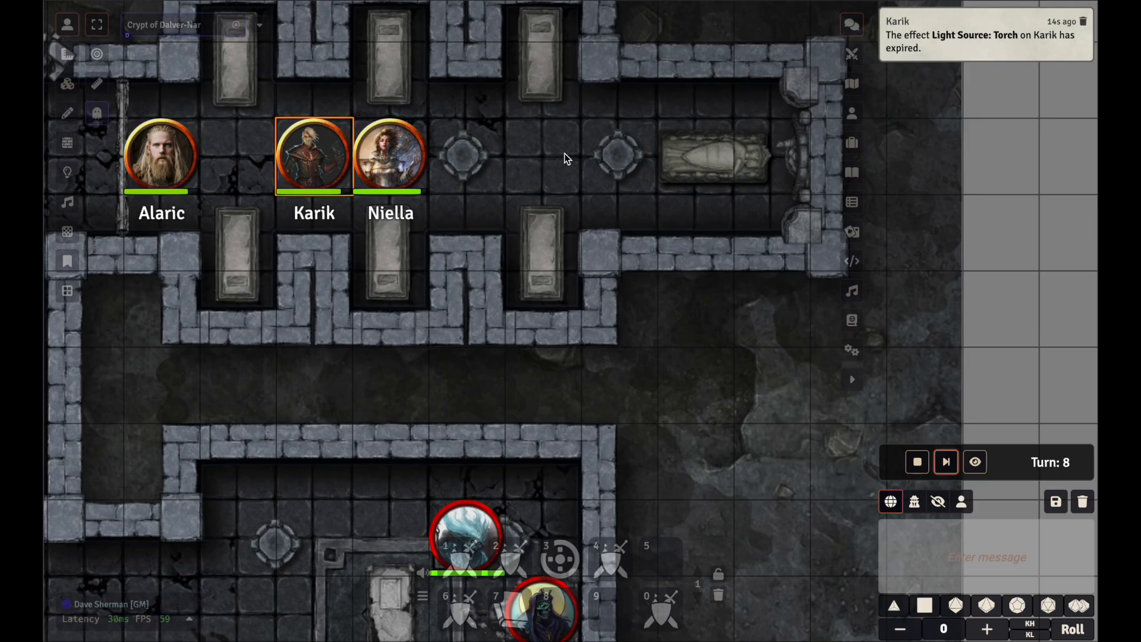
Check Karik's effects list, reduce his torch quantity to 1, and close his sheet.
double_click(317, 162)
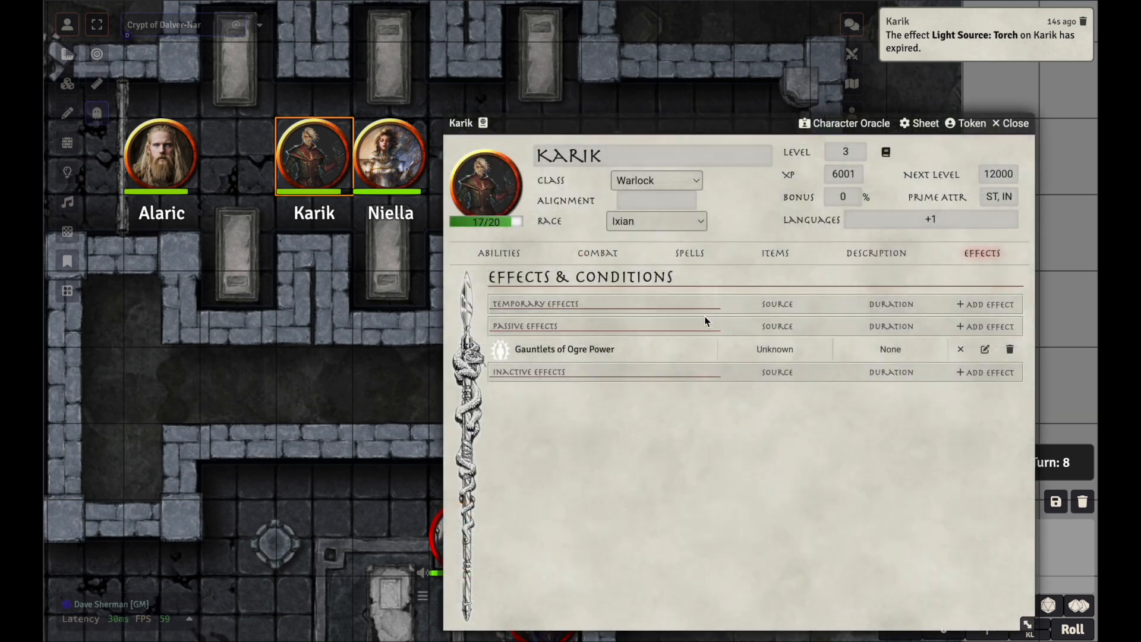
click(776, 256)
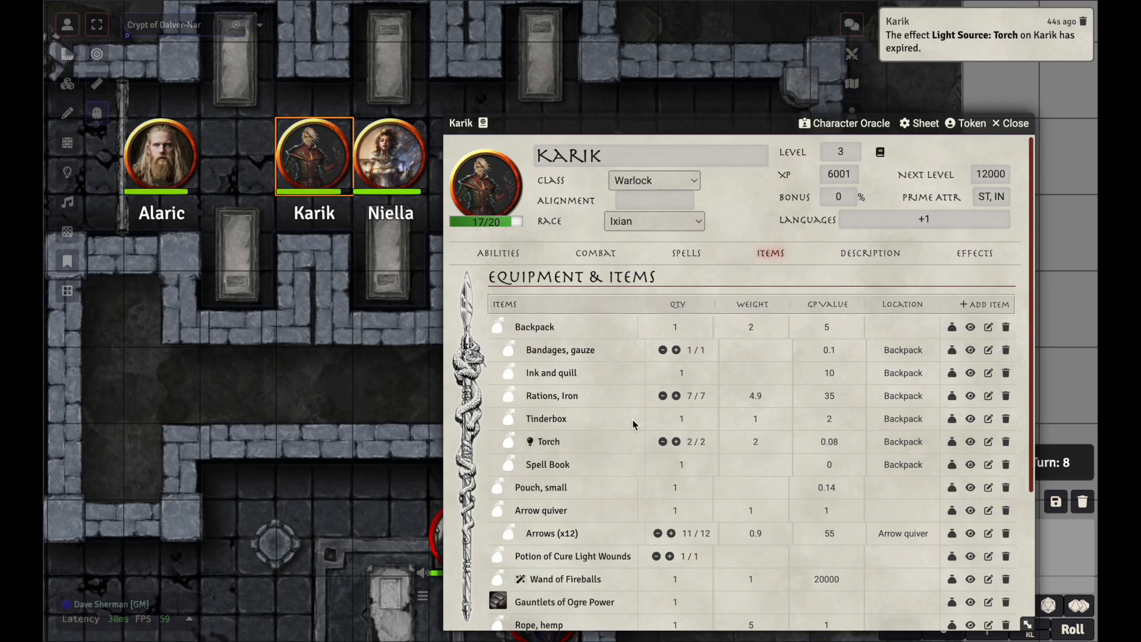
click(662, 442)
drag(729, 121, 555, 59)
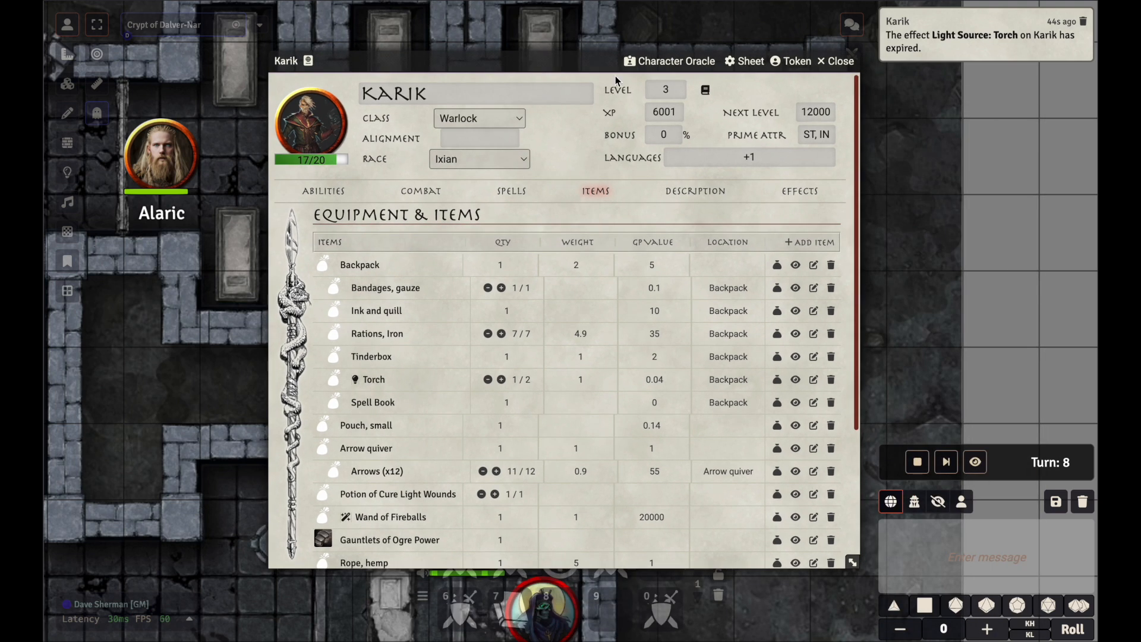
click(837, 61)
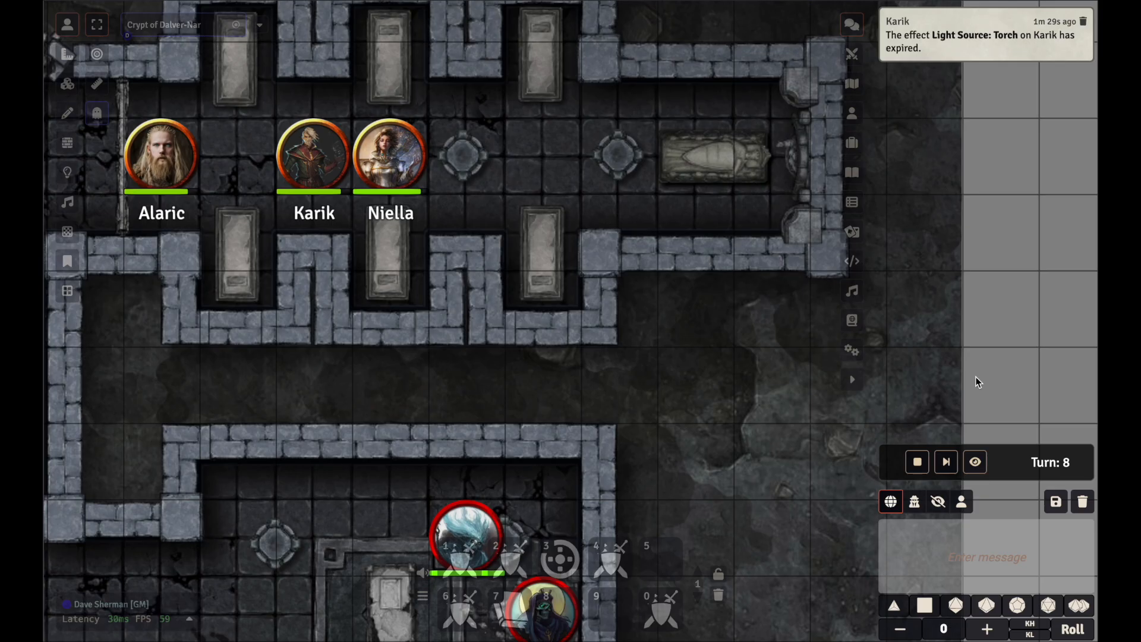
Advance the turn tracker to turn 18.
click(946, 465)
click(946, 466)
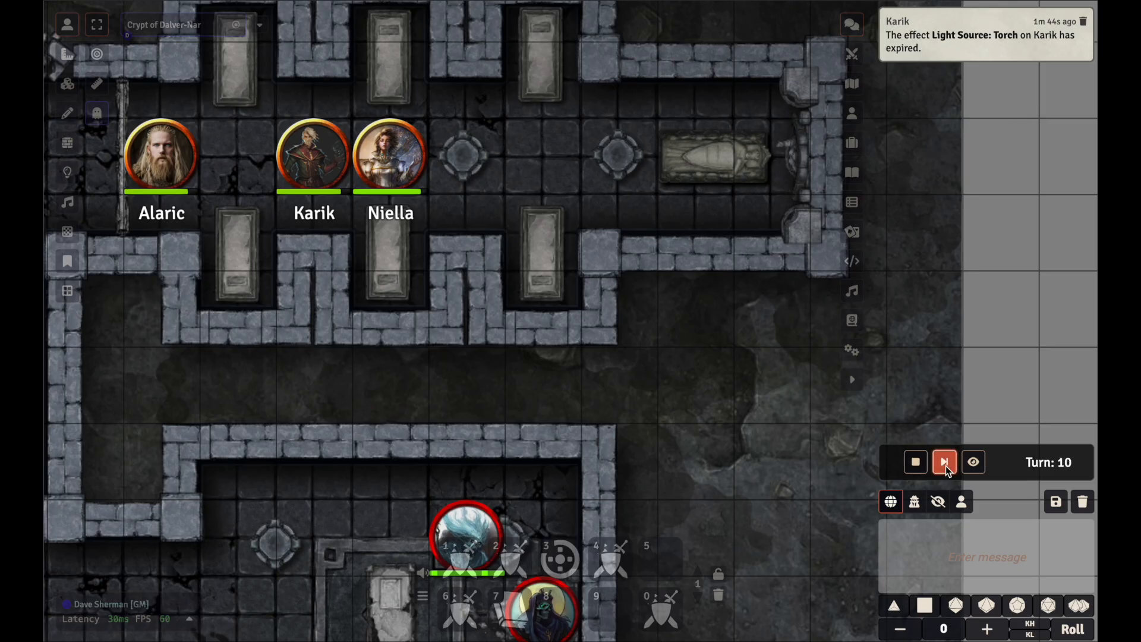
click(946, 466)
click(946, 466)
click(946, 465)
click(946, 466)
click(946, 466)
click(945, 466)
click(946, 466)
click(946, 466)
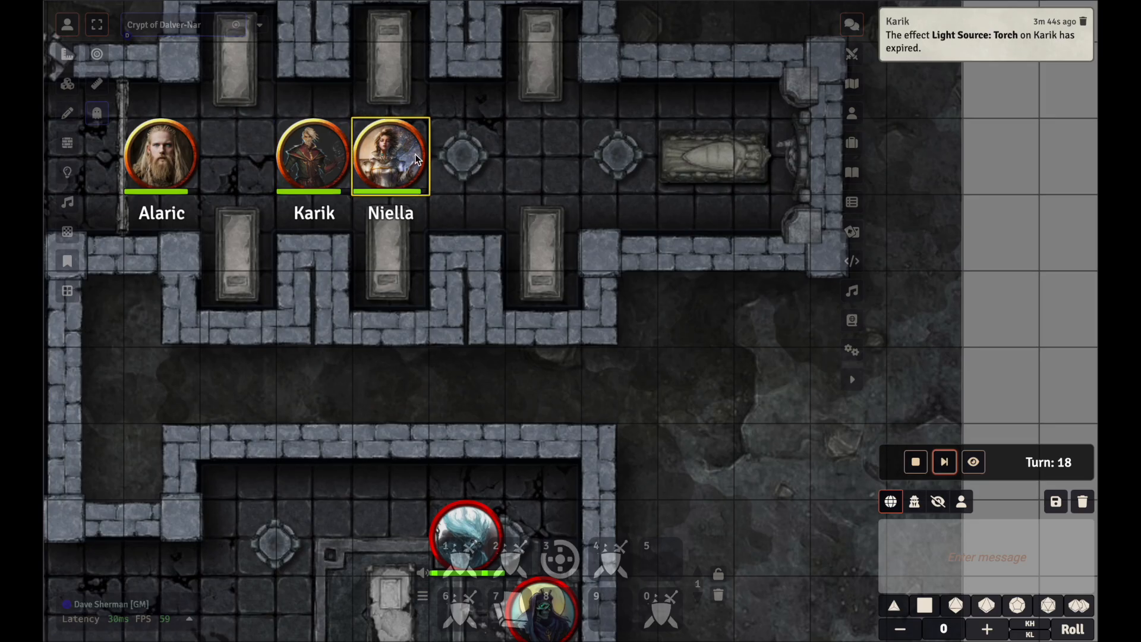
Cast the level 3 Haste spell from Karik's spell list and close his sheet.
double_click(307, 169)
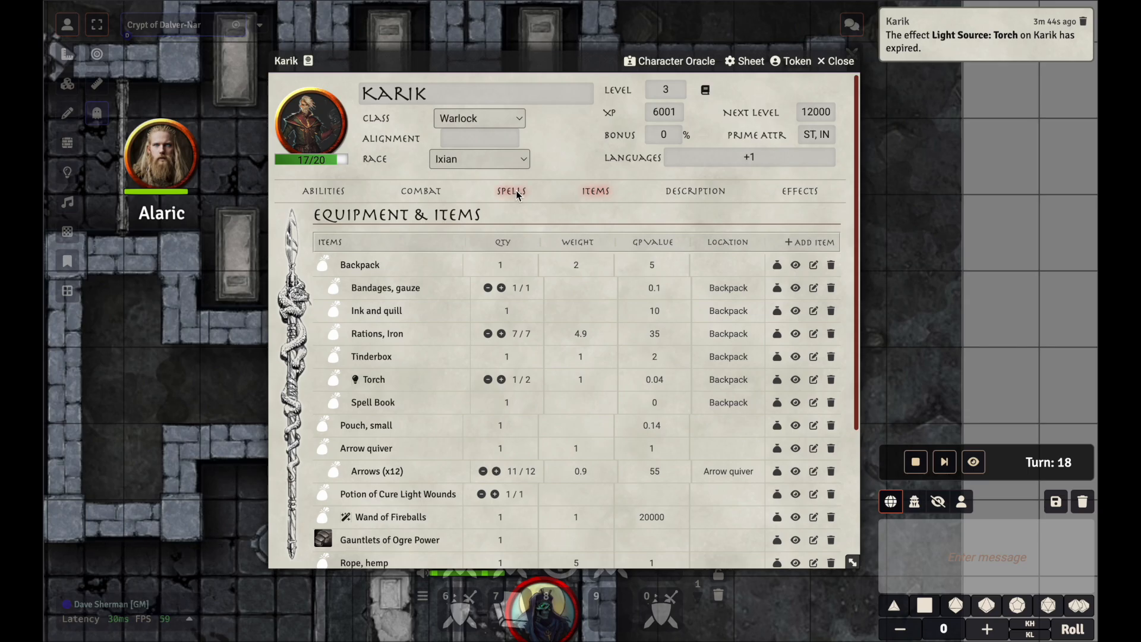
click(512, 192)
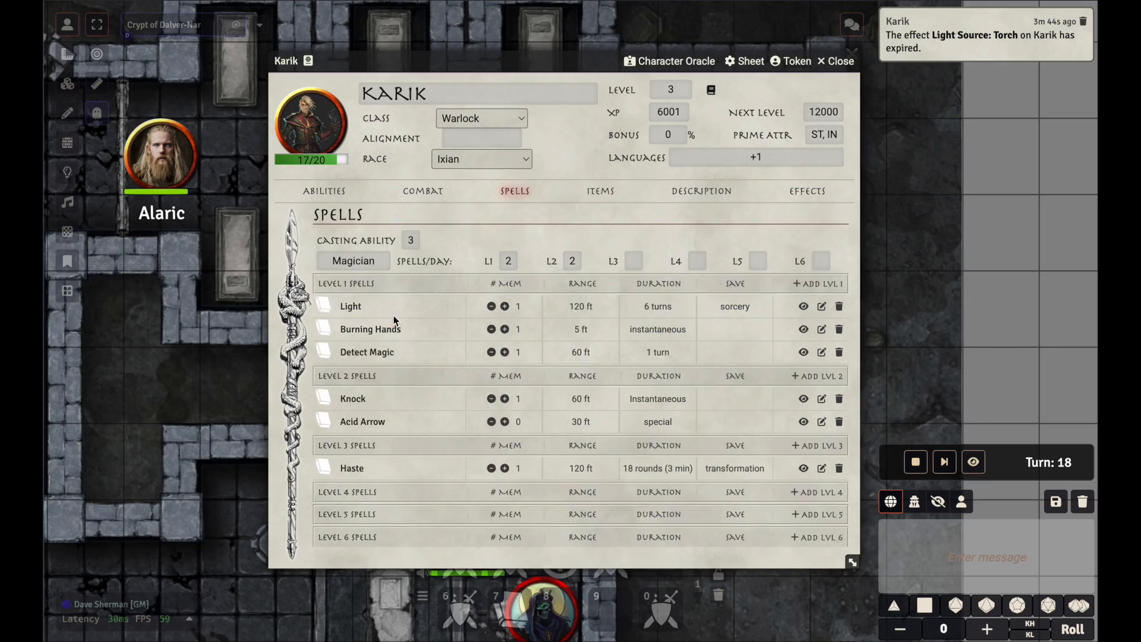
click(324, 469)
click(502, 383)
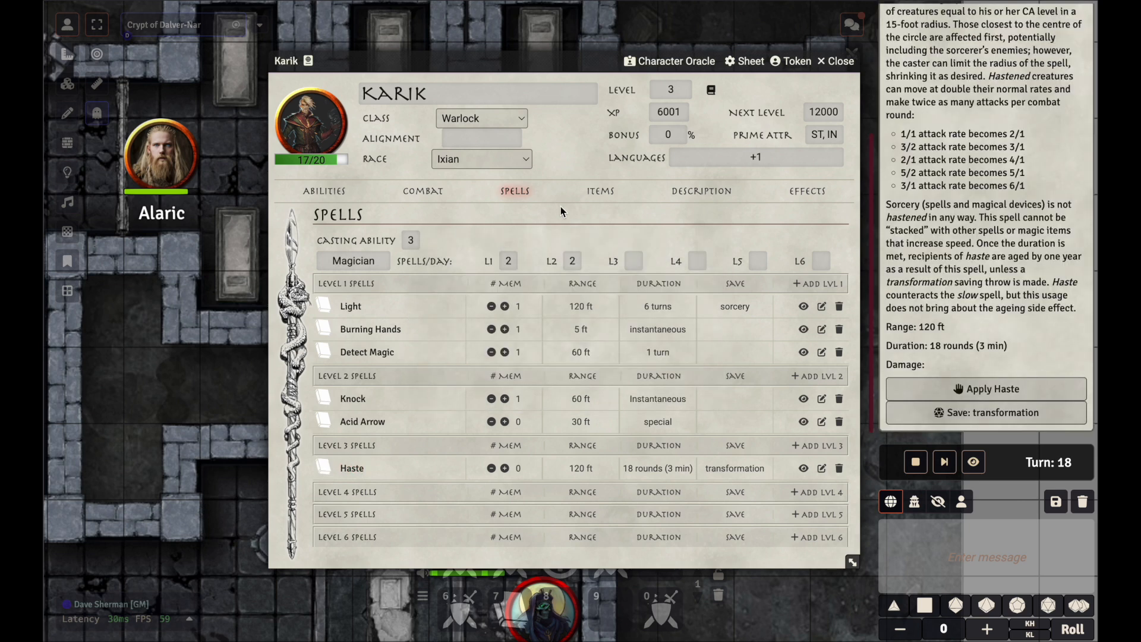
click(839, 61)
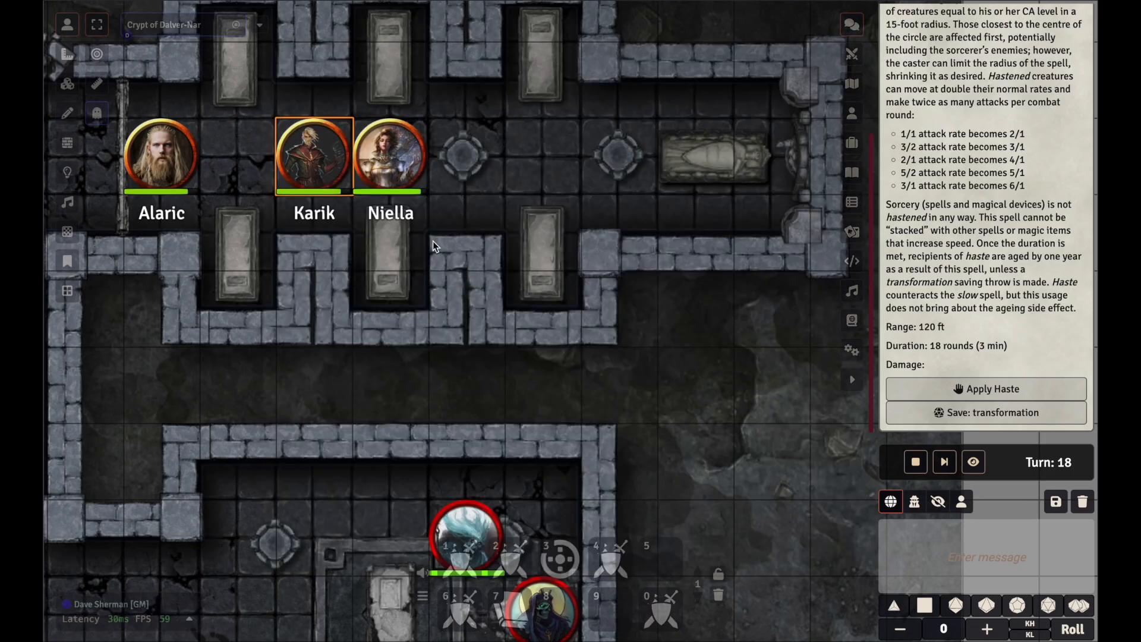
Apply Haste to Alaric from the spell's chat card and review its description.
click(175, 195)
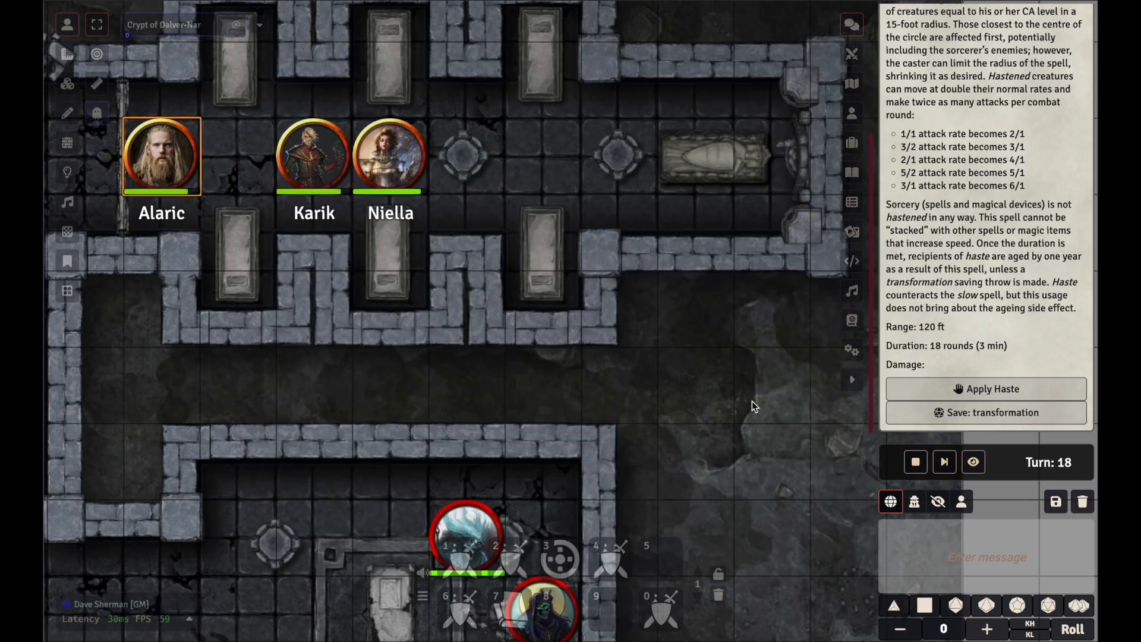
click(955, 389)
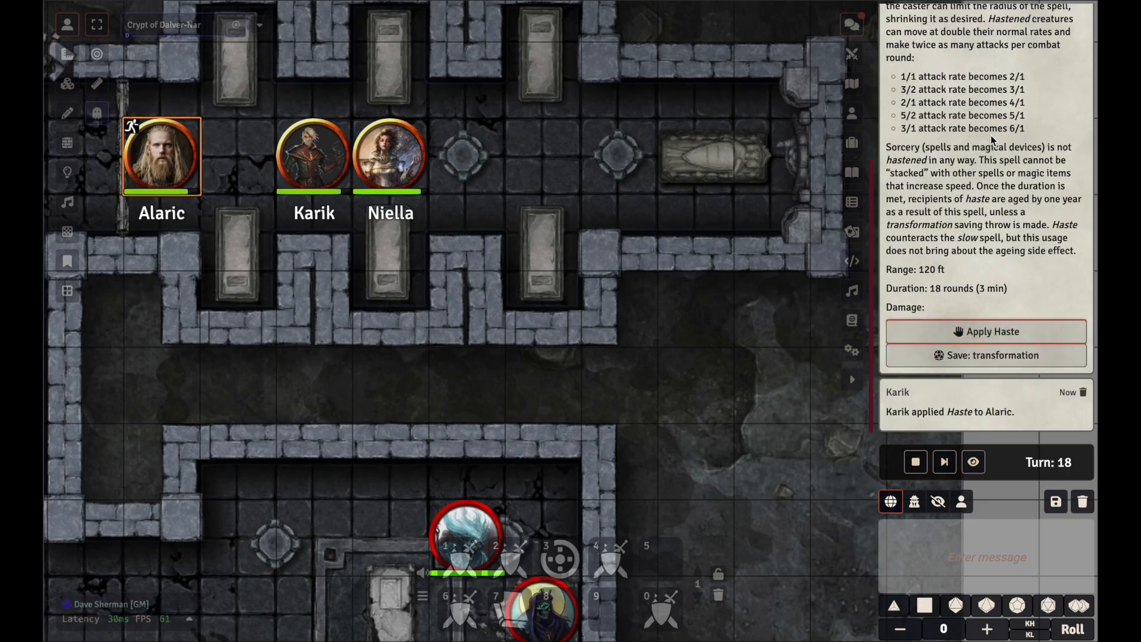
scroll(990, 134, up, 1)
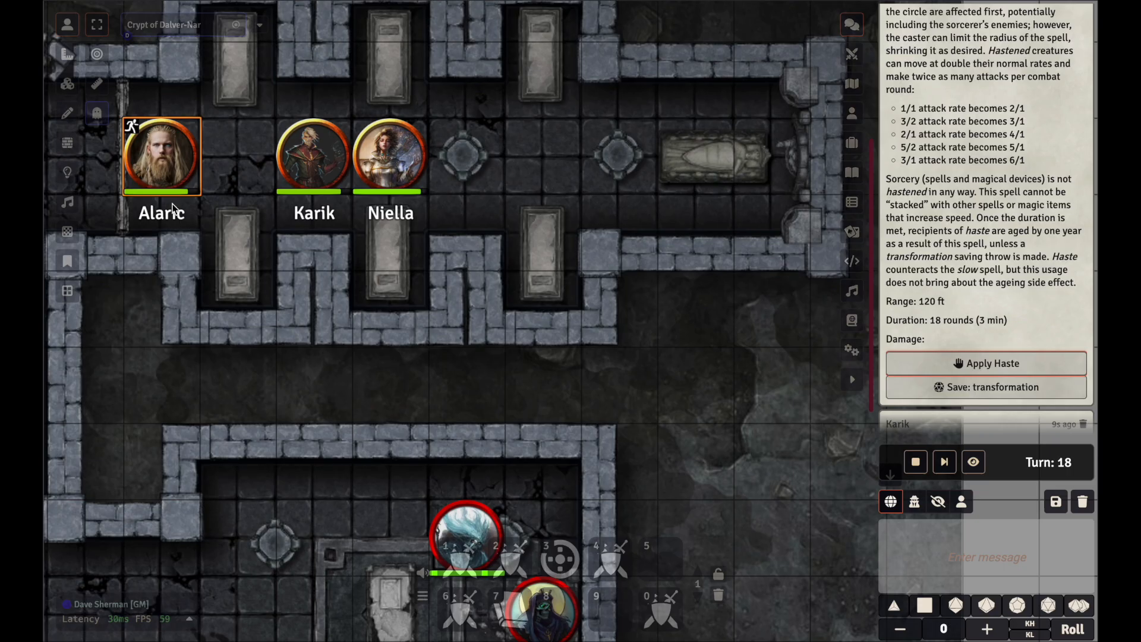
Set one memorized casting each of Weird War Hammer and Barkskin [L2] in Niella's level 2 spells.
click(404, 154)
double_click(404, 154)
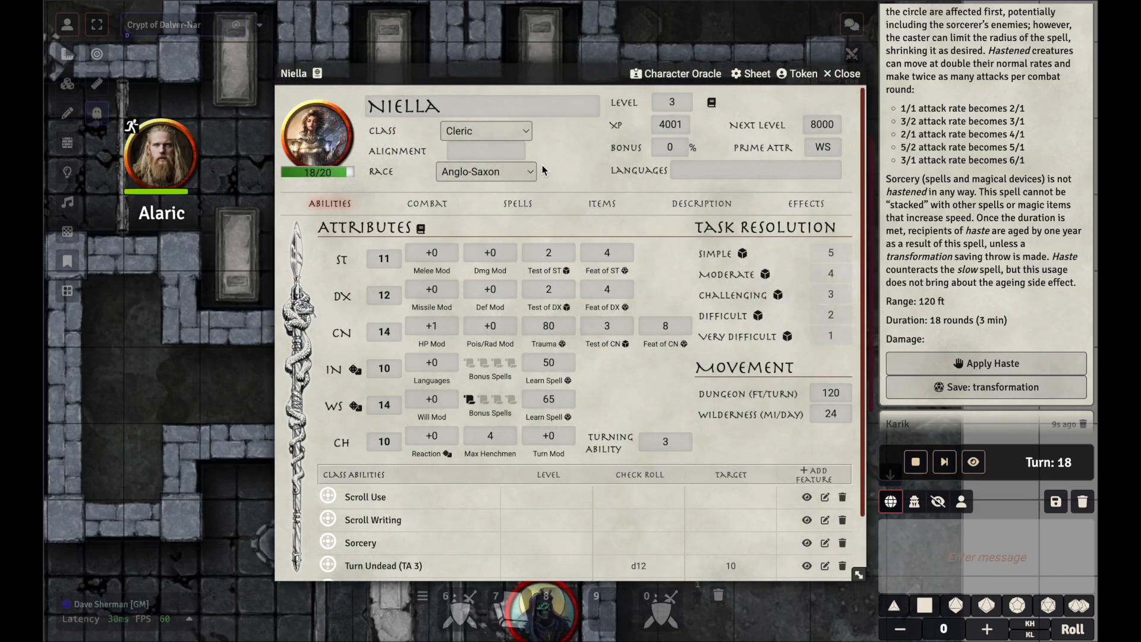
click(517, 203)
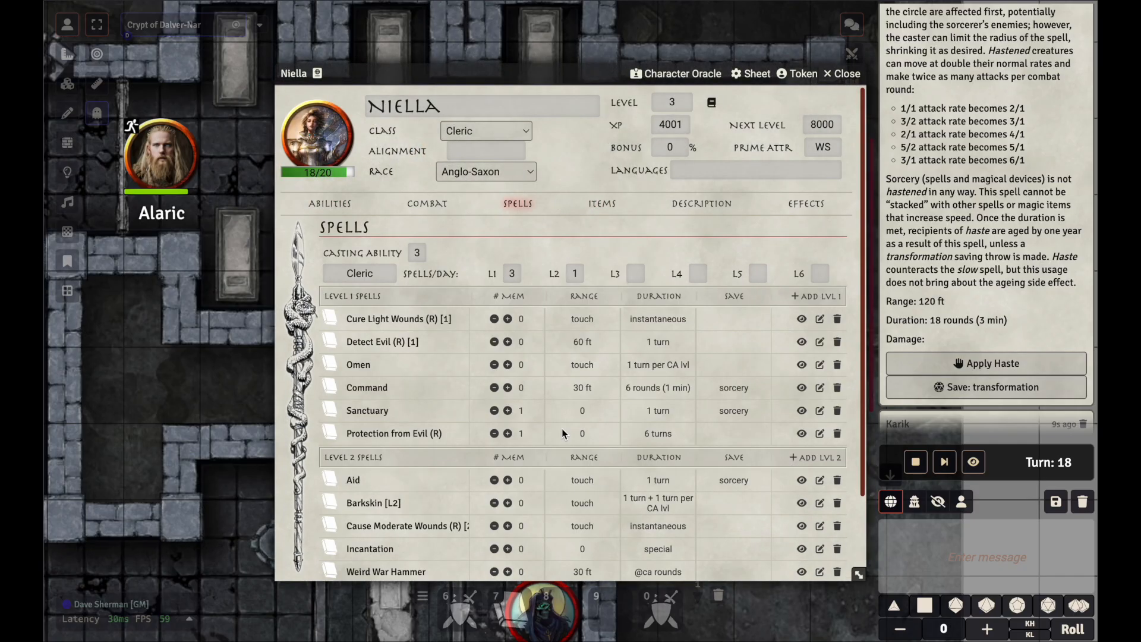
scroll(471, 427, down, 1)
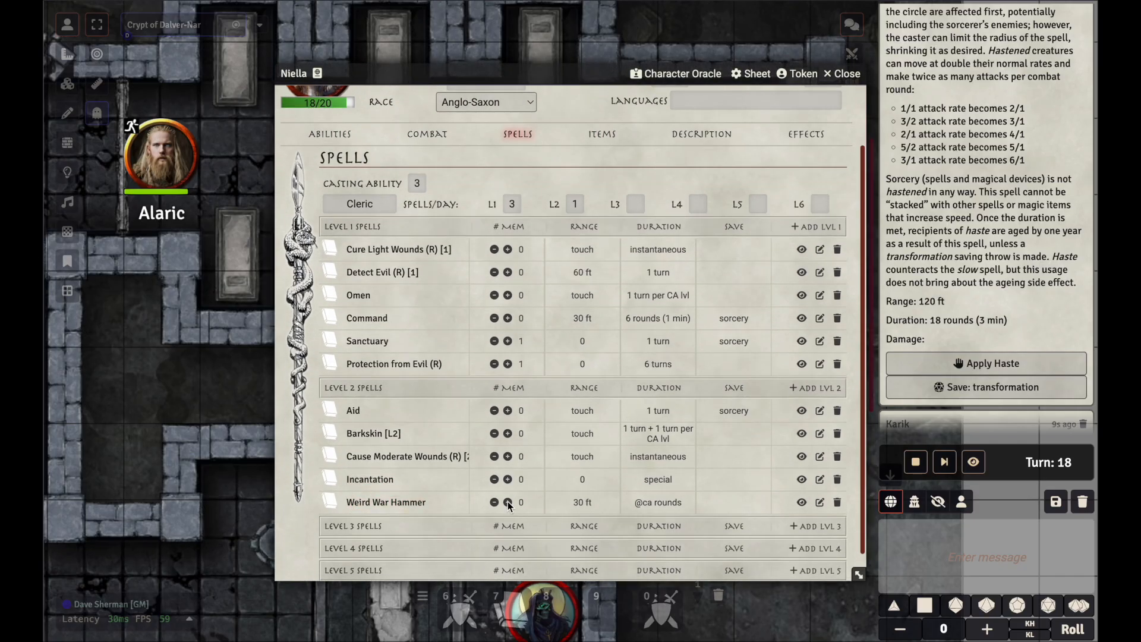
click(508, 433)
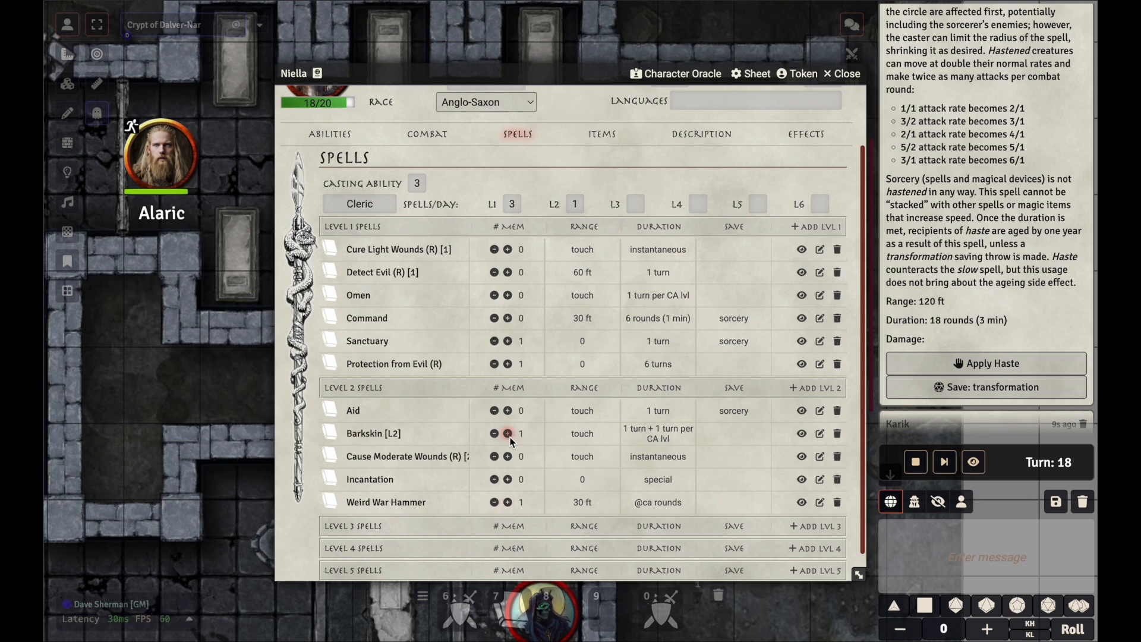
Cast Barkskin [L2] from Niella's spell list and apply Barkskin with armour to Karik.
click(329, 433)
click(516, 383)
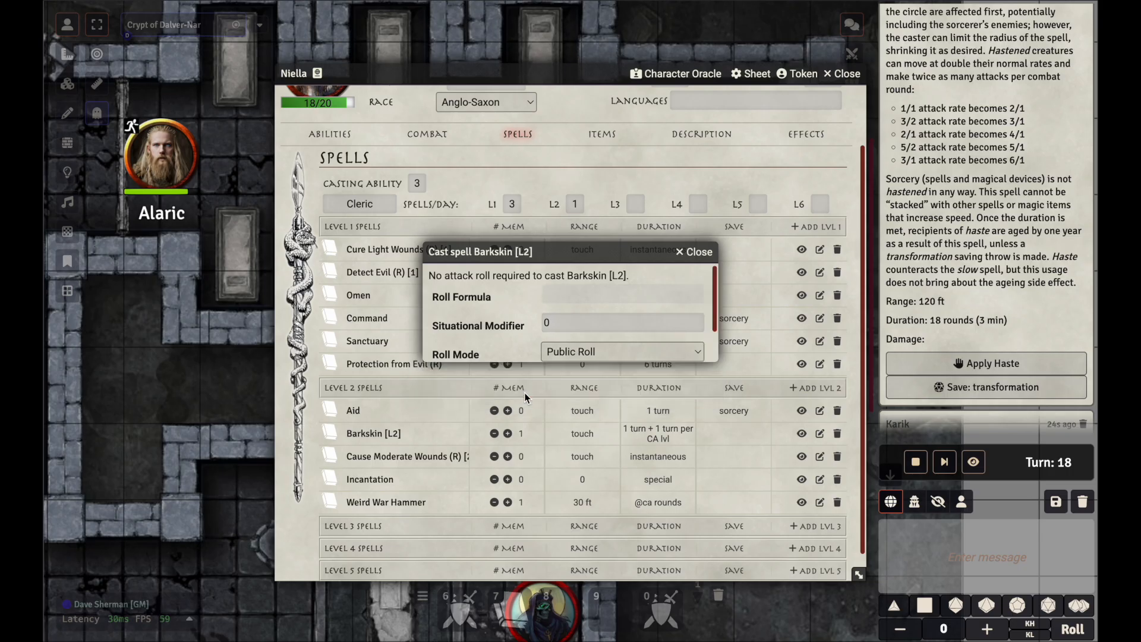
drag(592, 98, 568, 165)
double_click(571, 134)
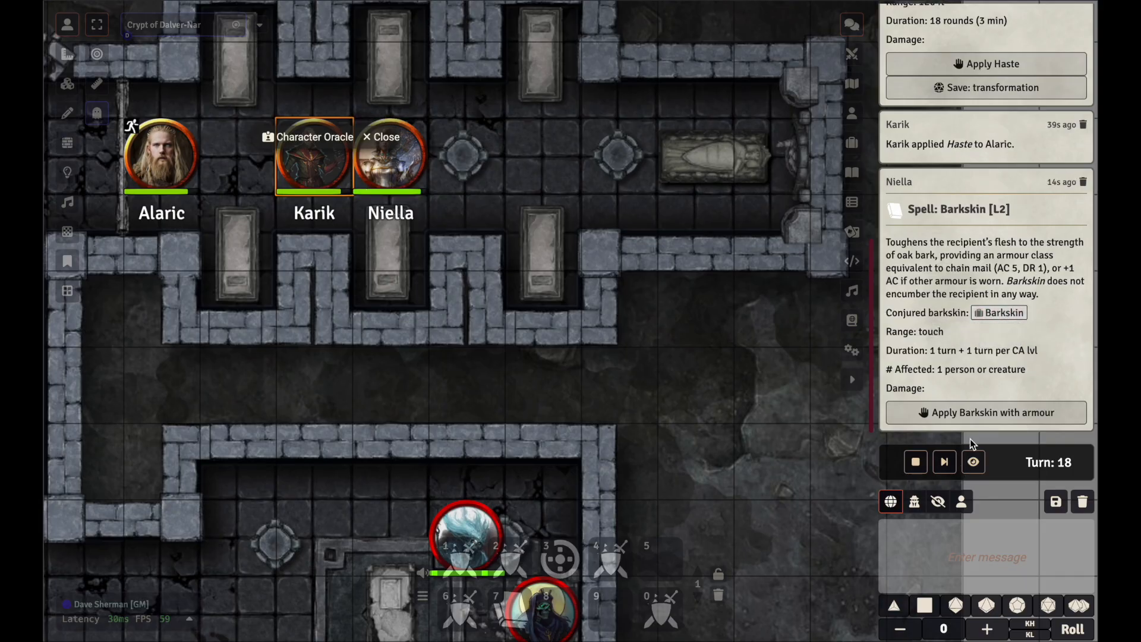
click(1003, 414)
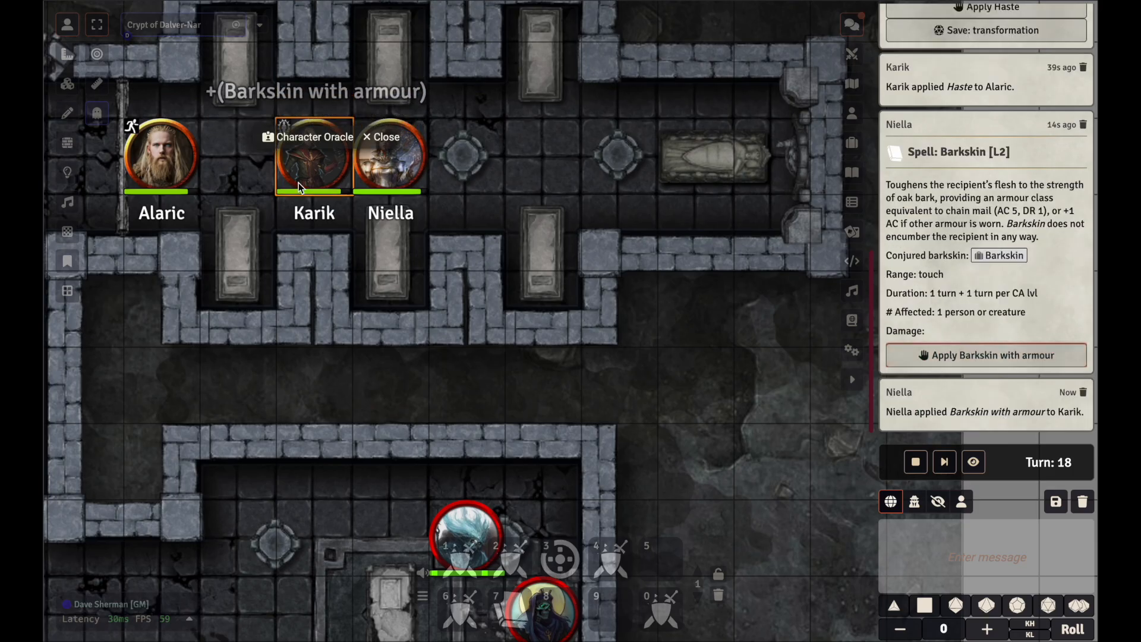
Cast Weird War Hammer from Niella's level 2 spells and add the conjured weapon from the chat card to her sheet.
click(385, 179)
double_click(387, 164)
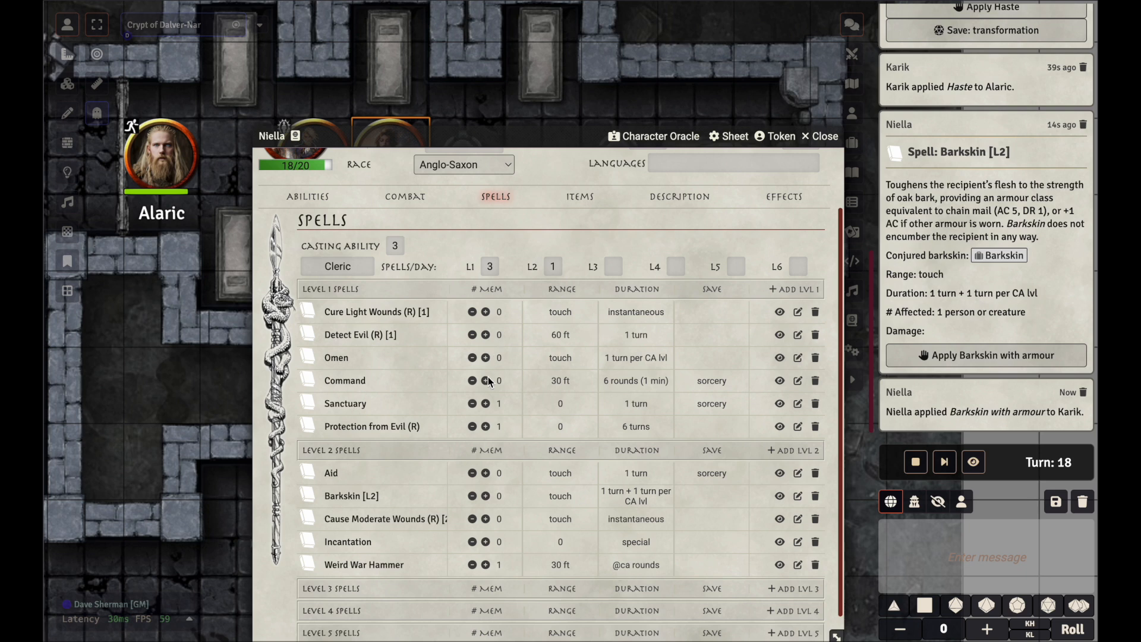
click(307, 562)
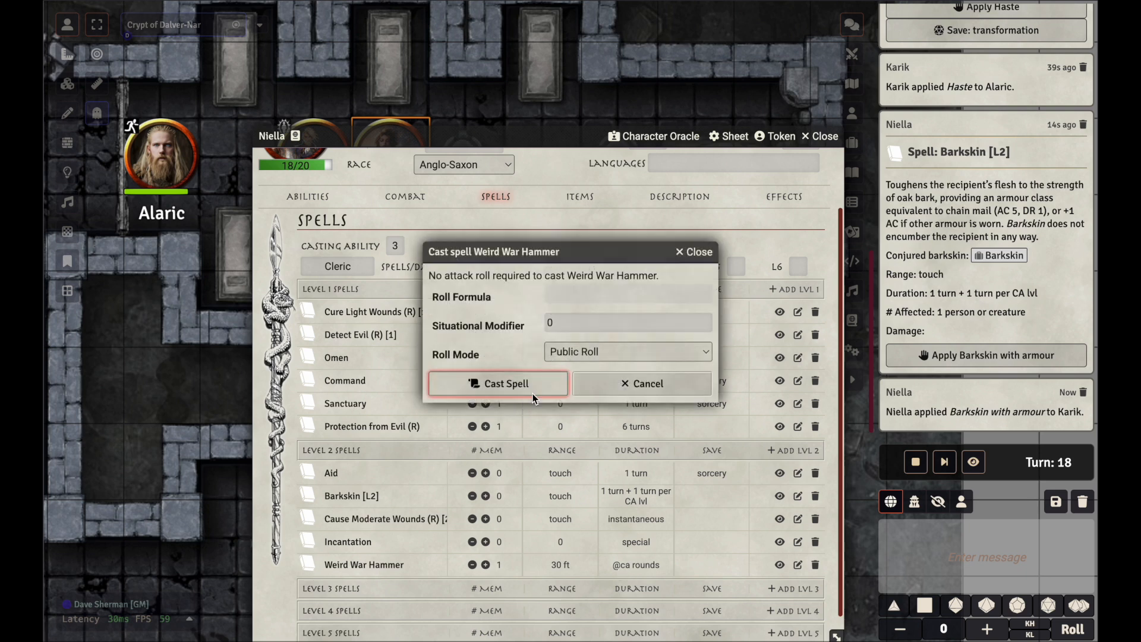
click(522, 387)
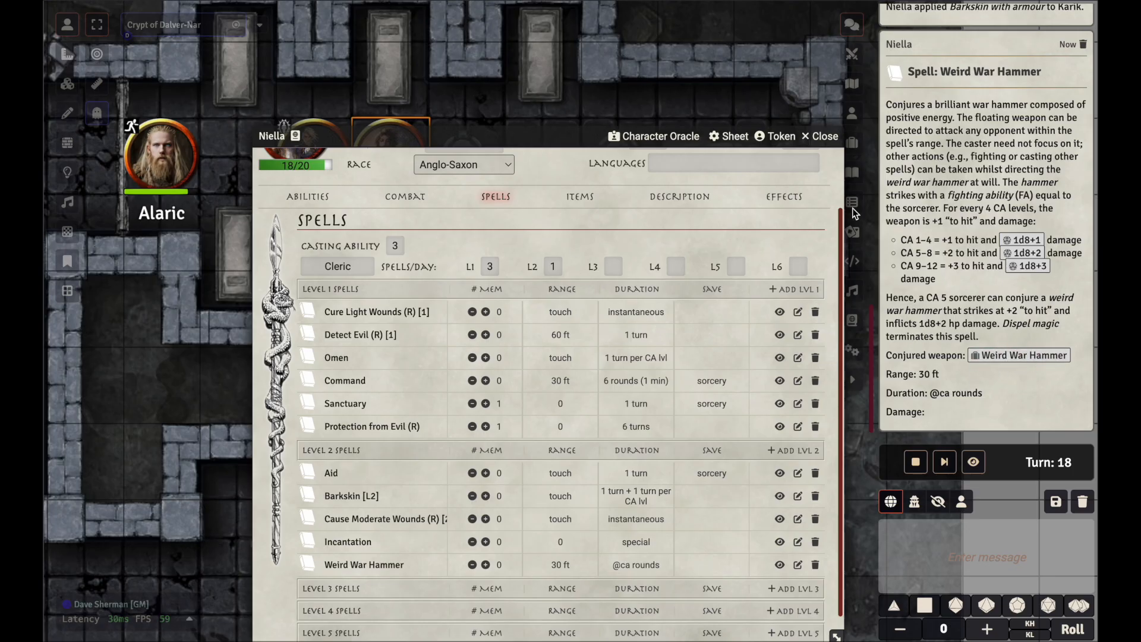
drag(1022, 363, 499, 376)
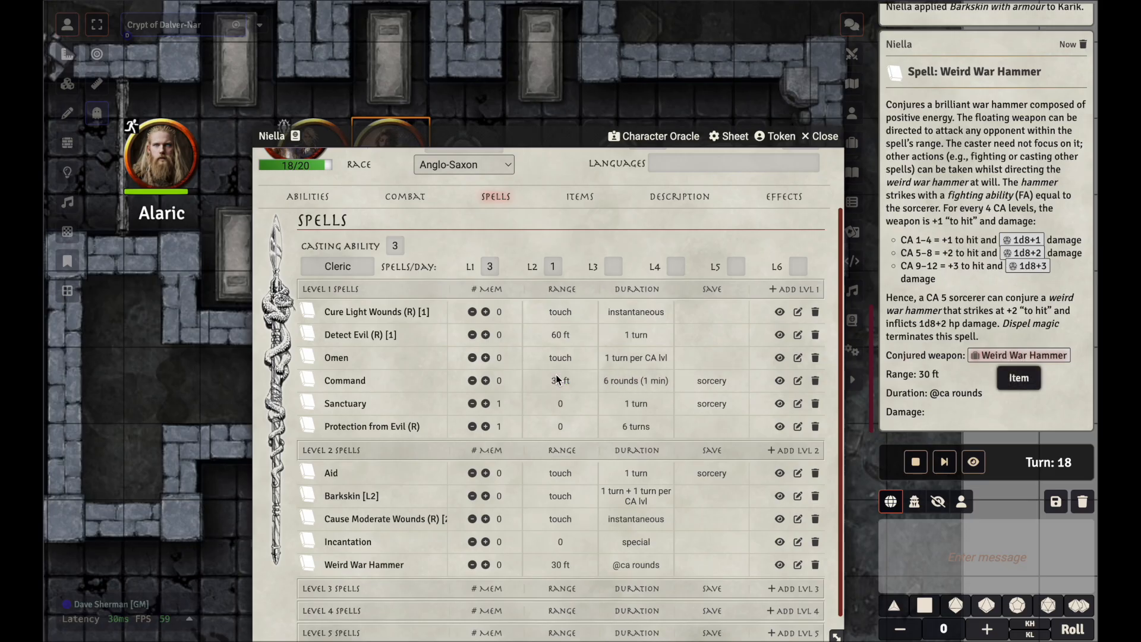
Inspect the duration attribute of the conjured Weird War Hammer among Niella's weapons, and close the item and her sheet.
click(402, 200)
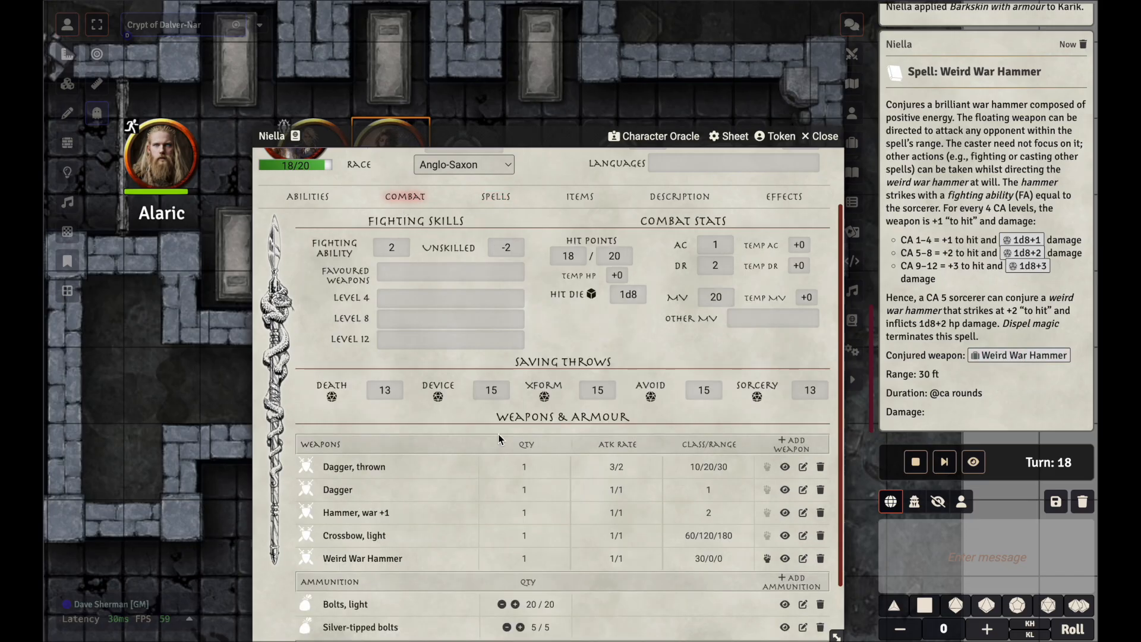
scroll(498, 437, down, 2)
scroll(498, 433, down, 1)
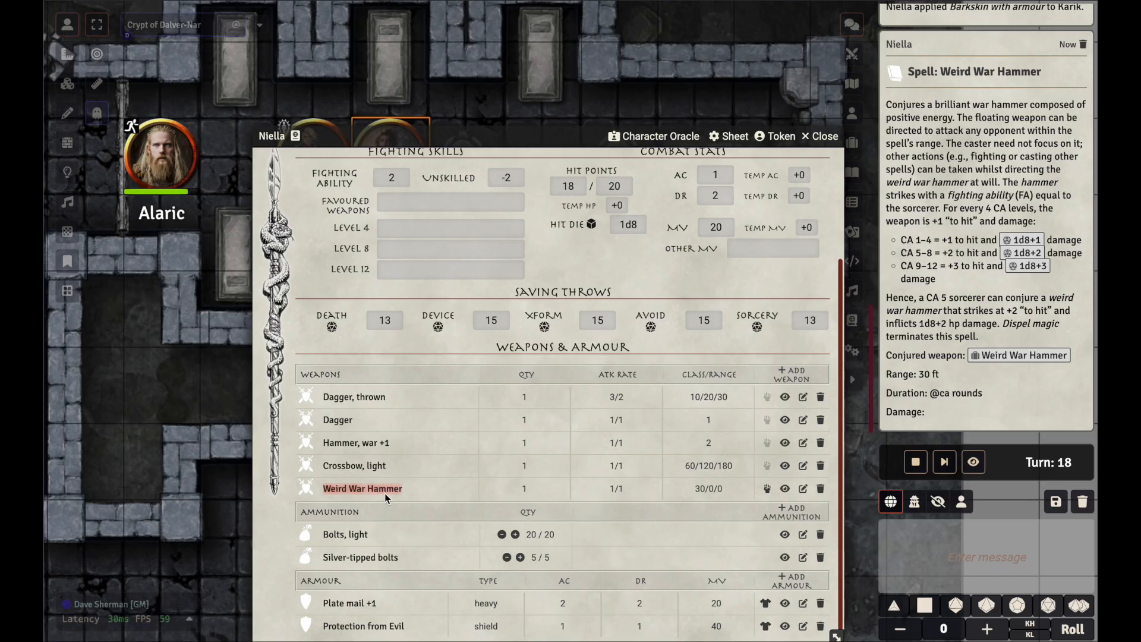
click(803, 488)
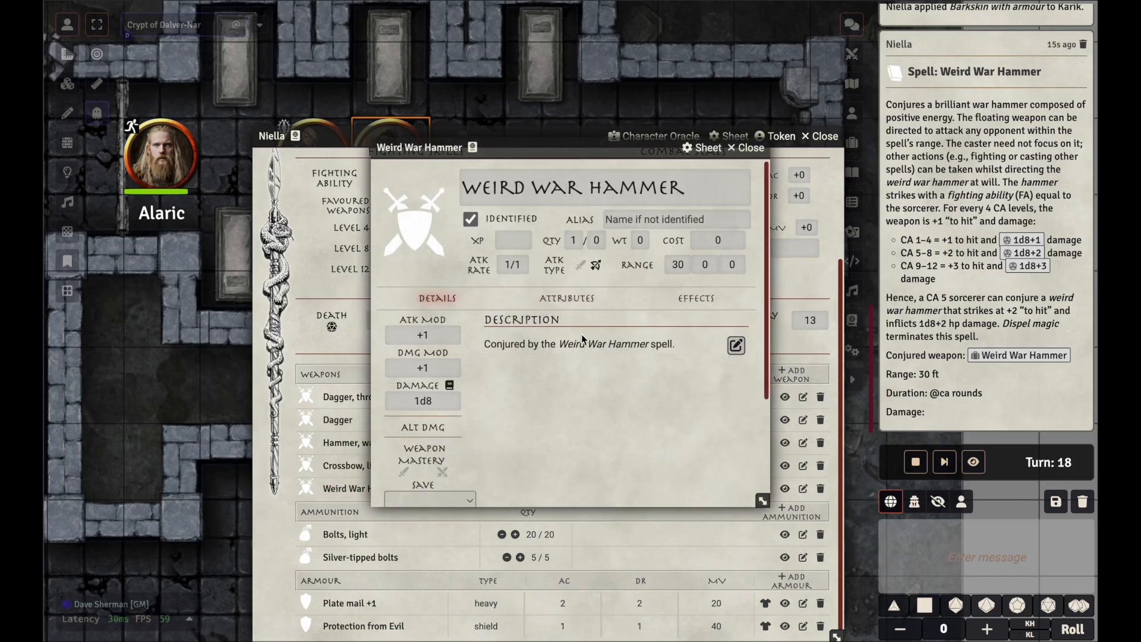
click(584, 293)
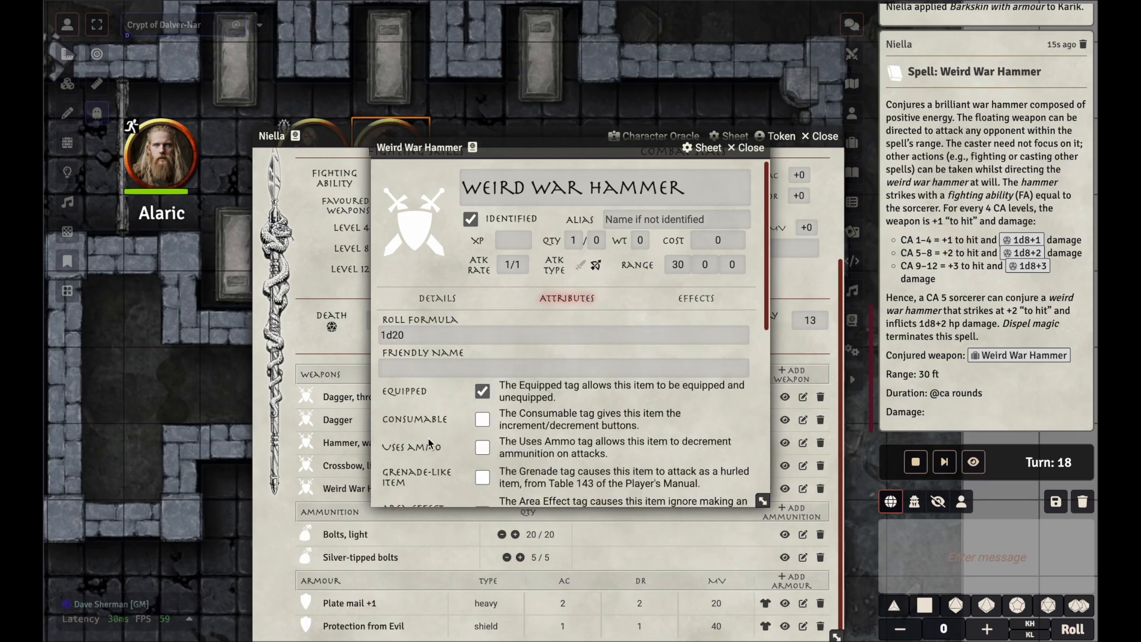
scroll(429, 439, down, 5)
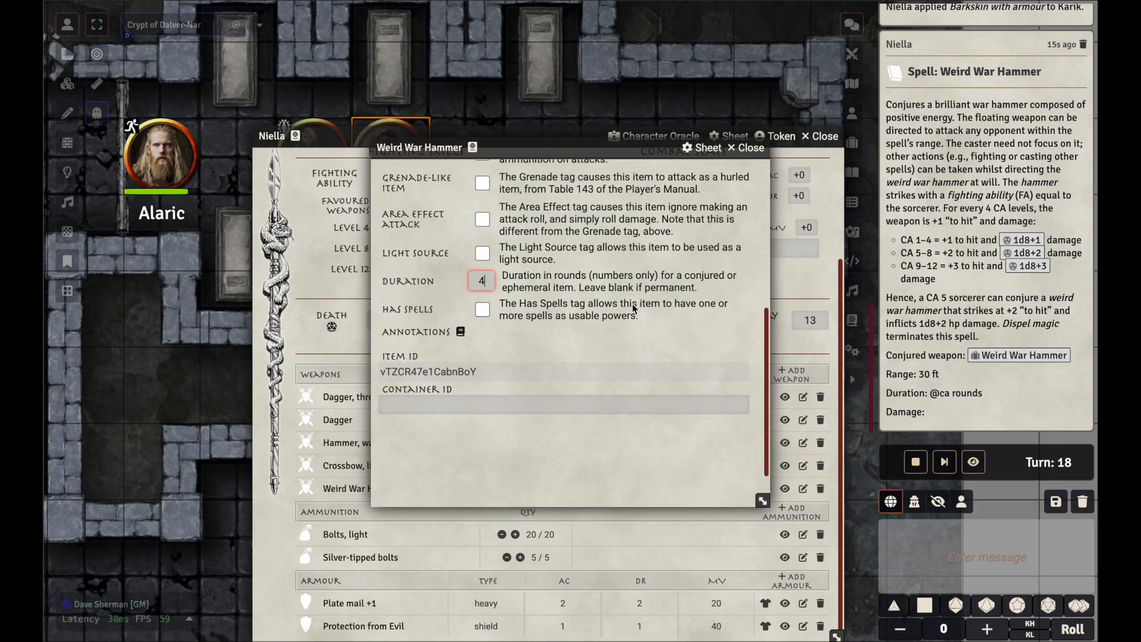
click(451, 288)
scroll(440, 299, up, 1)
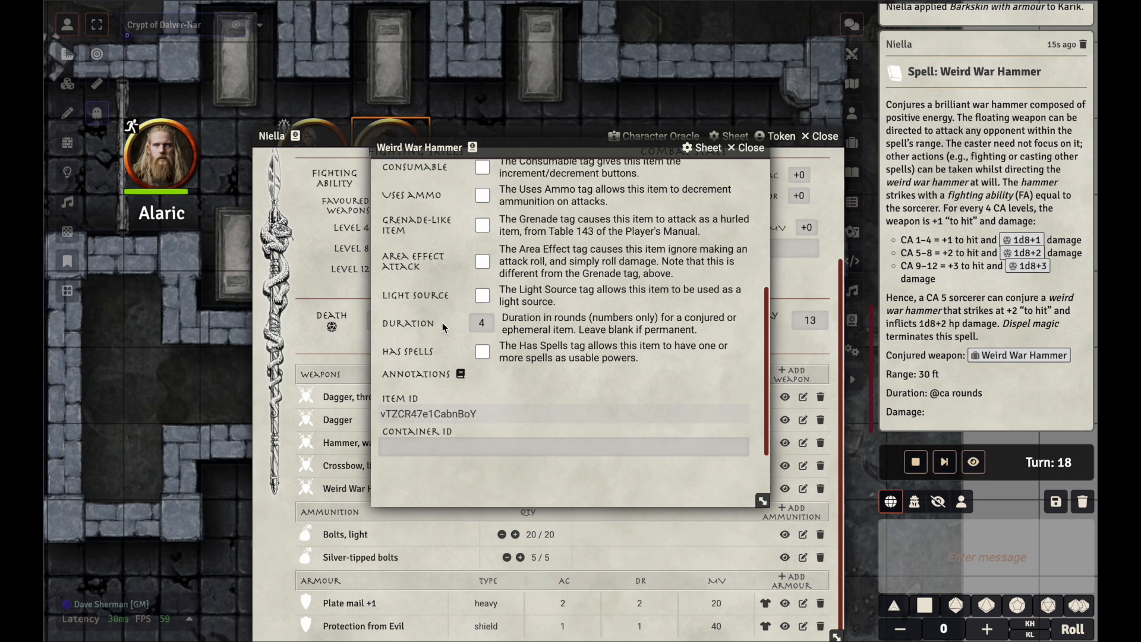
scroll(517, 331, up, 3)
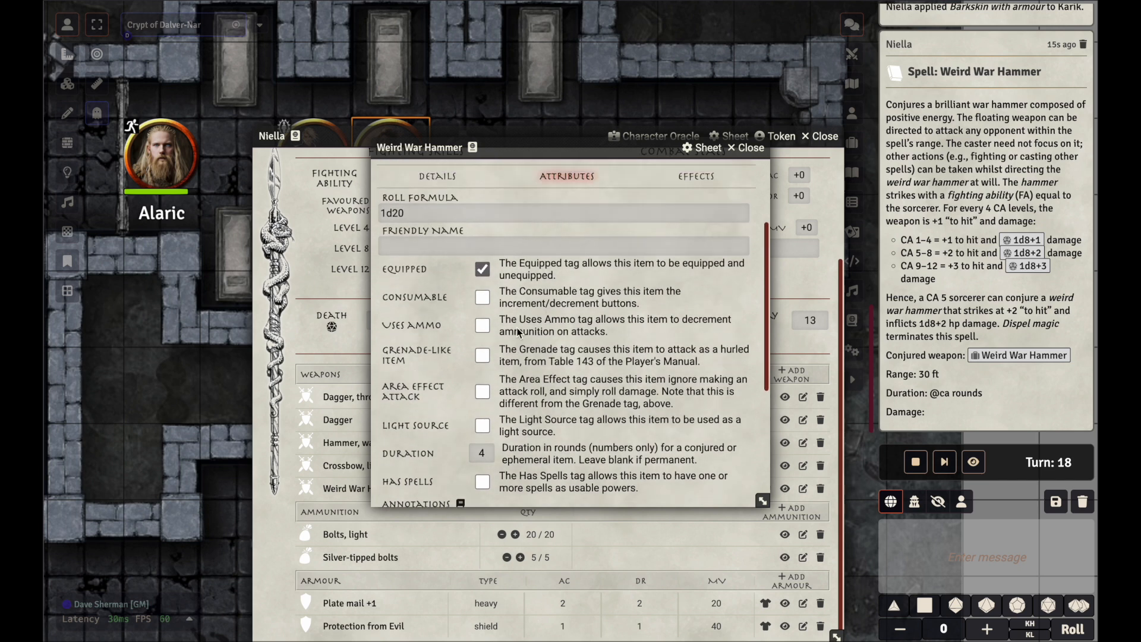
click(748, 147)
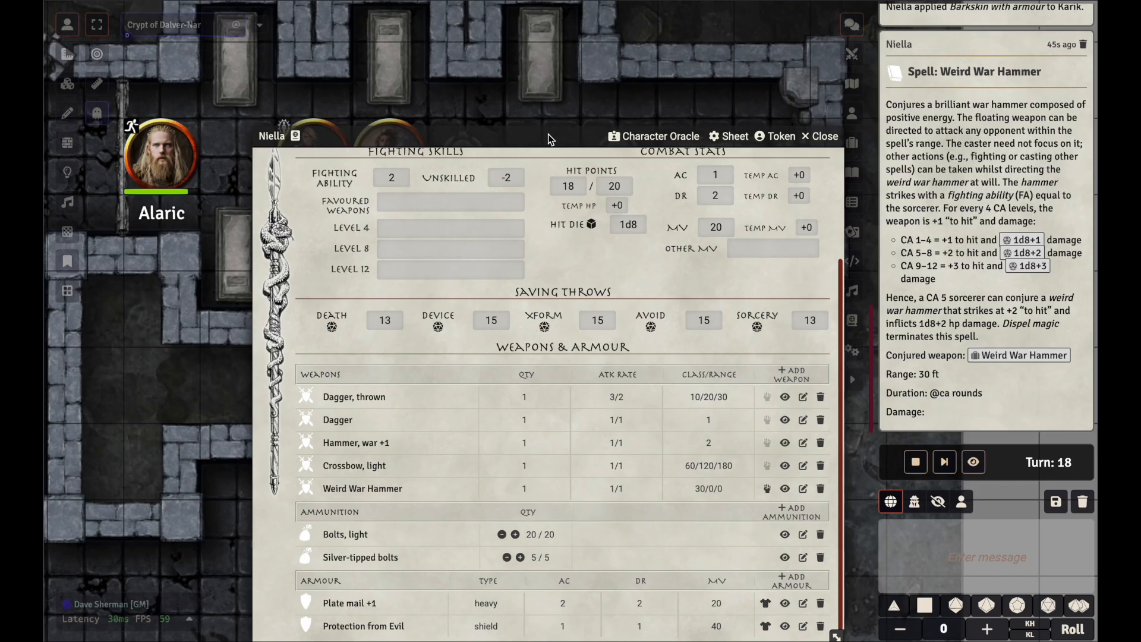
click(824, 136)
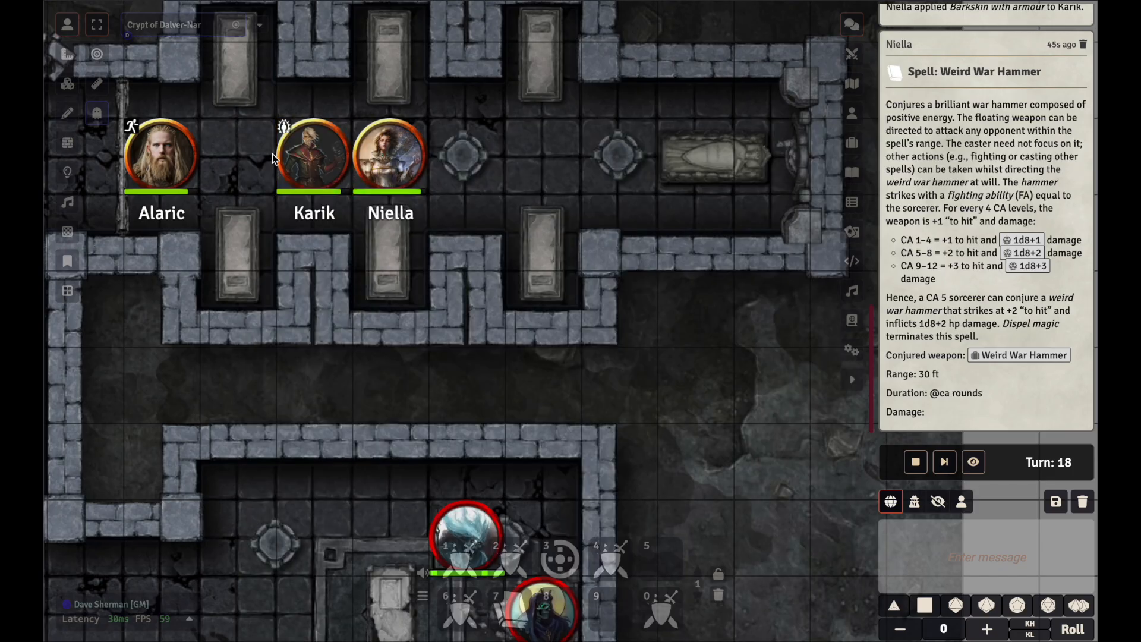
Review the Barkskin [L2] chat card and the duration of Karik's Barkskin with armour effect, and close his sheet.
scroll(893, 159, up, 5)
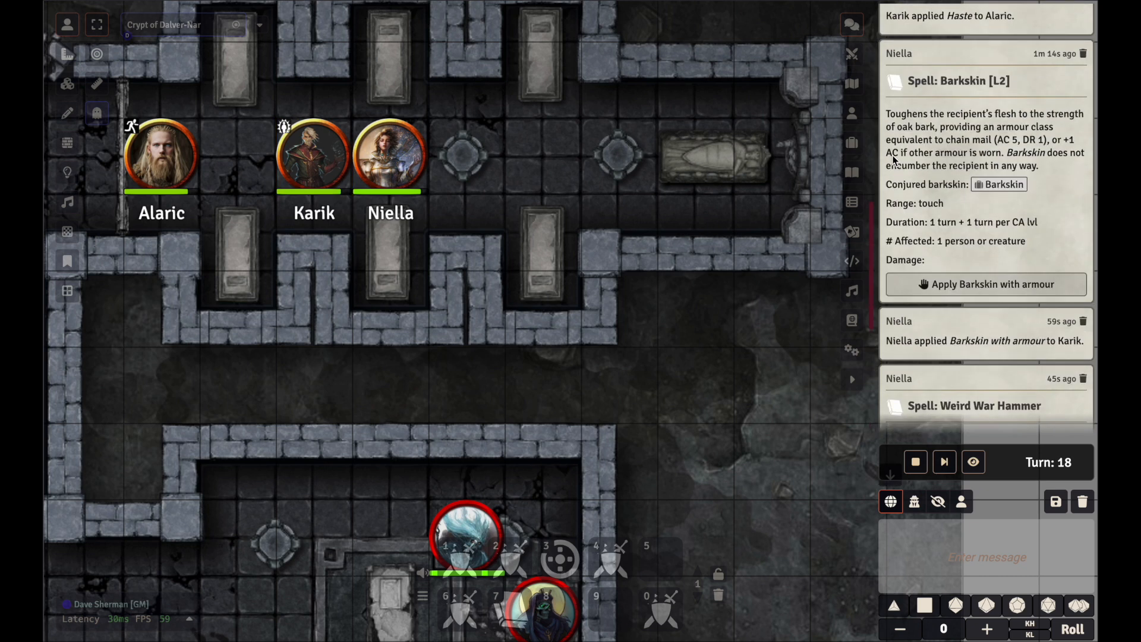
scroll(893, 159, up, 1)
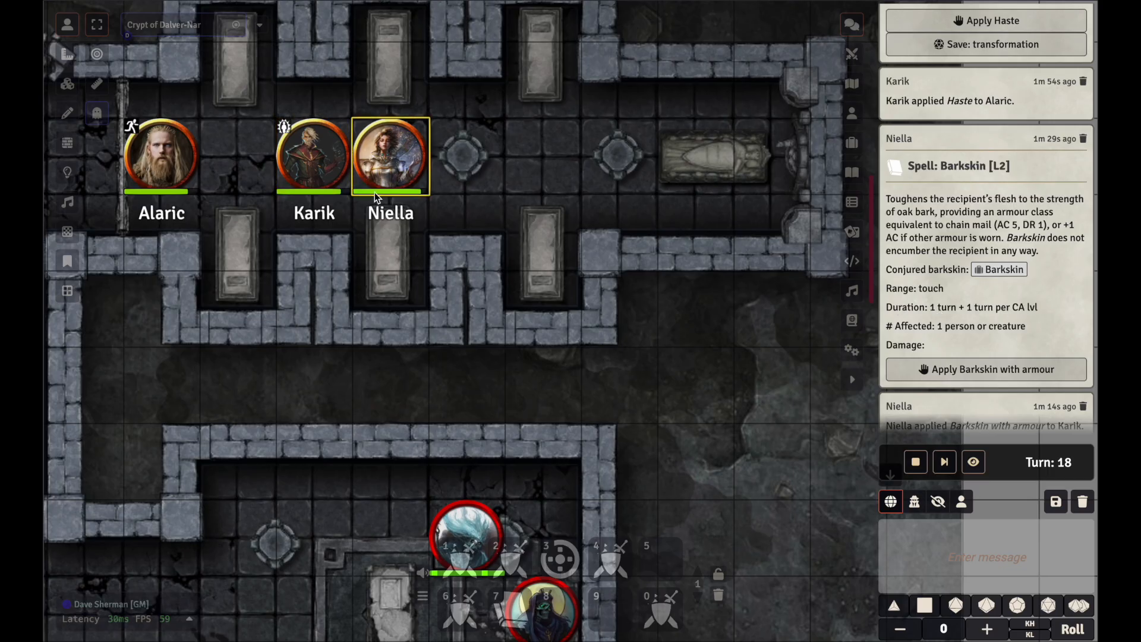
double_click(324, 173)
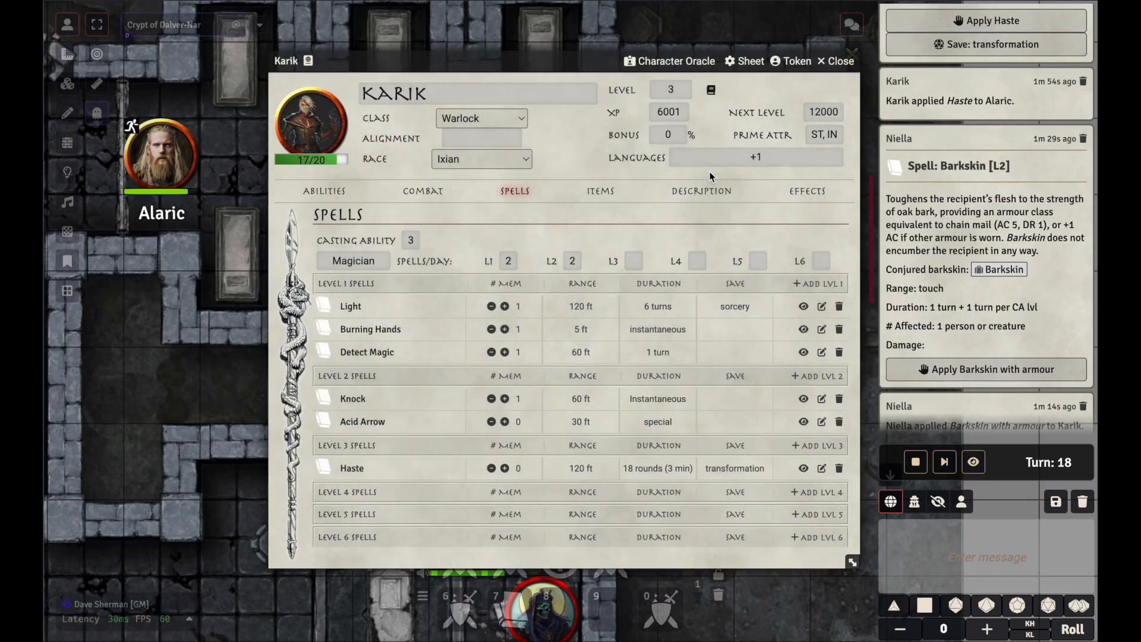
click(812, 190)
click(809, 265)
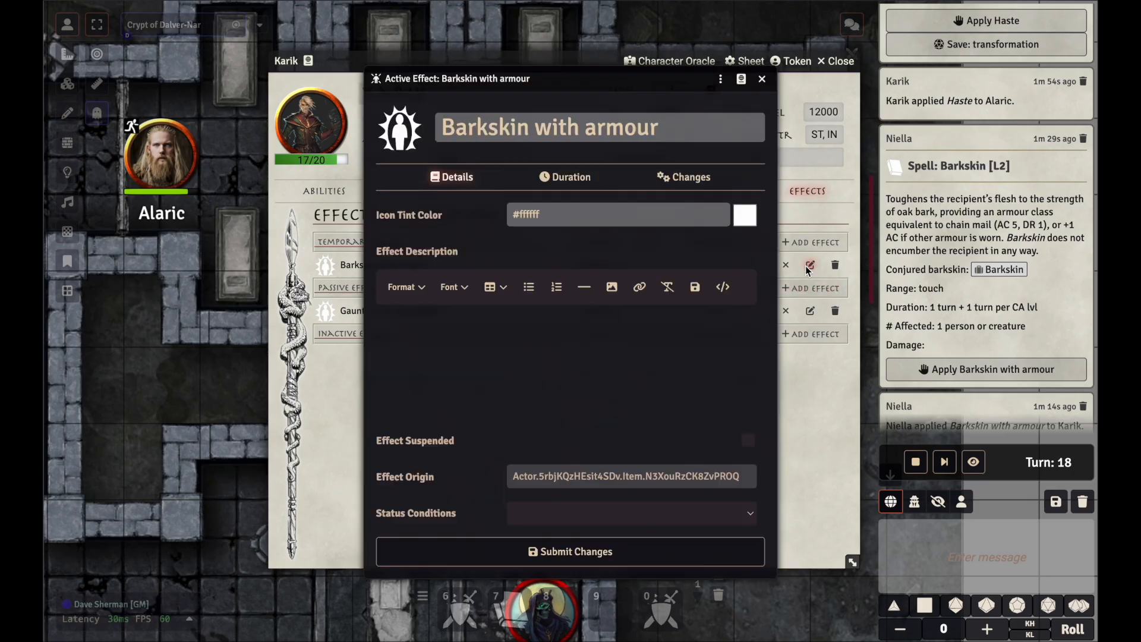
click(569, 177)
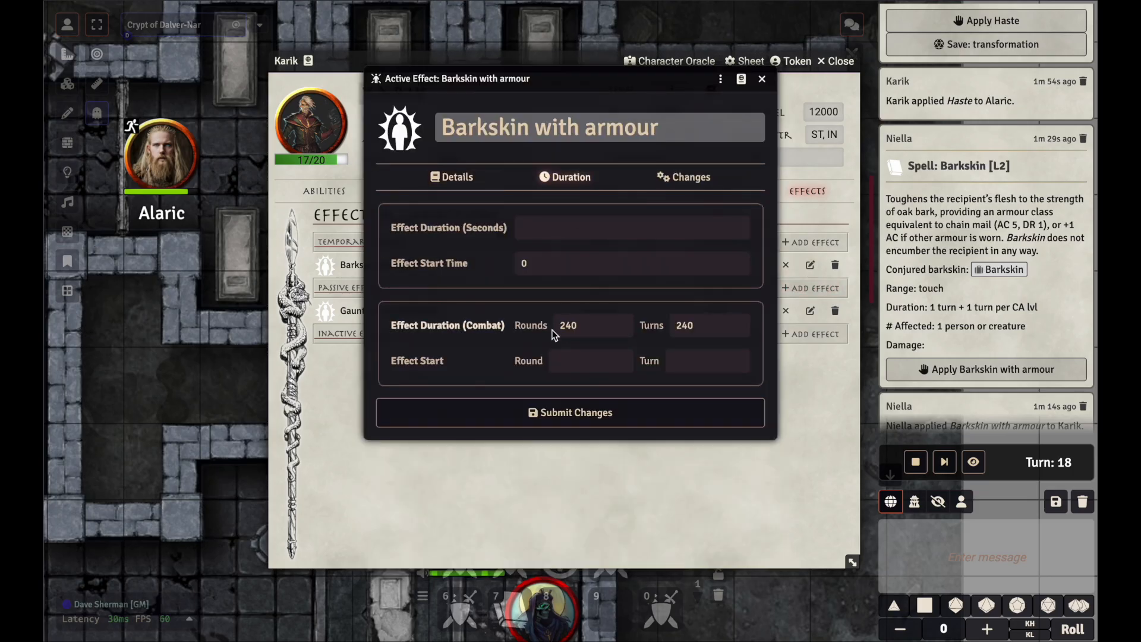
click(763, 80)
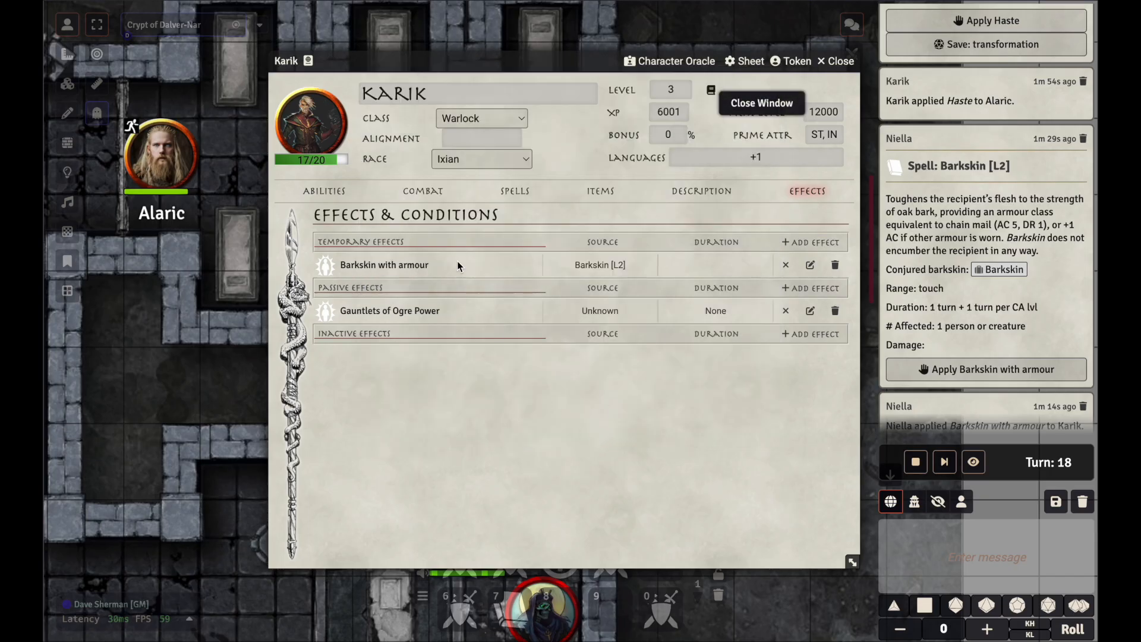
click(333, 191)
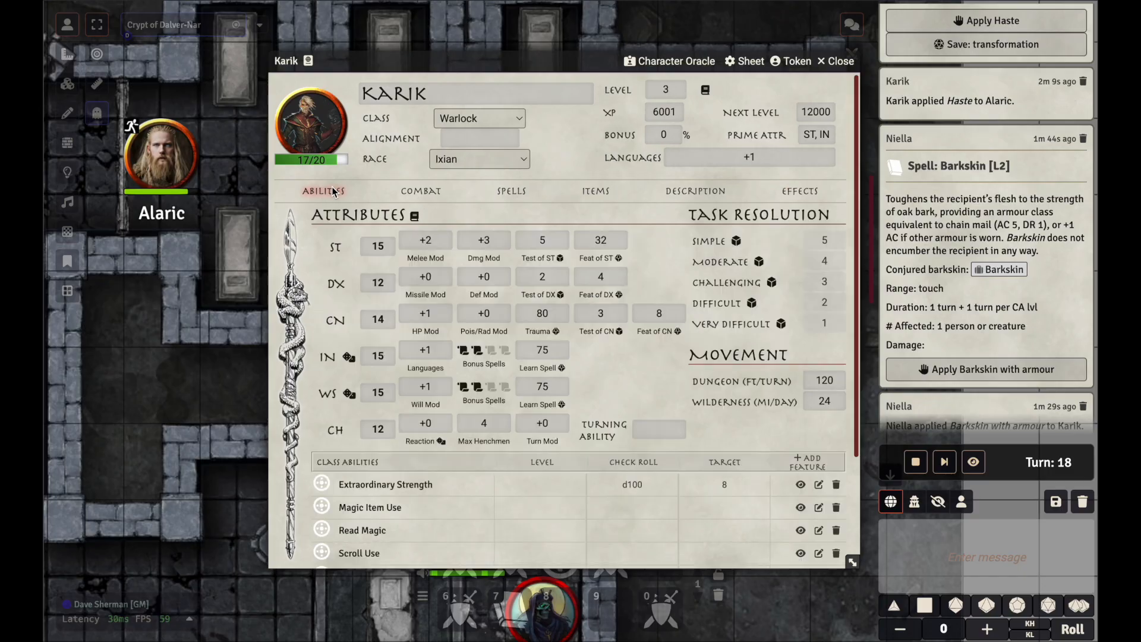
click(837, 61)
click(425, 299)
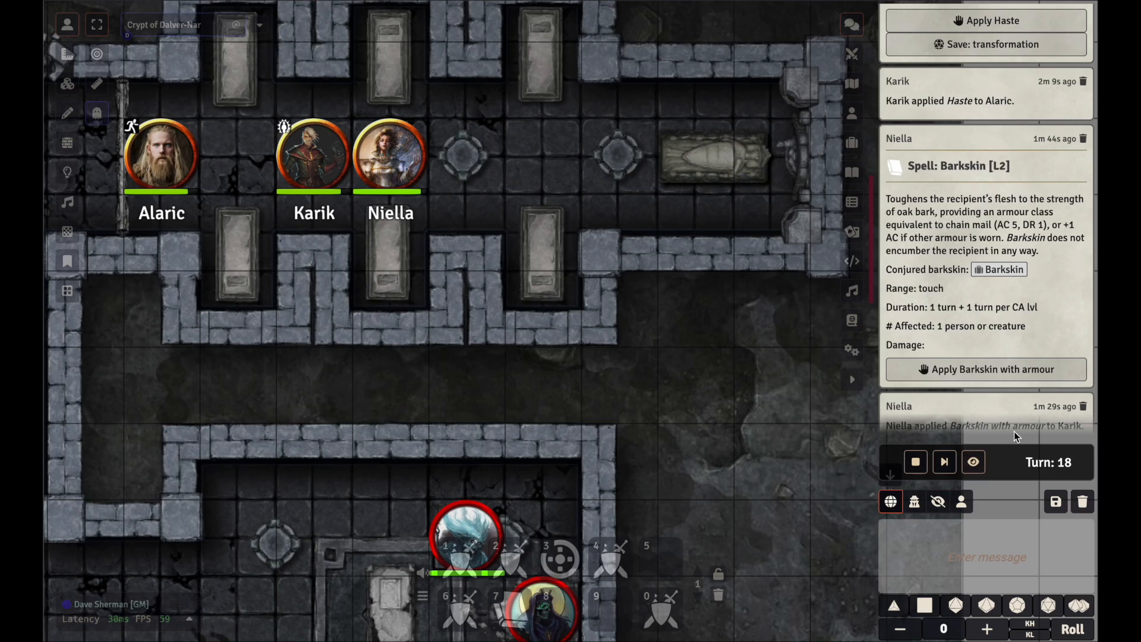
Return to the latest chat message and advance the turn tracker by one turn to turn 19.
scroll(1011, 408, down, 5)
scroll(1010, 408, down, 1)
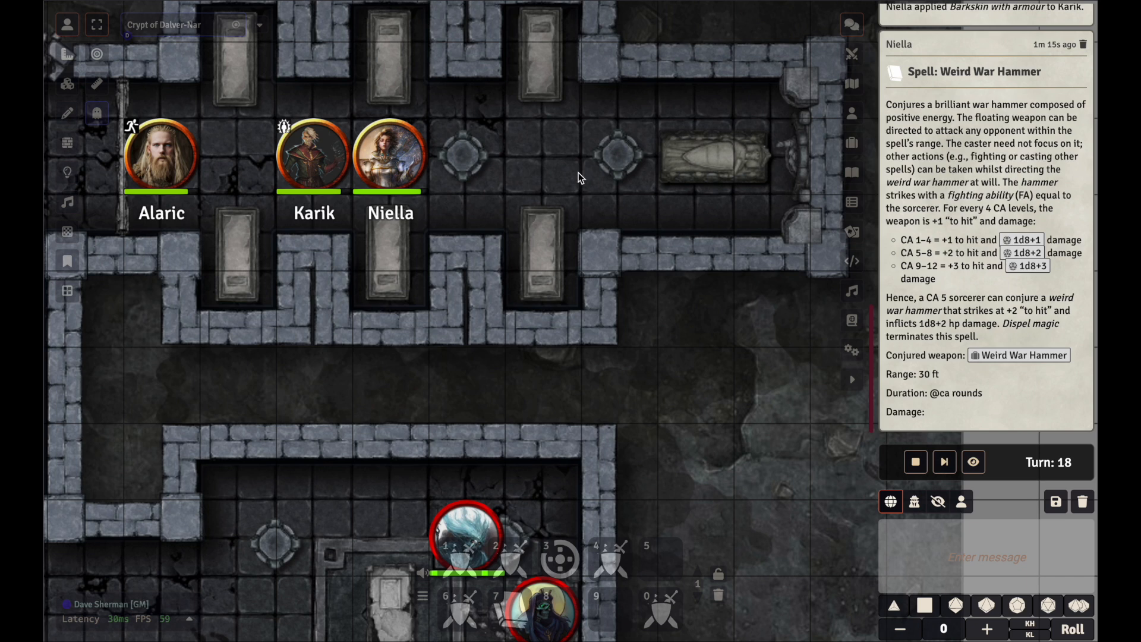
key(Up)
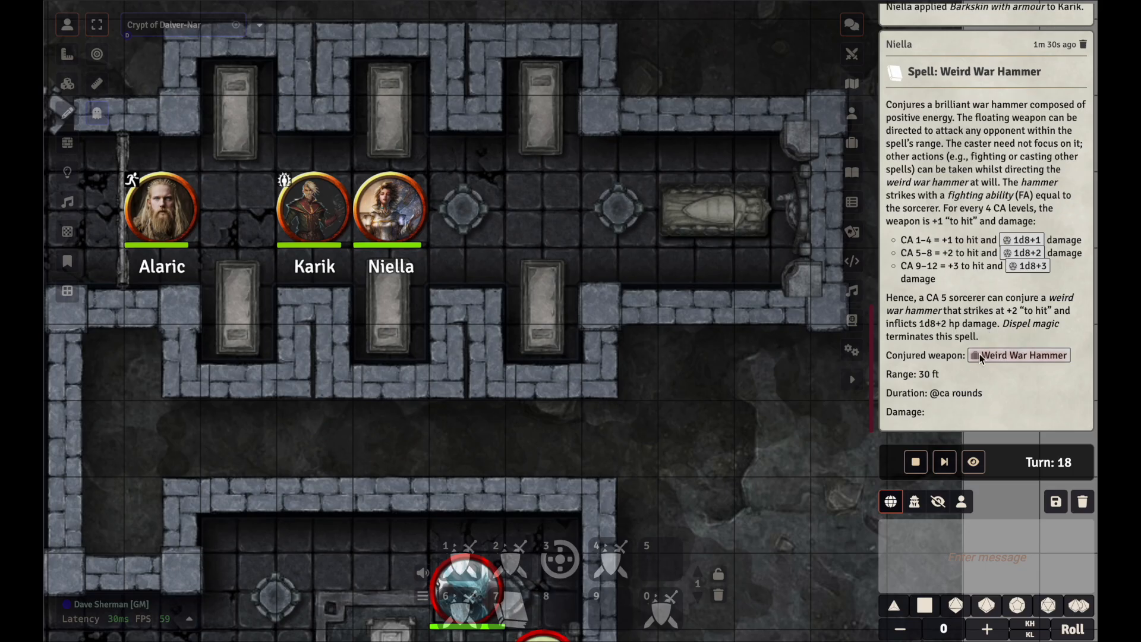
click(945, 464)
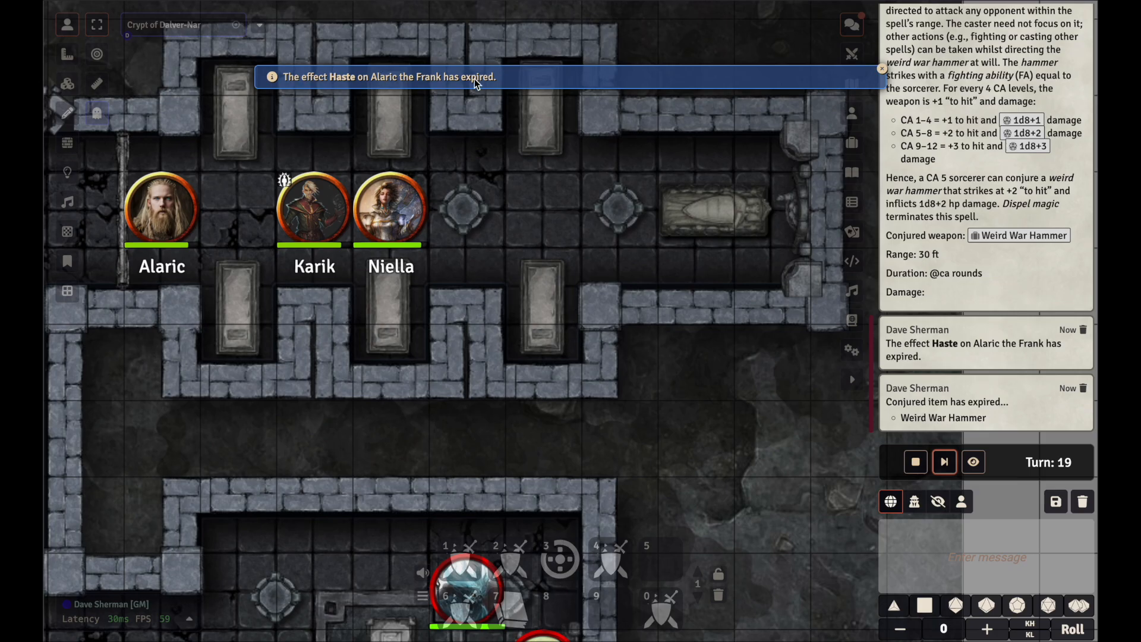
click(332, 184)
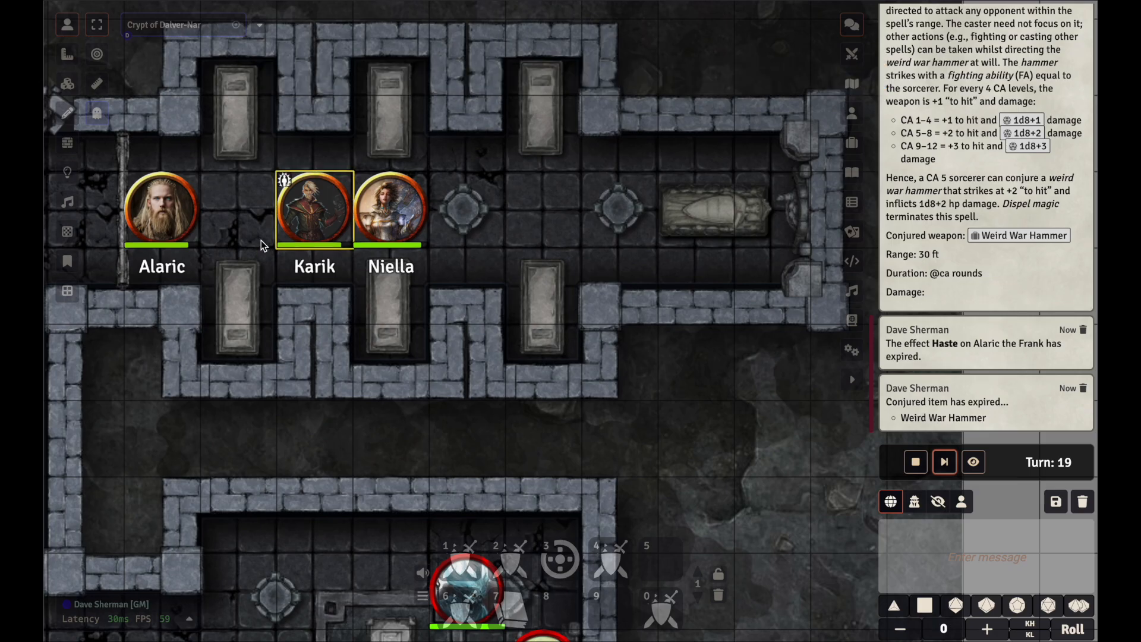
click(247, 266)
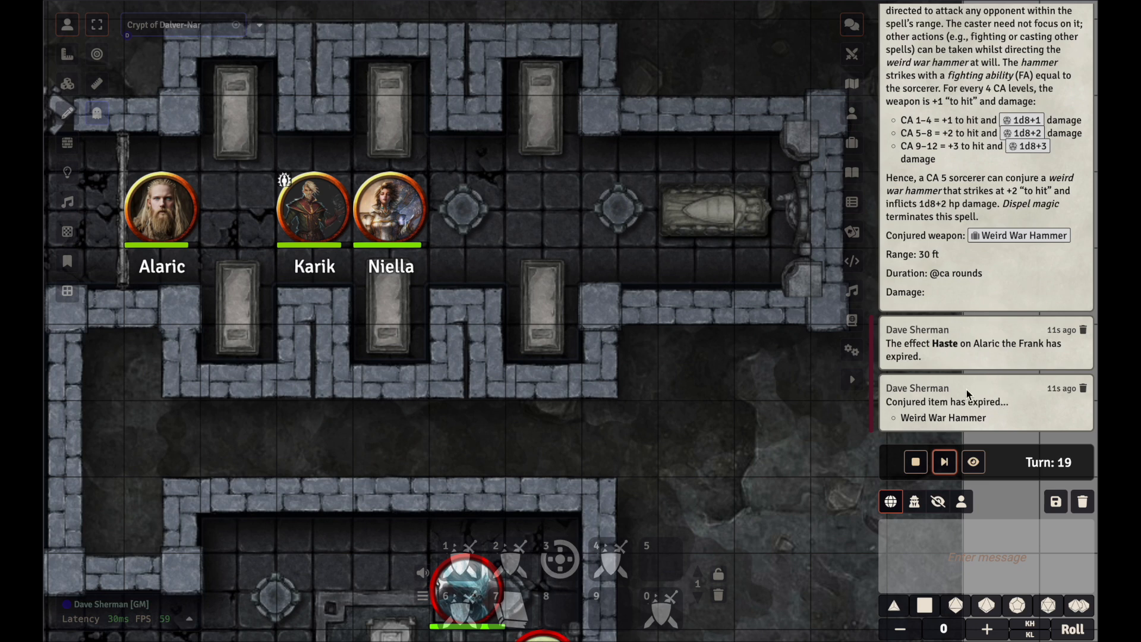
Check Niella's weapons list for the conjured Weird War Hammer and close her sheet.
double_click(398, 225)
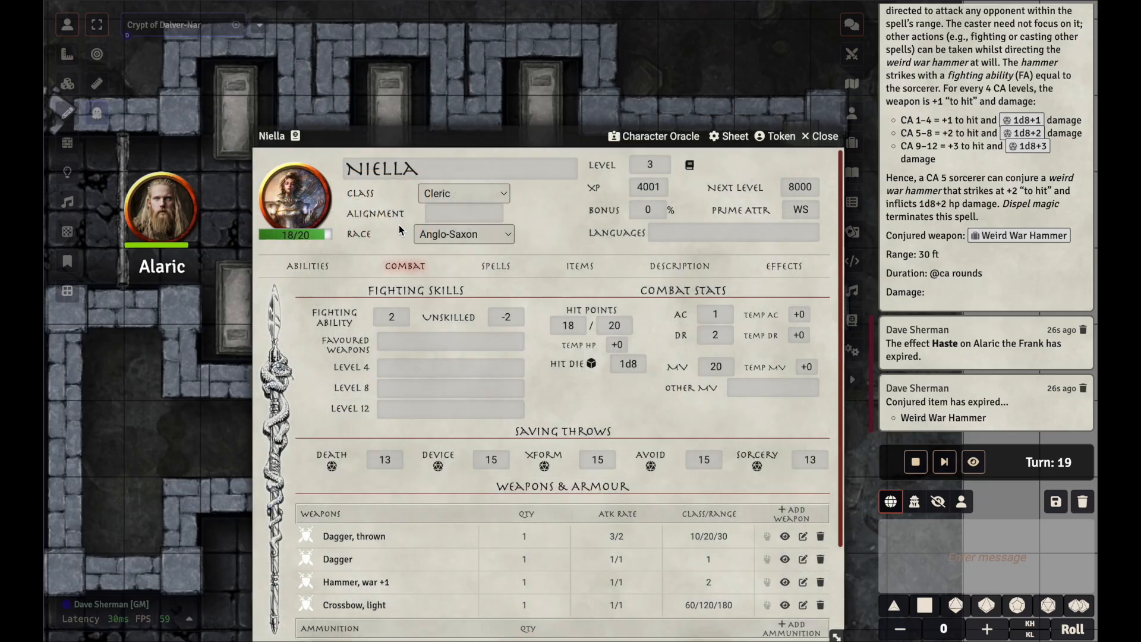
scroll(520, 307, down, 2)
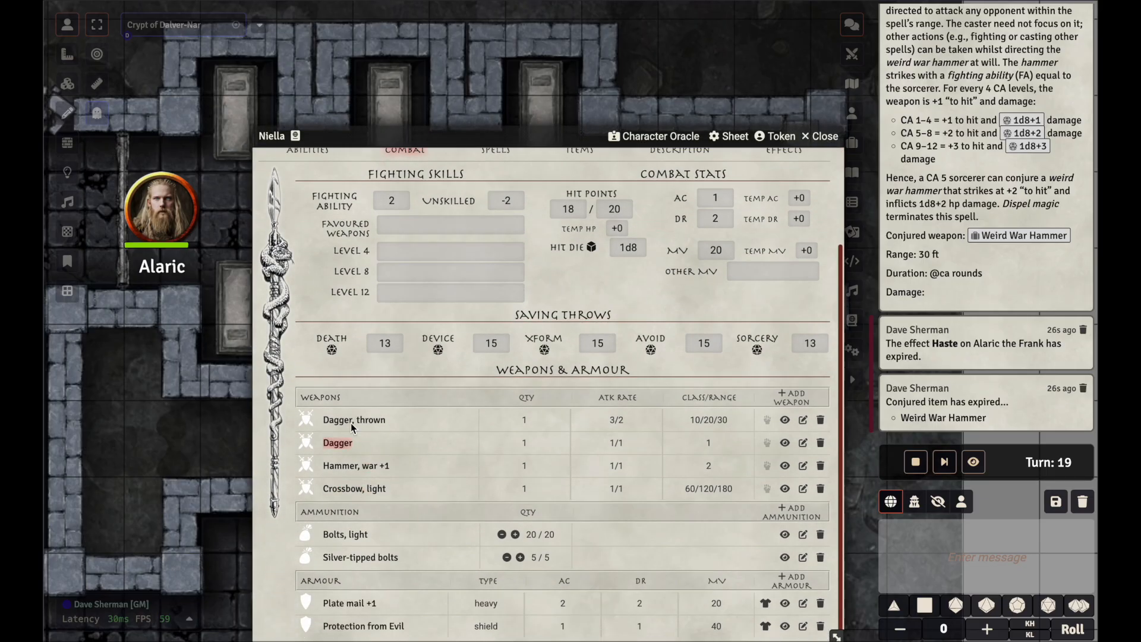
click(821, 135)
Check the temporary effects on Alaric's sheet for Haste and close it.
double_click(160, 205)
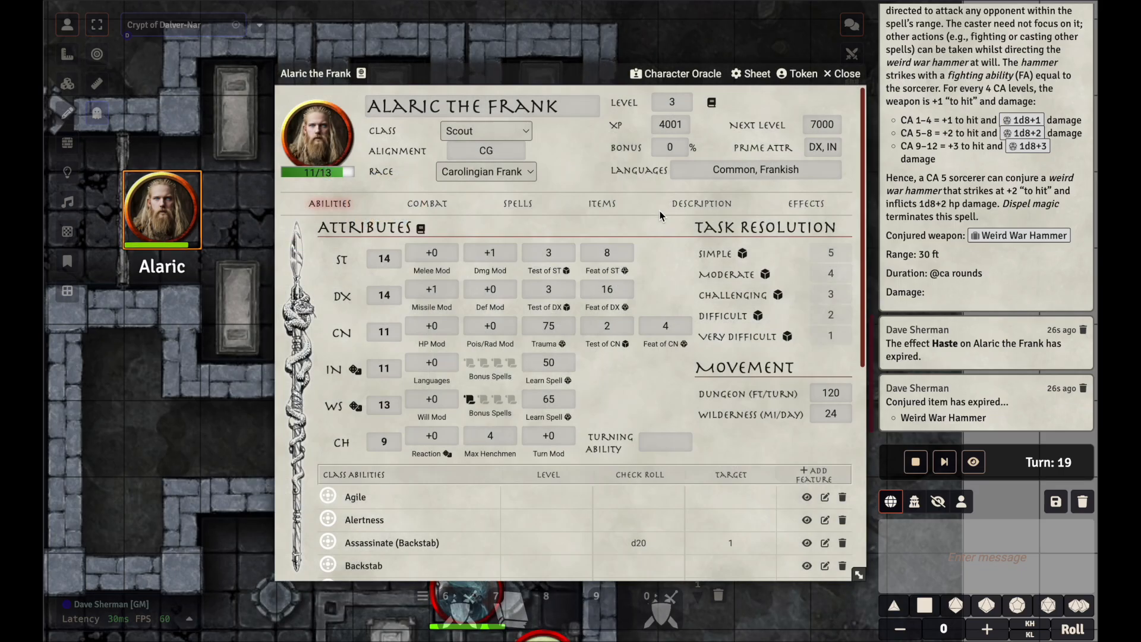
click(809, 204)
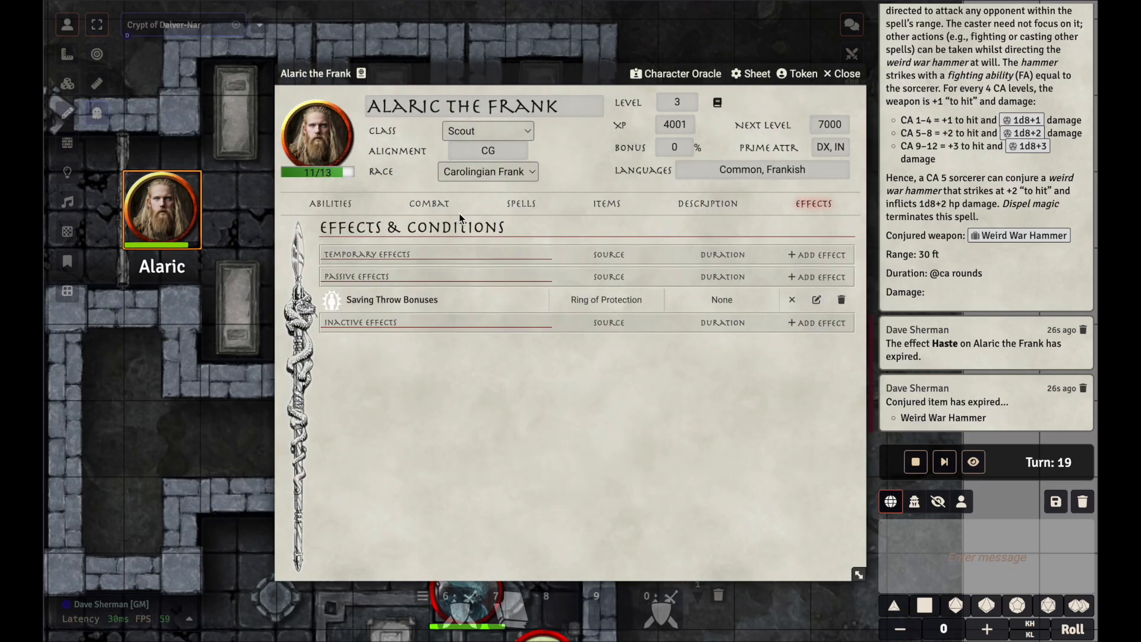
click(844, 74)
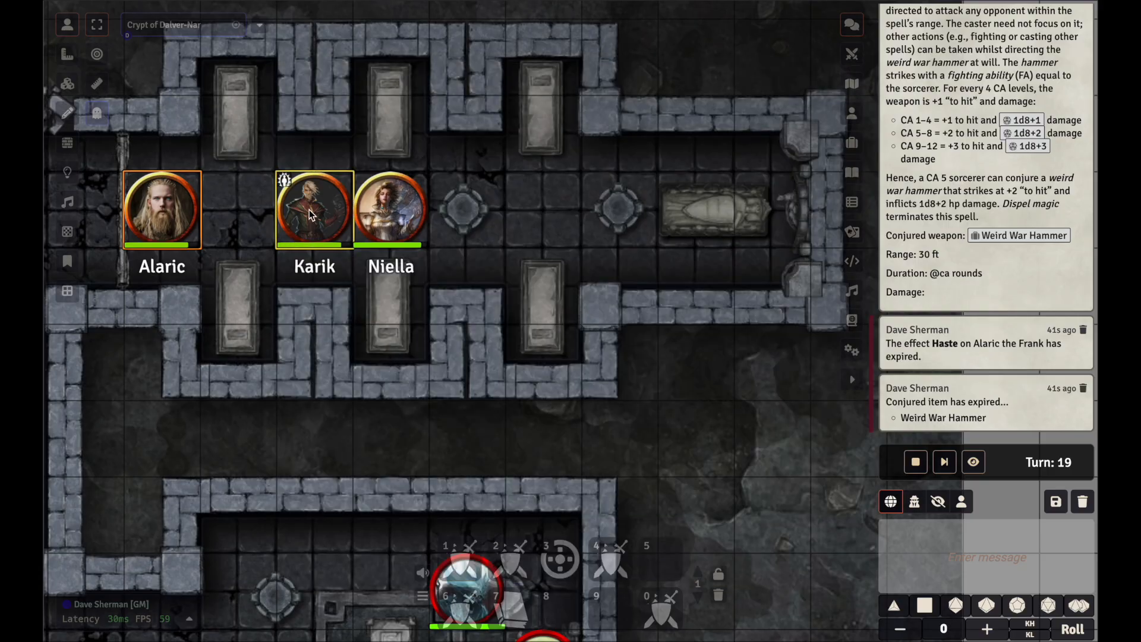
Show the active effects on Karik's sheet and reposition it to compare with his token and keep the turn tracker accessible.
double_click(277, 208)
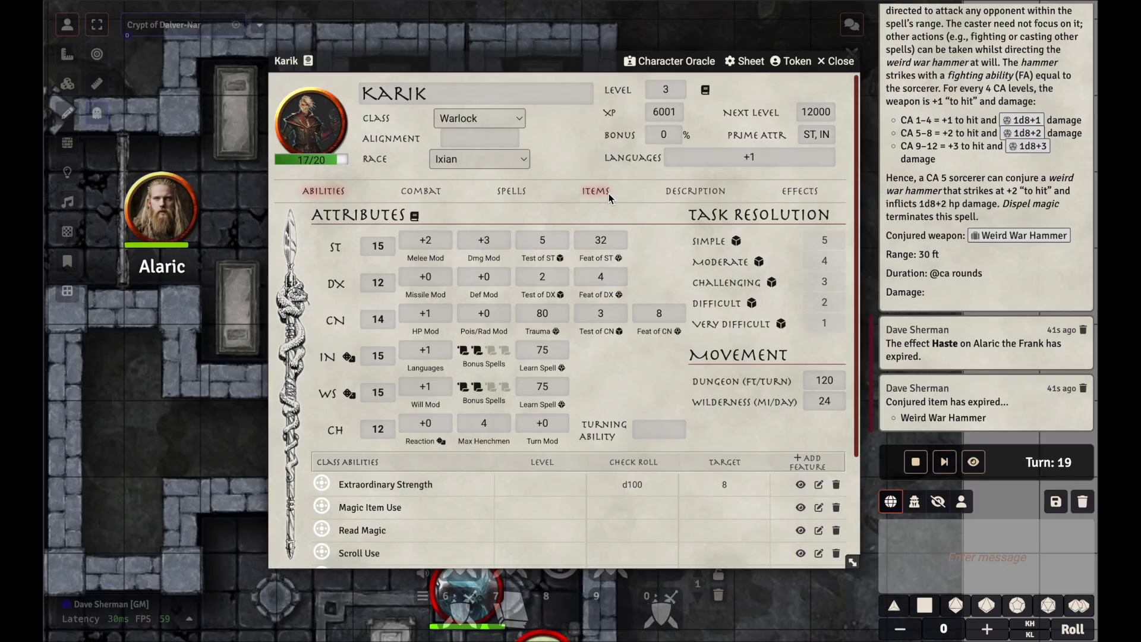
click(803, 190)
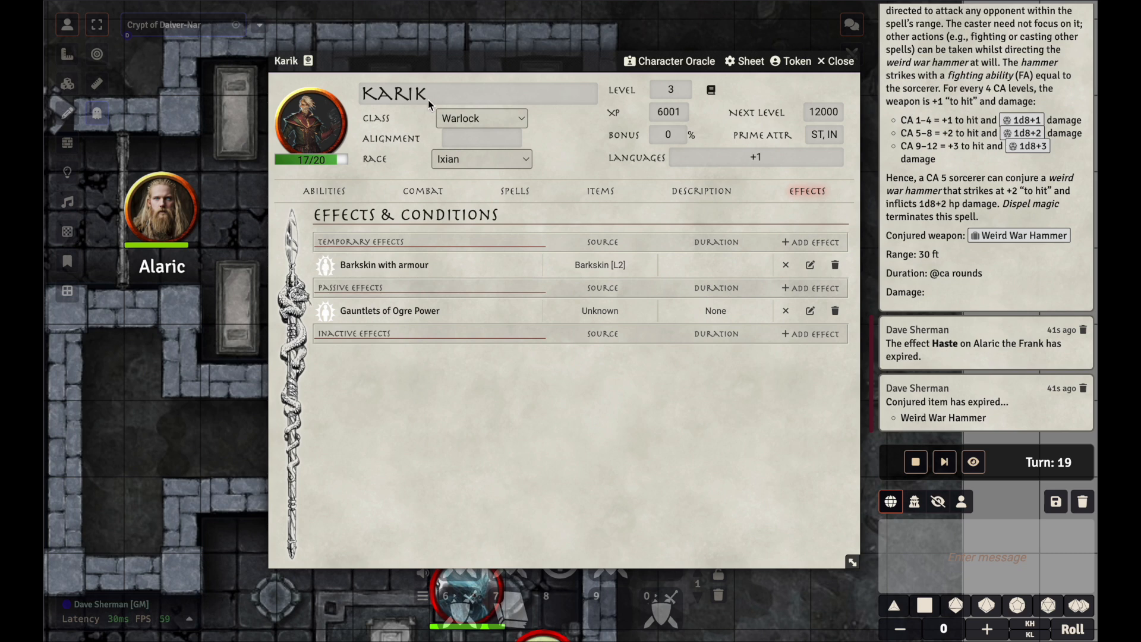
drag(482, 67, 674, 71)
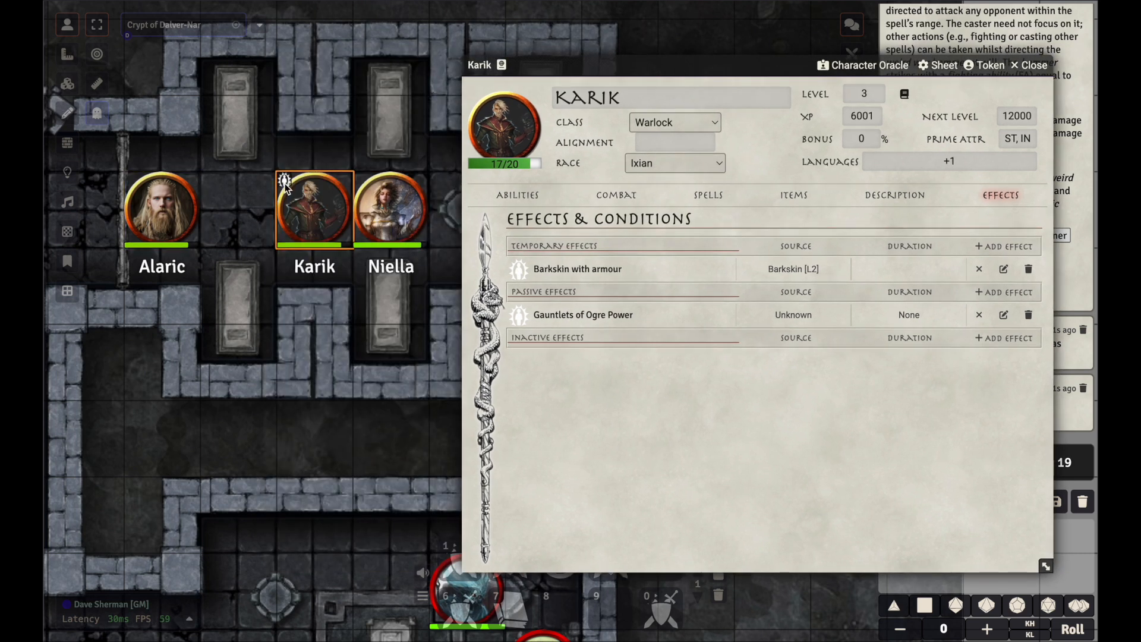
drag(651, 66, 350, 53)
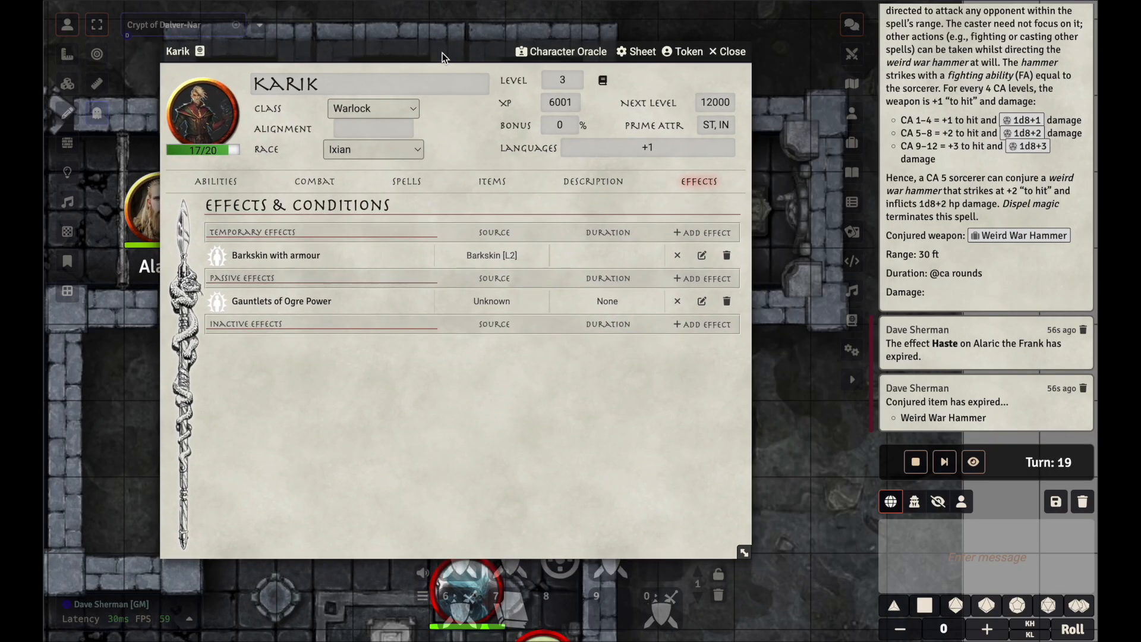
Check the duration settings of Karik's Barkskin with armour effect, then close the effect and his sheet.
click(702, 258)
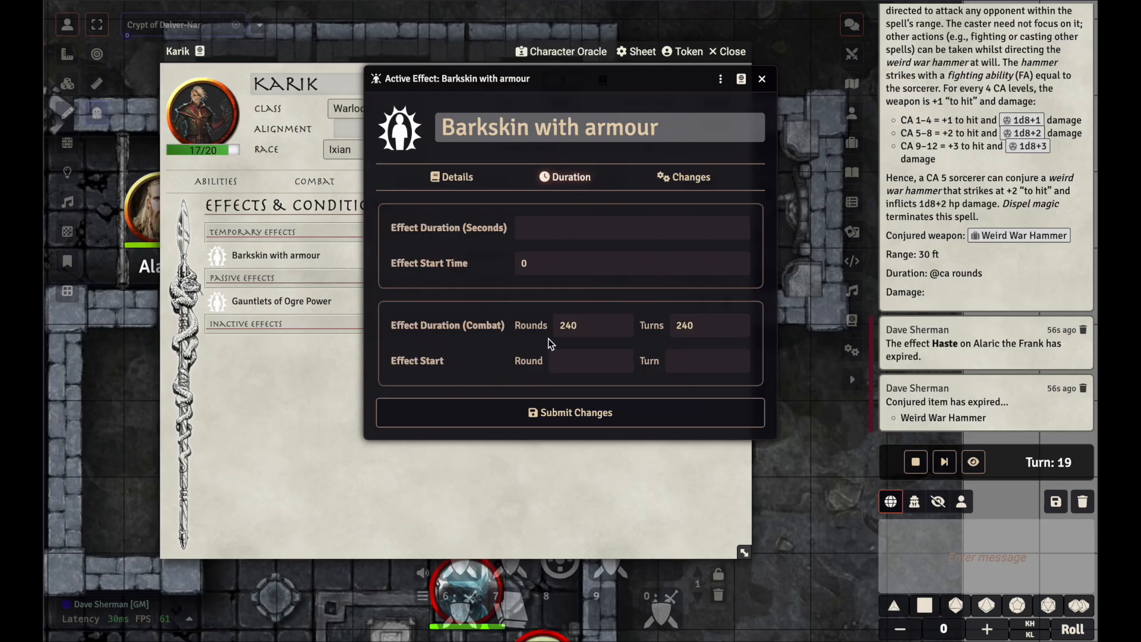
click(768, 79)
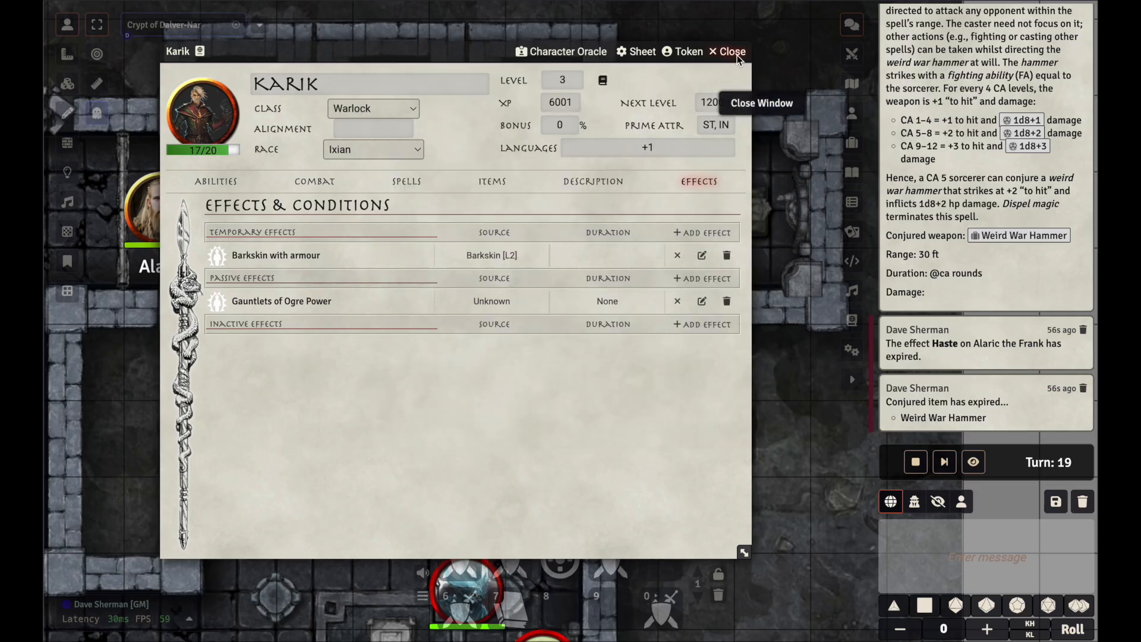
click(737, 53)
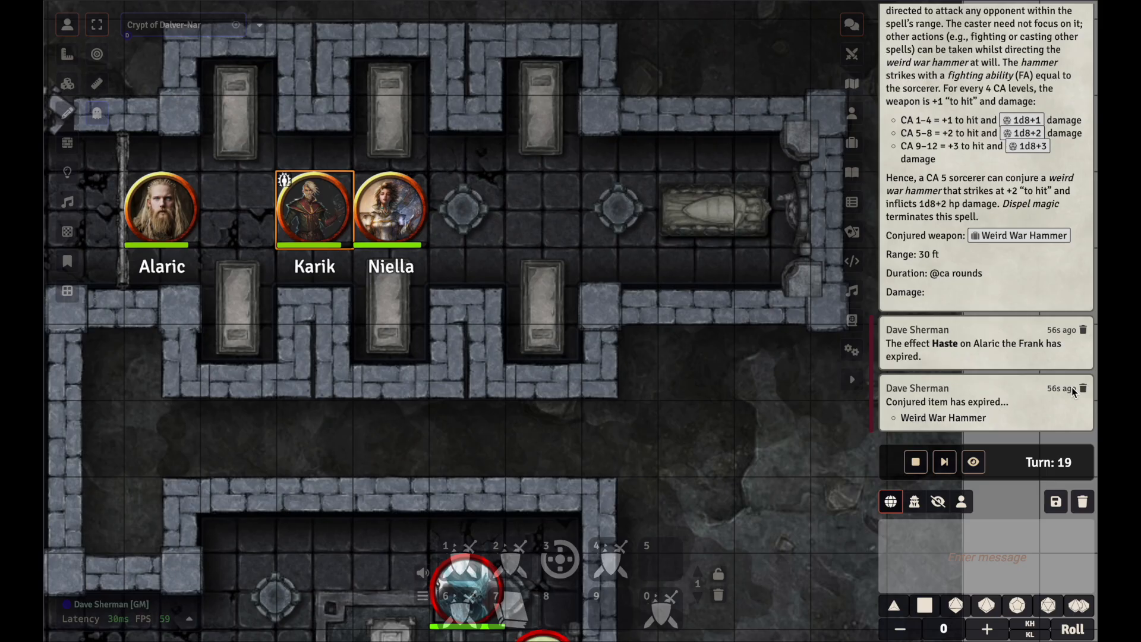
Advance the turn tracker by three turns to turn 22.
click(945, 462)
click(948, 463)
click(948, 462)
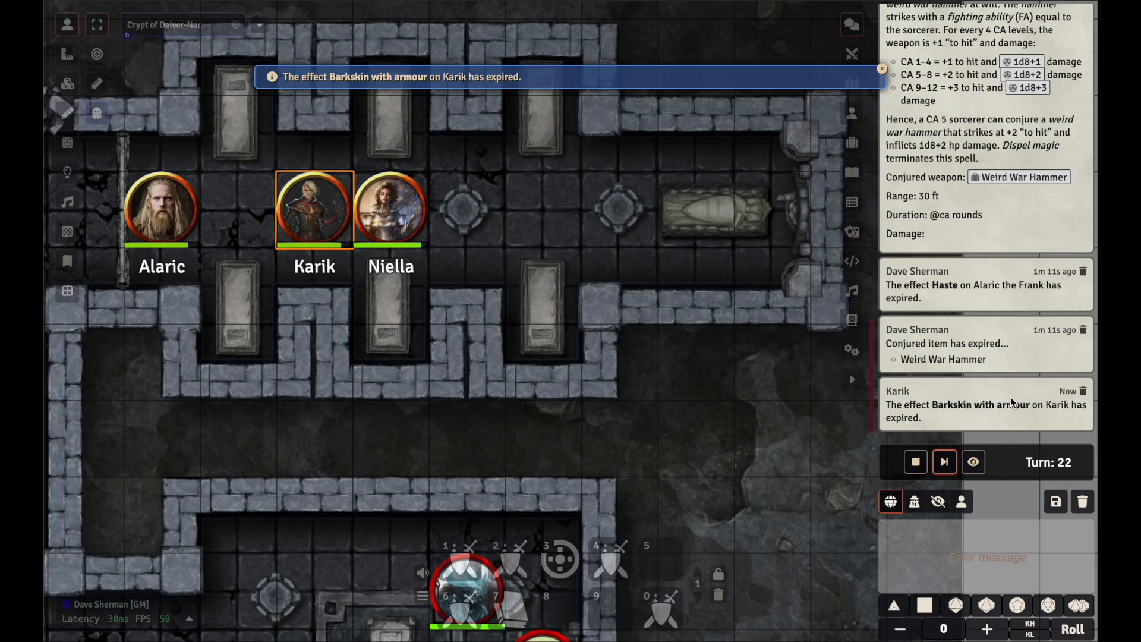
Check the effects and abilities on Karik's sheet, then close it and deselect his token.
double_click(305, 205)
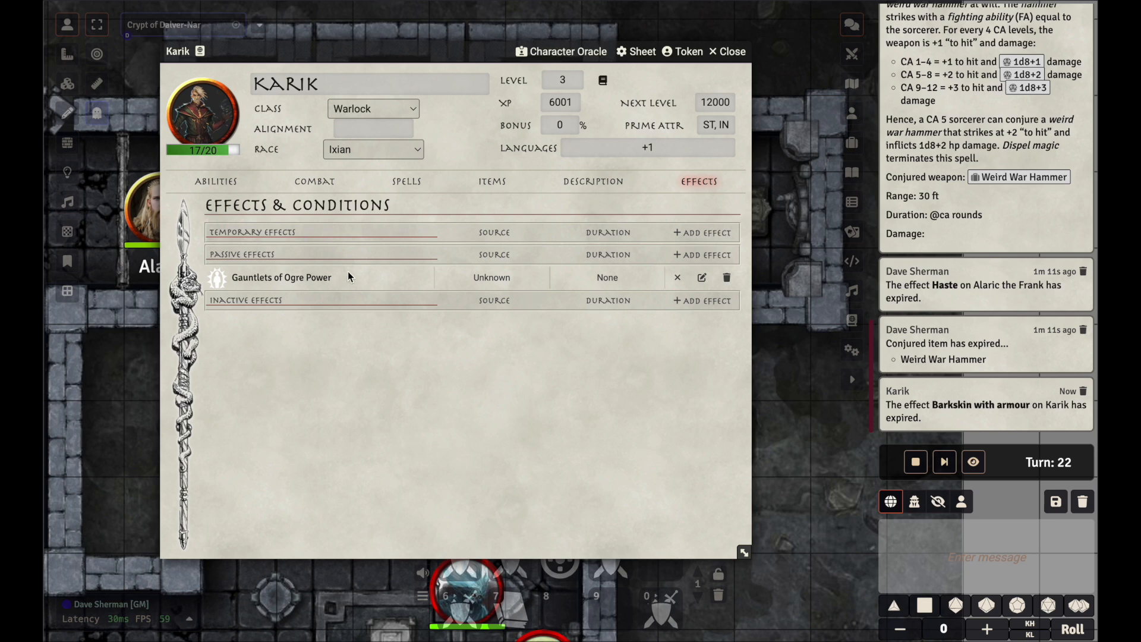
click(216, 181)
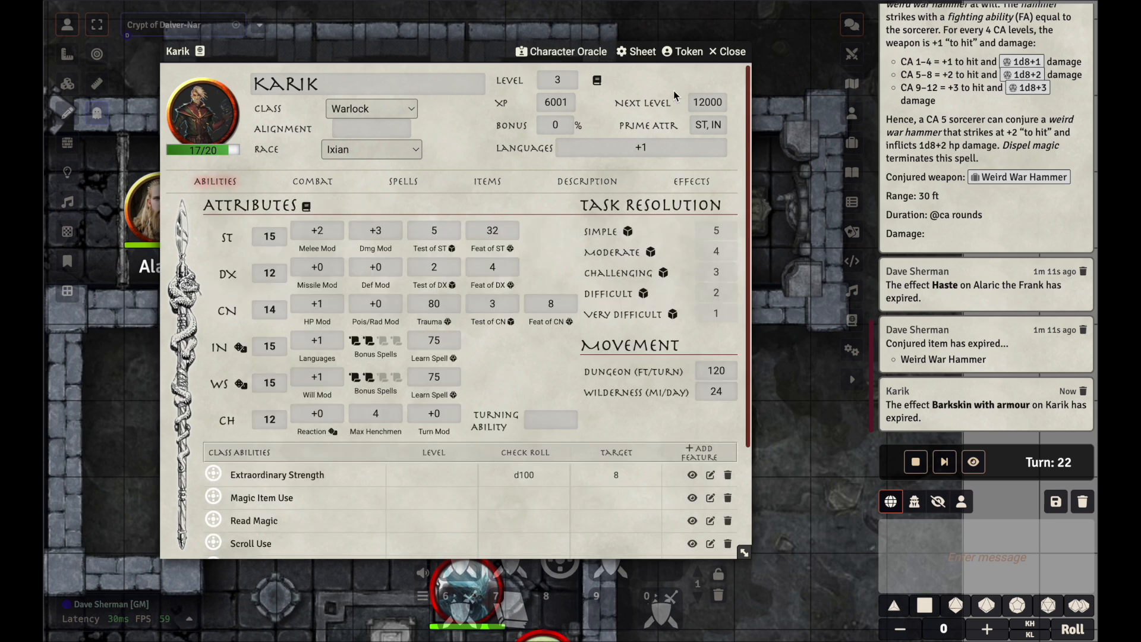
click(727, 51)
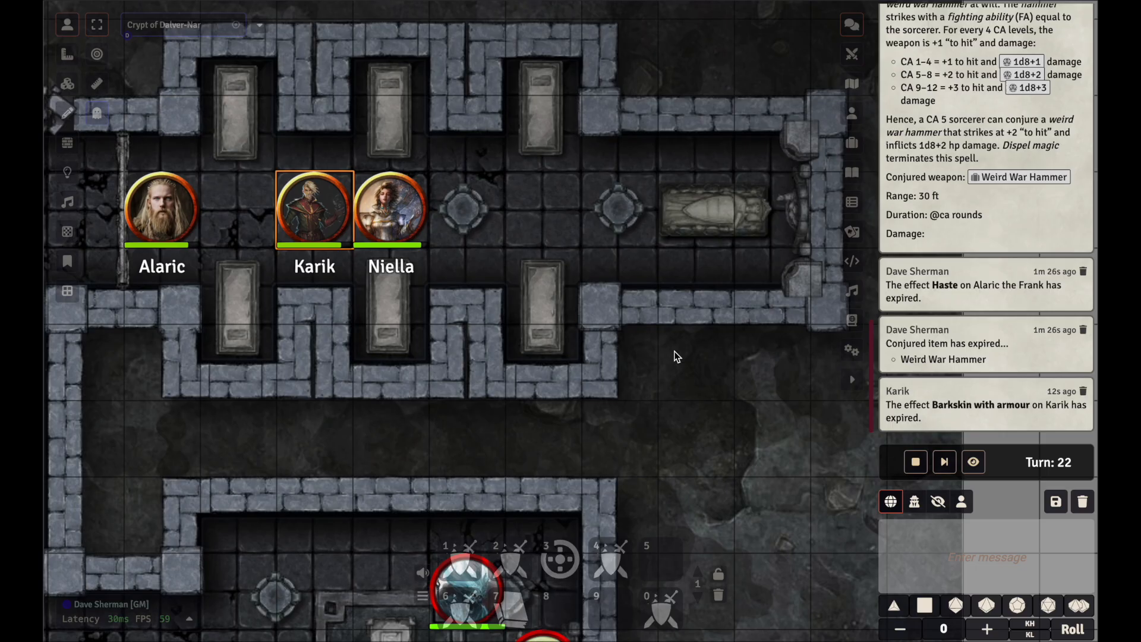
click(620, 344)
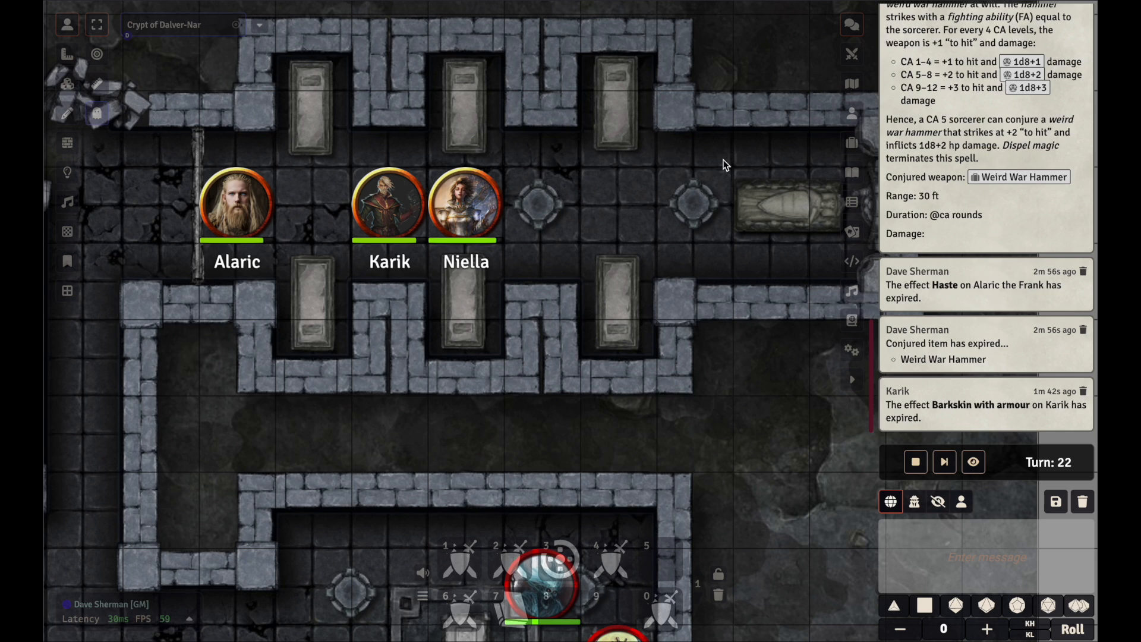
click(851, 112)
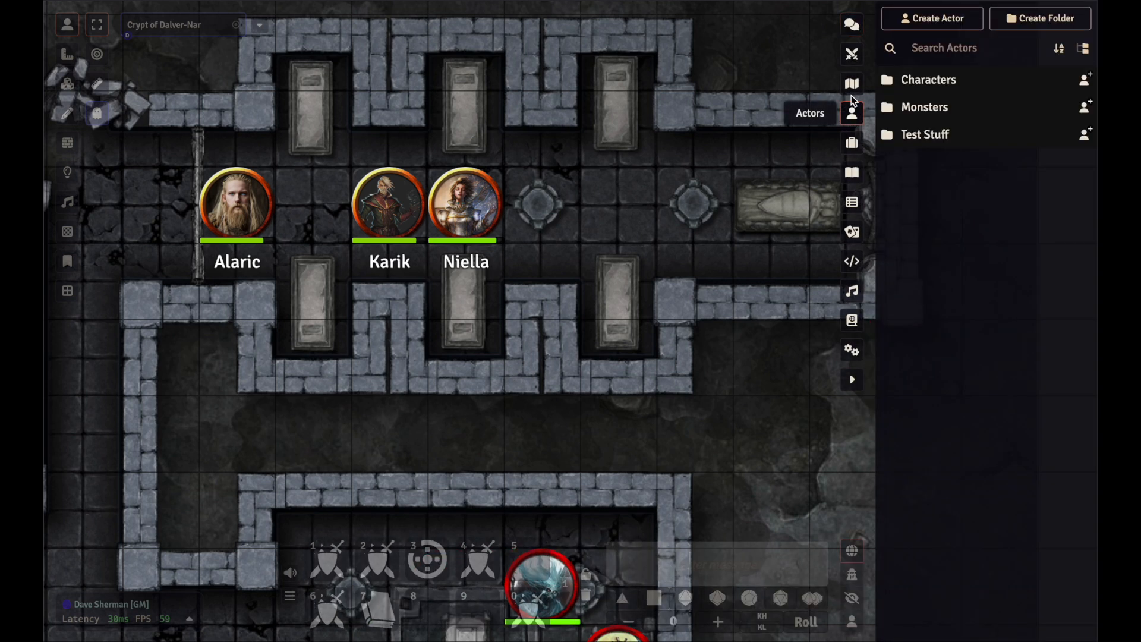
click(852, 25)
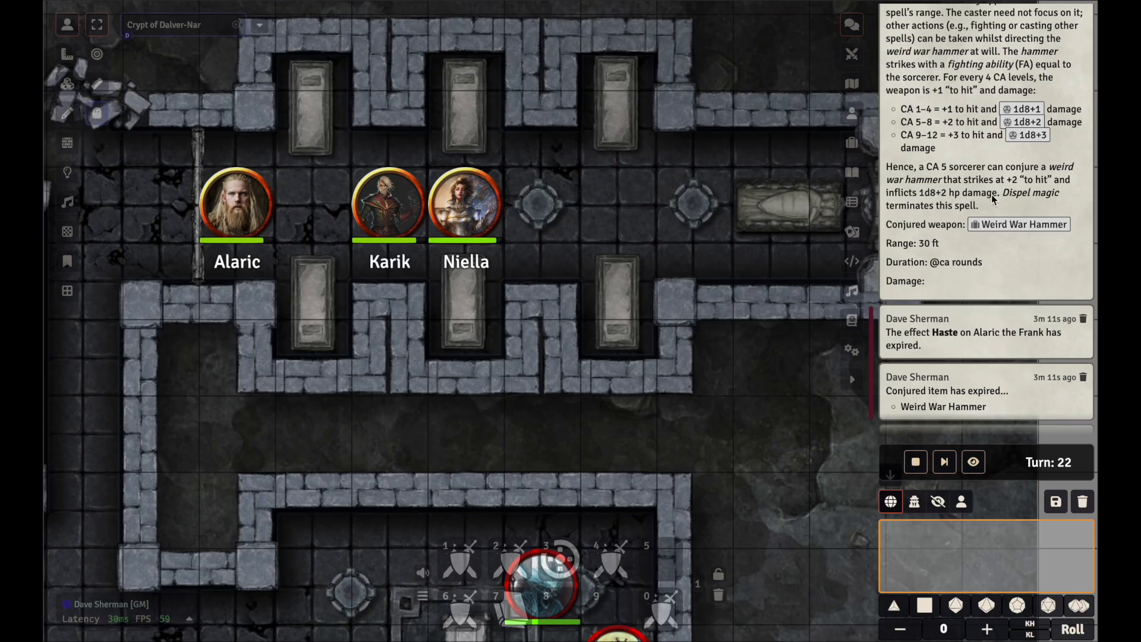
scroll(1017, 271, down, 1)
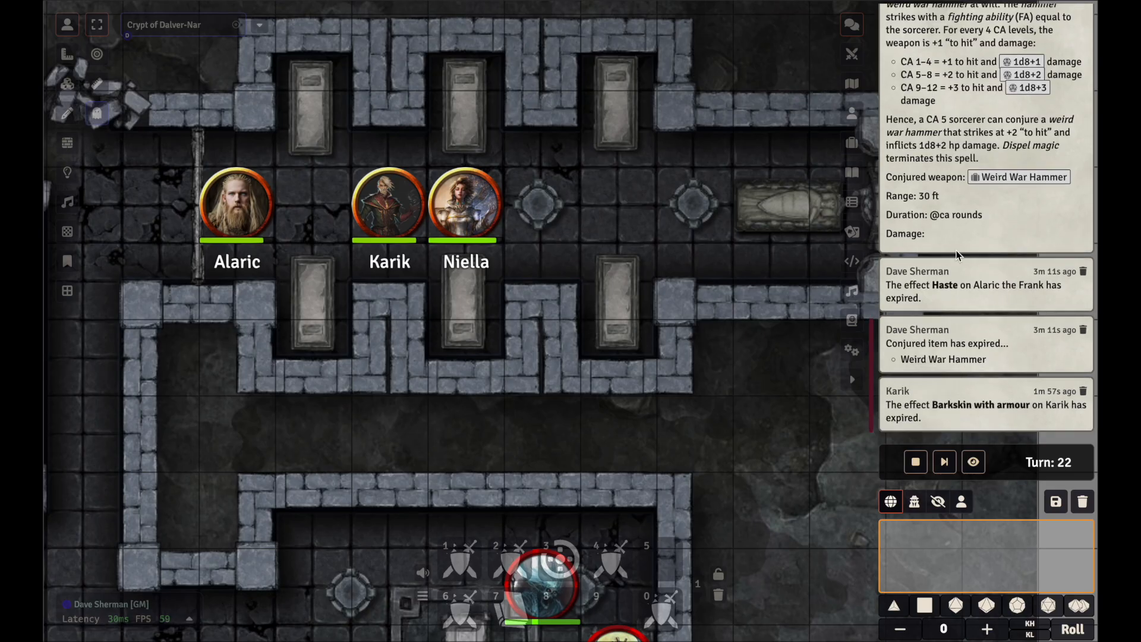